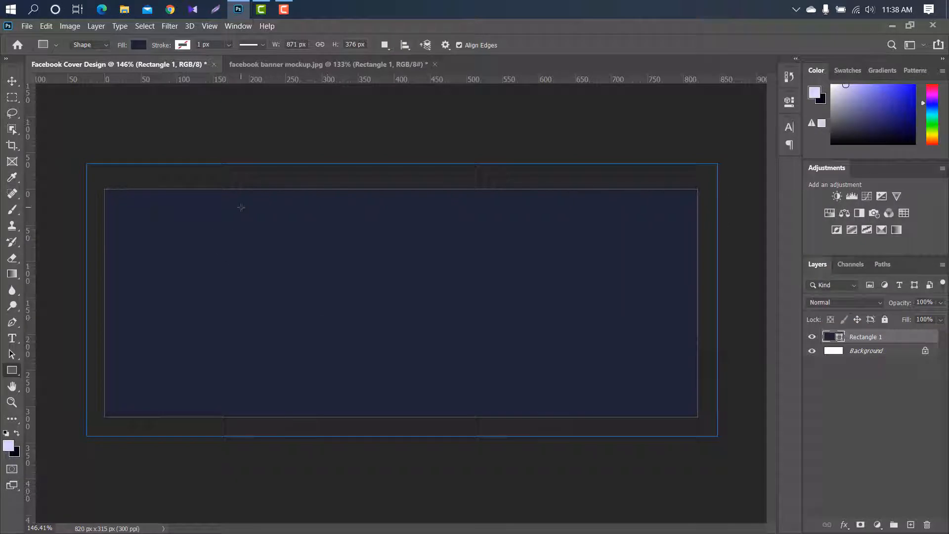
Step: Draw a rectangle about 600 by 254 px over the navy background and fill it with the recently used light lavender
mouse_move(240, 206)
left_mouse_down()
mouse_move(382, 303)
mouse_move(674, 391)
left_mouse_up()
left_click(611, 176)
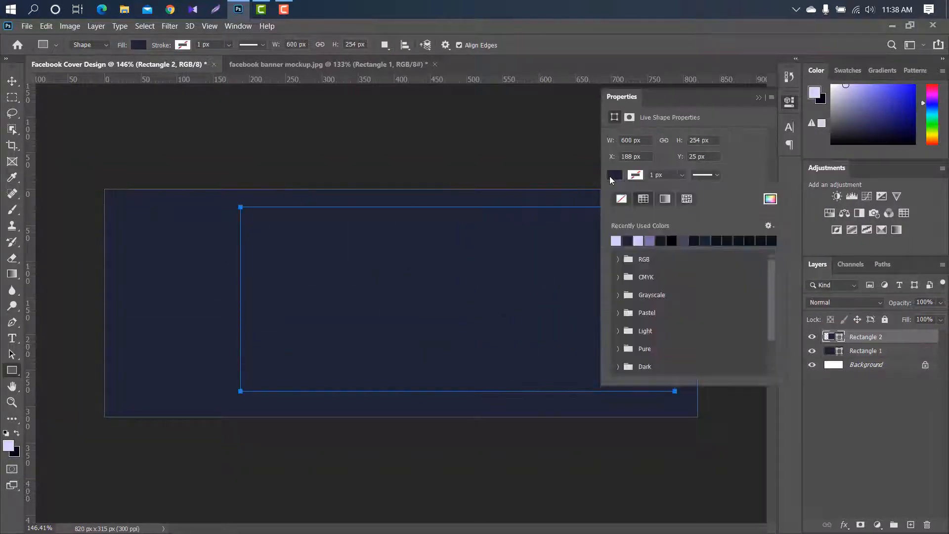
left_click(616, 241)
Step: Rotate the lavender rectangle to about -53.4° and move it to form a diagonal band across the banner's right half
key("ctrl+t")
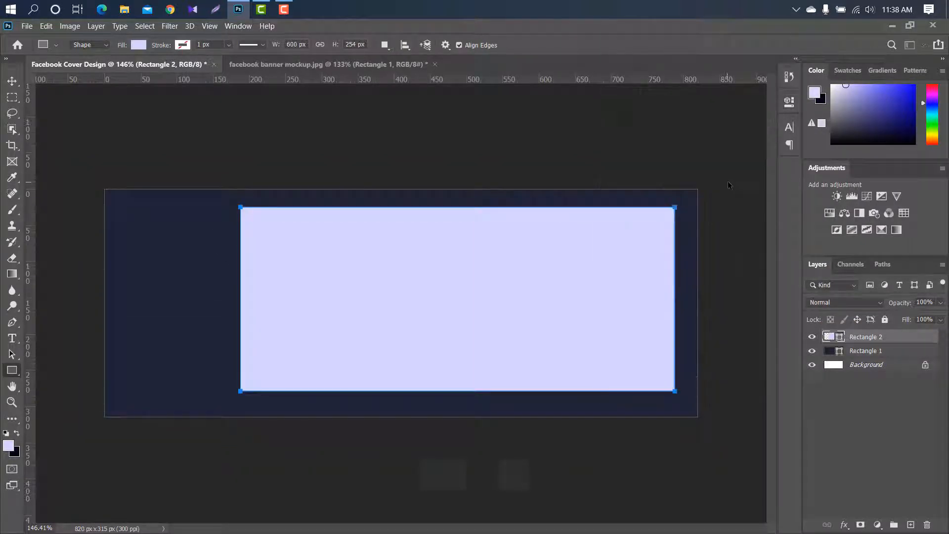
left_click_drag(680, 203, 578, 105)
left_click_drag(527, 120, 467, 106)
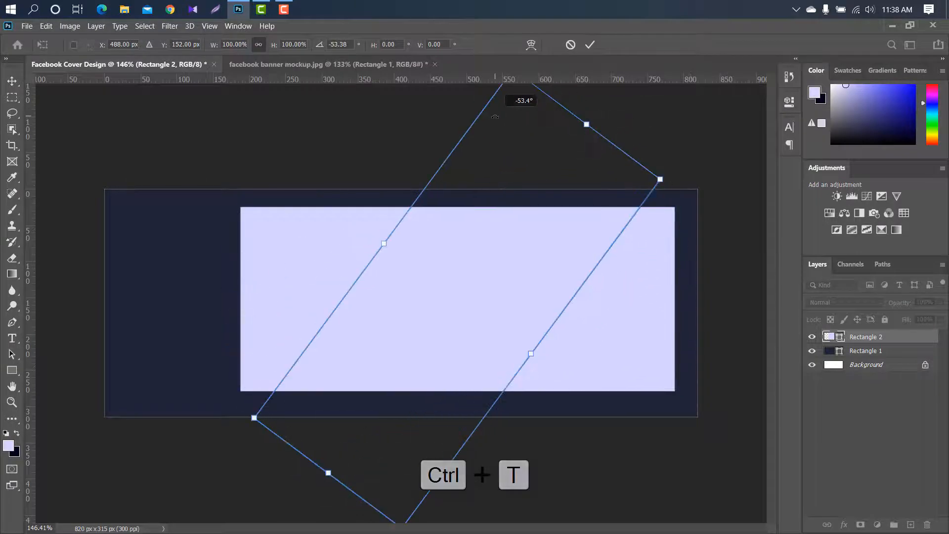
left_click_drag(533, 166, 613, 184)
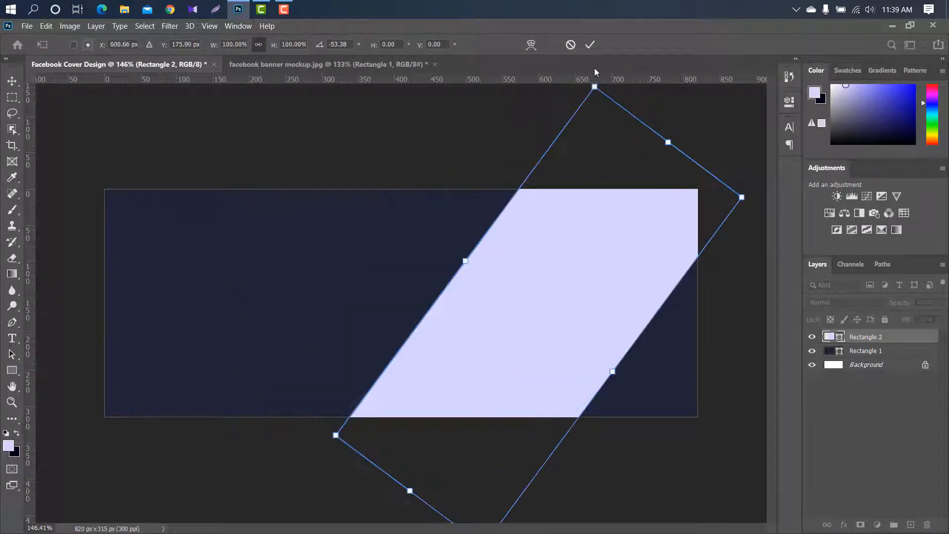
left_click(590, 44)
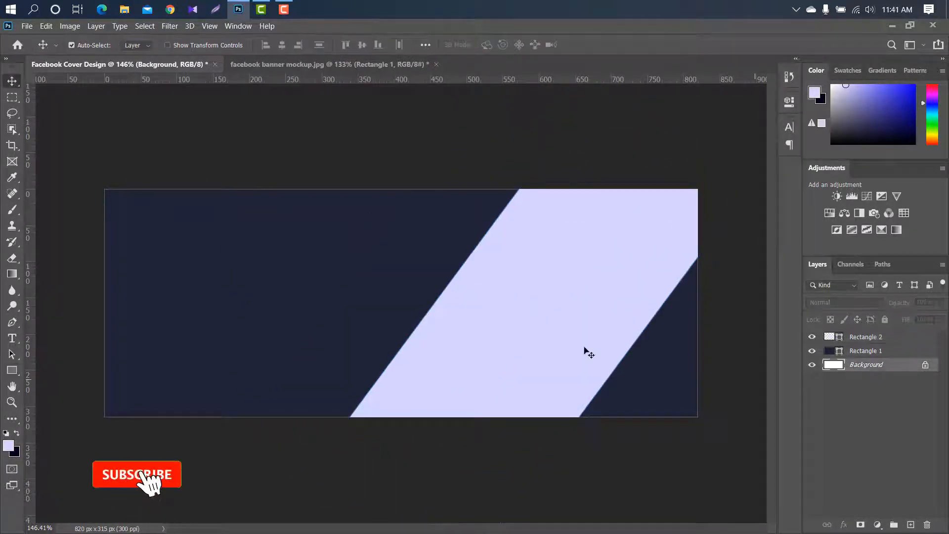
Step: Draw a horizontal rectangle about 564 by 58 px across the banner's upper part, starting near its left edge
key("u")
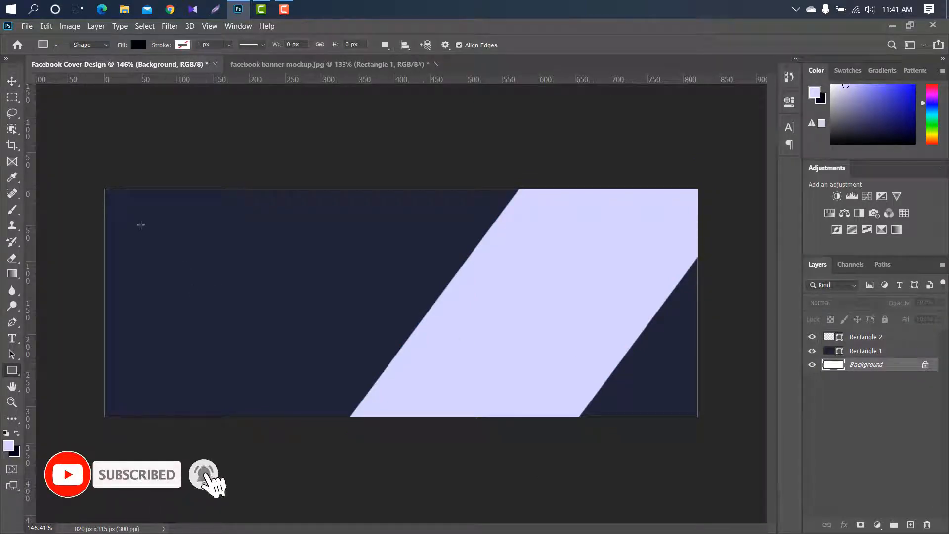
left_click_drag(140, 224, 547, 265)
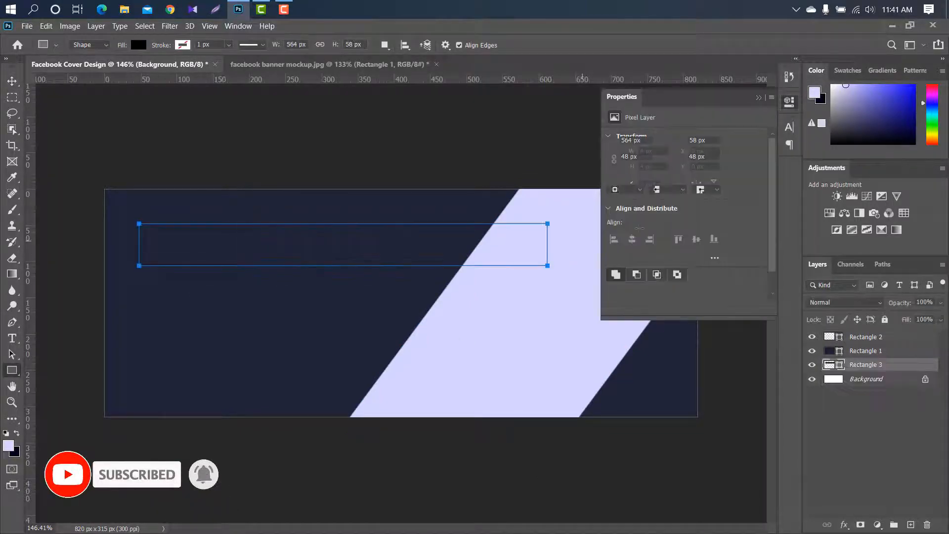
left_click(761, 98)
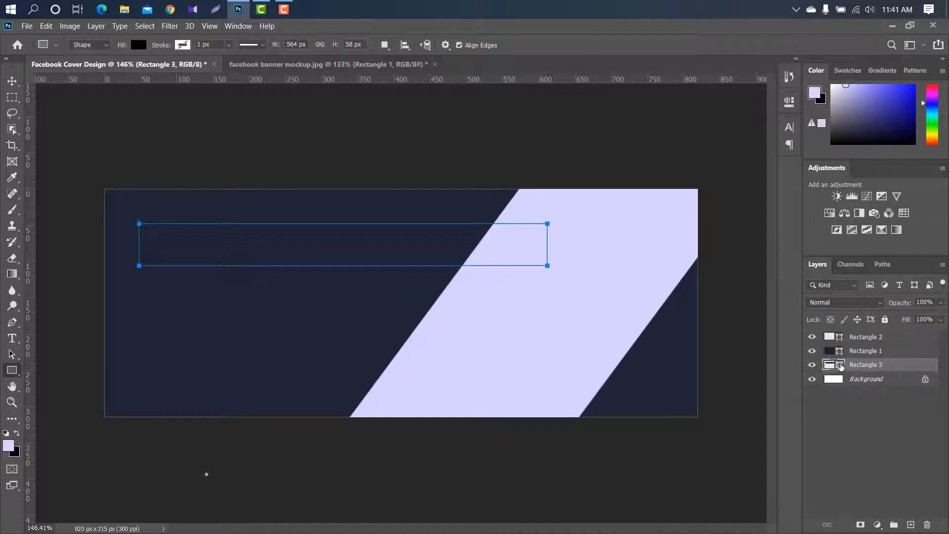
Step: Fill the new horizontal rectangle with color ffc800 and move its layer to the top of the layer stack
double_click(841, 366)
type("ffc800")
left_click(885, 113)
left_click_drag(908, 362, 894, 329)
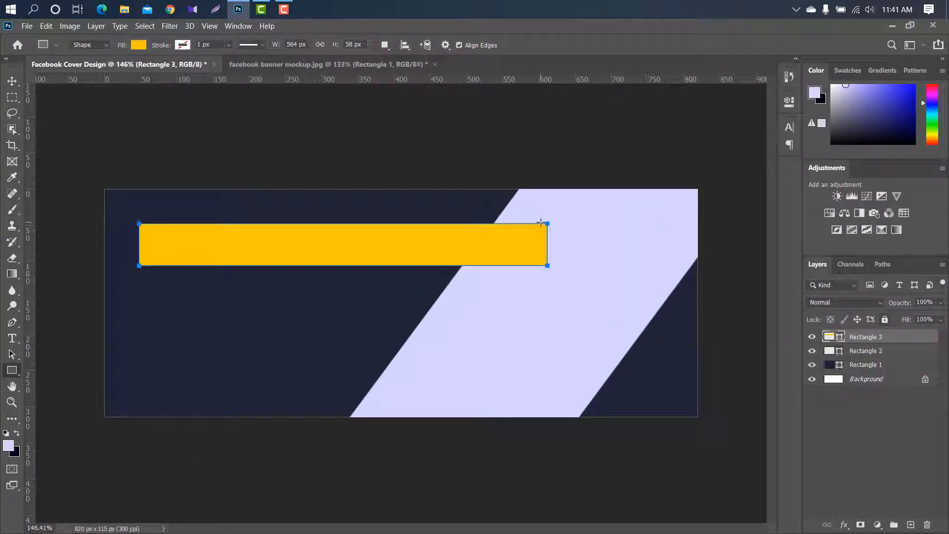
Step: Rotate the yellow rectangle to about -52° and place it over the left edge of the lavender band
key("ctrl+t")
left_click_drag(559, 196, 418, 152)
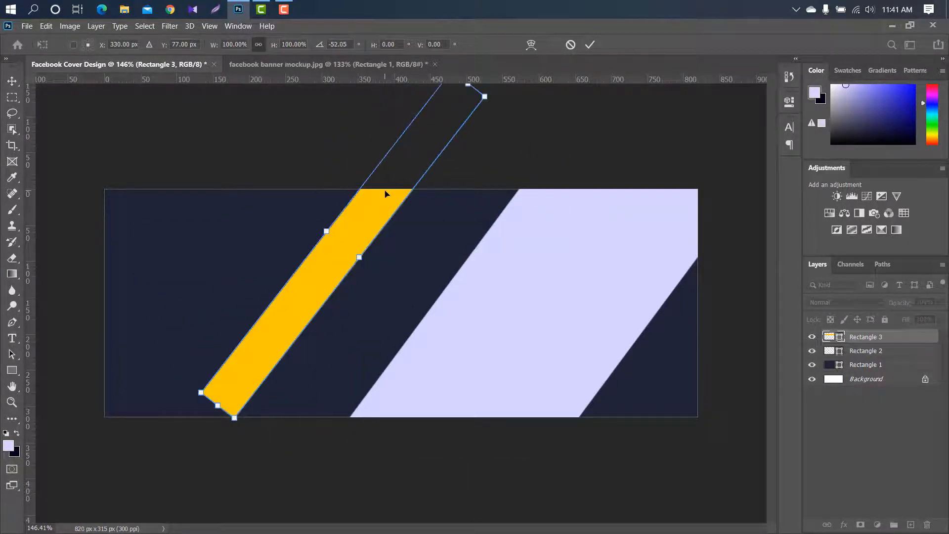
left_click_drag(379, 198, 480, 241)
key("Return")
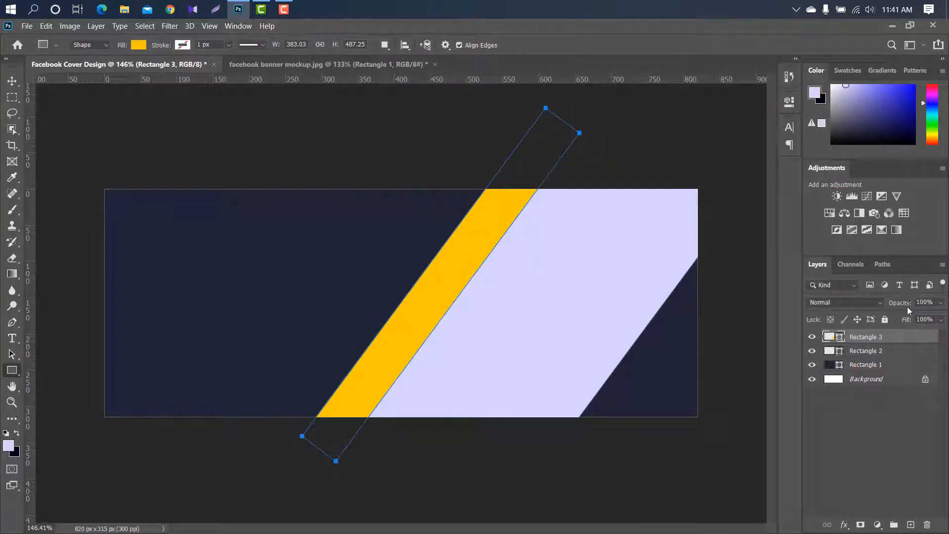
Step: Lower the yellow stripe's opacity and shift it slightly right so it overlaps more of the lavender band
left_click_drag(906, 303, 889, 303)
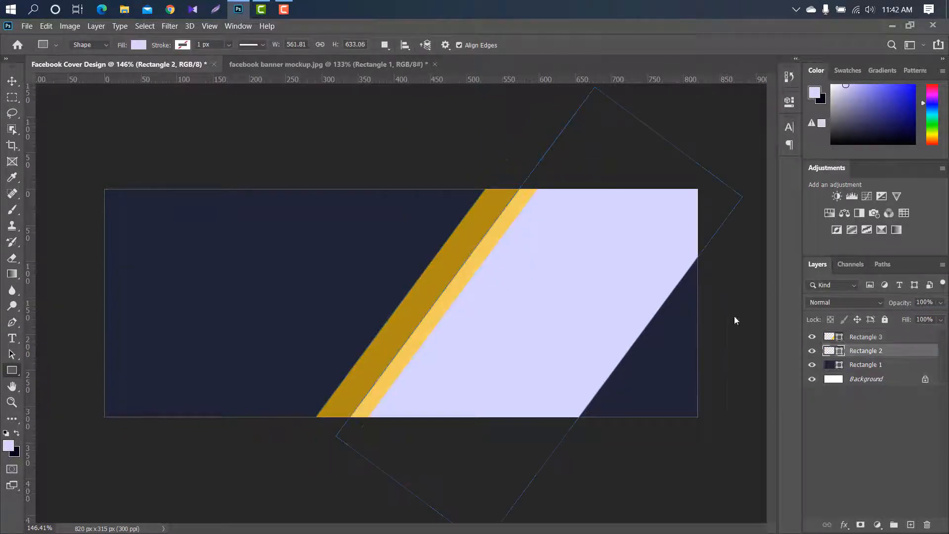
key("ctrl+t")
left_click_drag(478, 243, 488, 248)
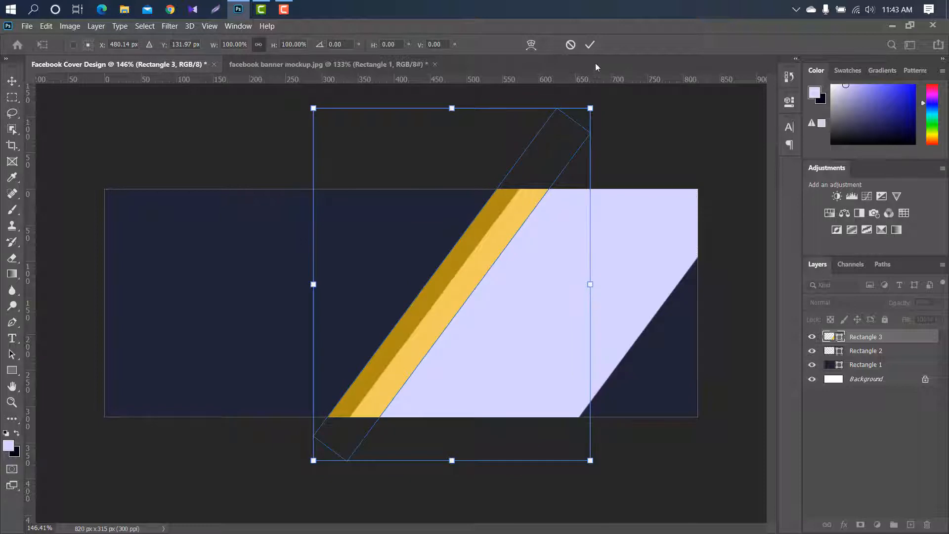
left_click(590, 45)
Step: Draw a vertical yellow rectangle about 31 by 430 px left of the diagonal stripe and narrow it to about 89% width
left_click_drag(325, 417, 346, 105)
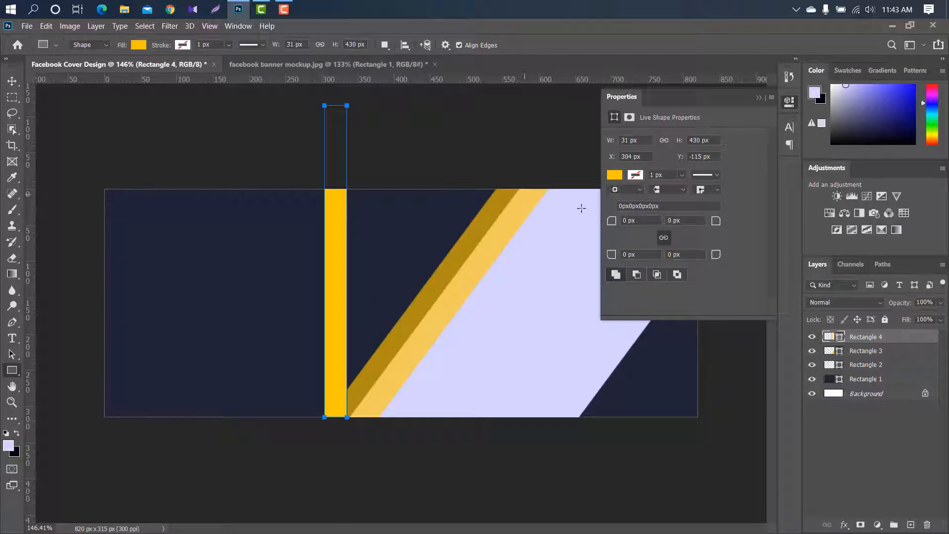
left_click(762, 98)
key("v")
key("ctrl+t")
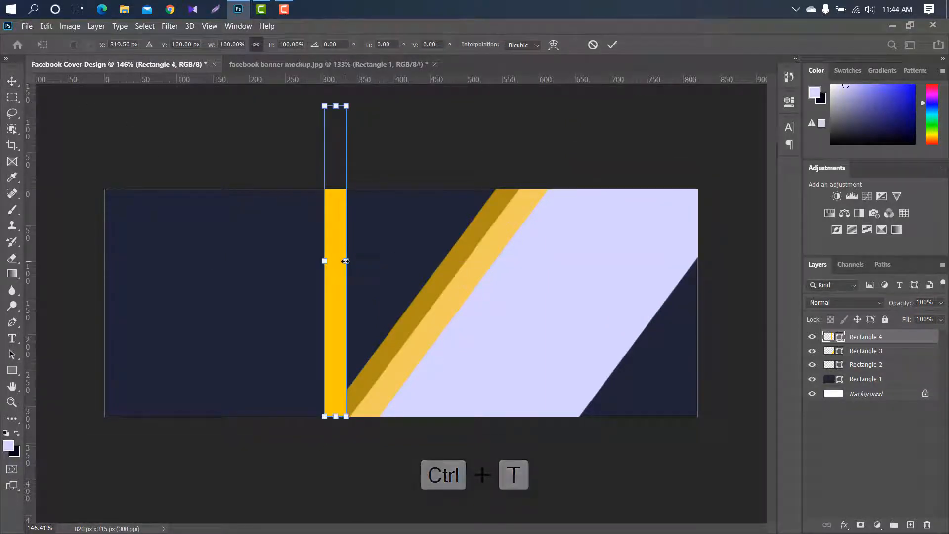
left_click_drag(345, 261, 341, 261)
Step: Rotate the narrow rectangle to about 37° and place it over the darker left half of the translucent yellow stripe
left_click_drag(352, 100, 420, 132)
left_click_drag(369, 203, 396, 234)
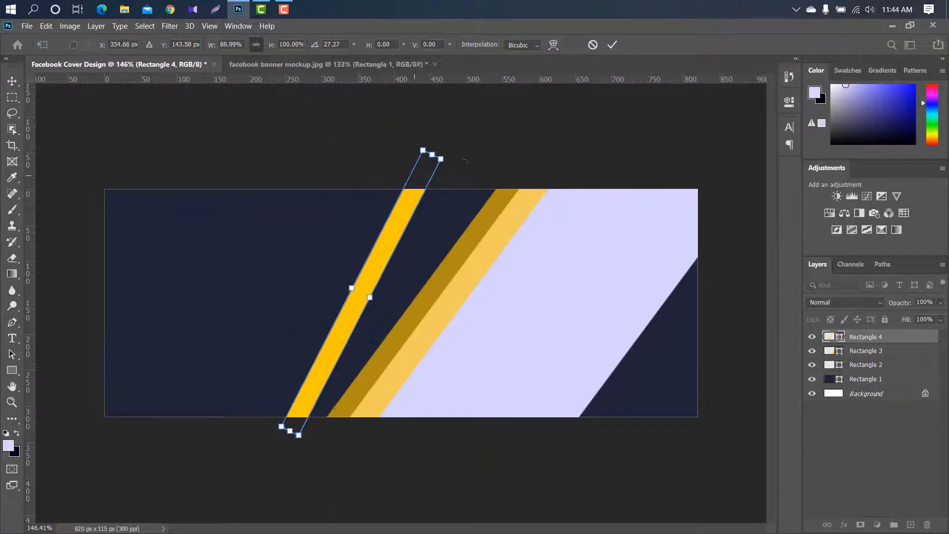
left_click_drag(467, 152, 488, 172)
left_click_drag(396, 237, 442, 261)
scroll(443, 261, "up", 6)
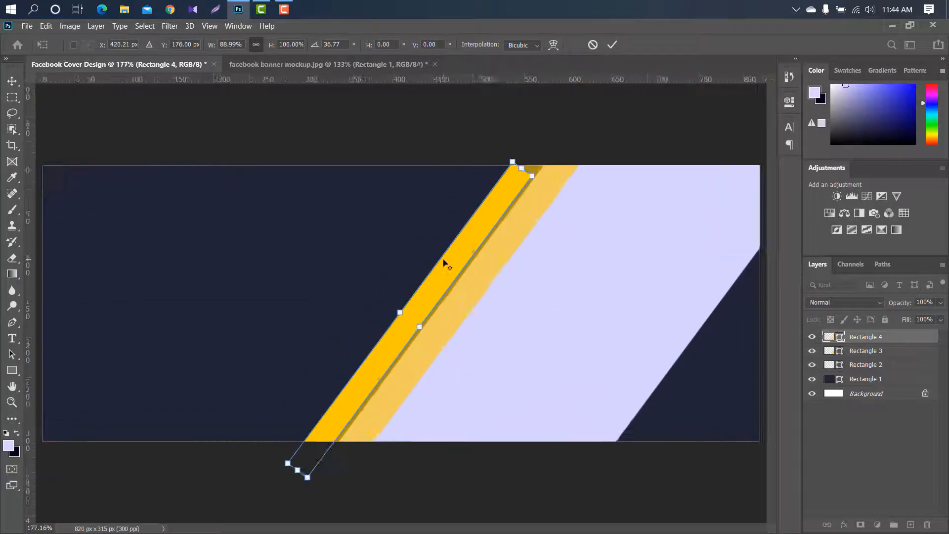
left_click(612, 45)
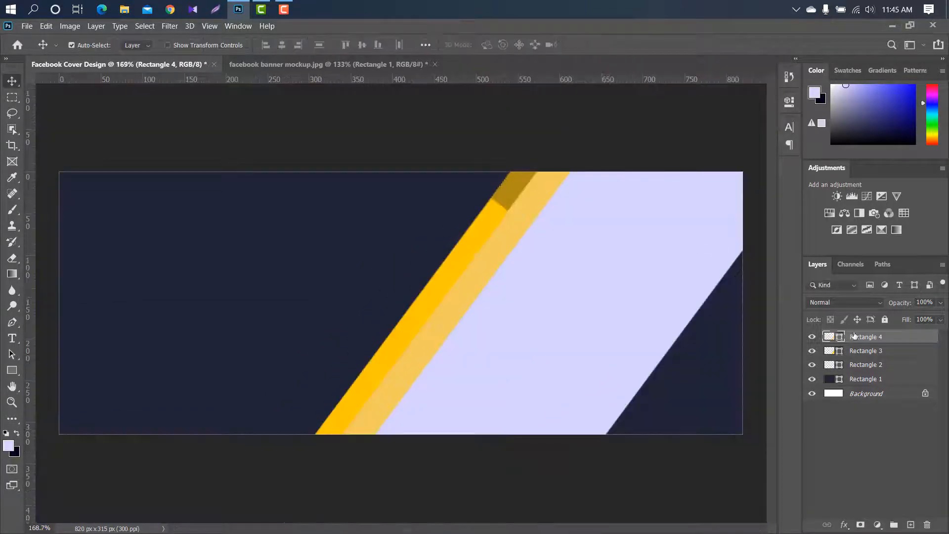
Step: Rasterize the narrow stripe's layer and draw a four-point Pen shape about 69 by 33 px over the stripe's upper end
right_click(929, 339)
left_click(776, 200)
left_click(11, 322)
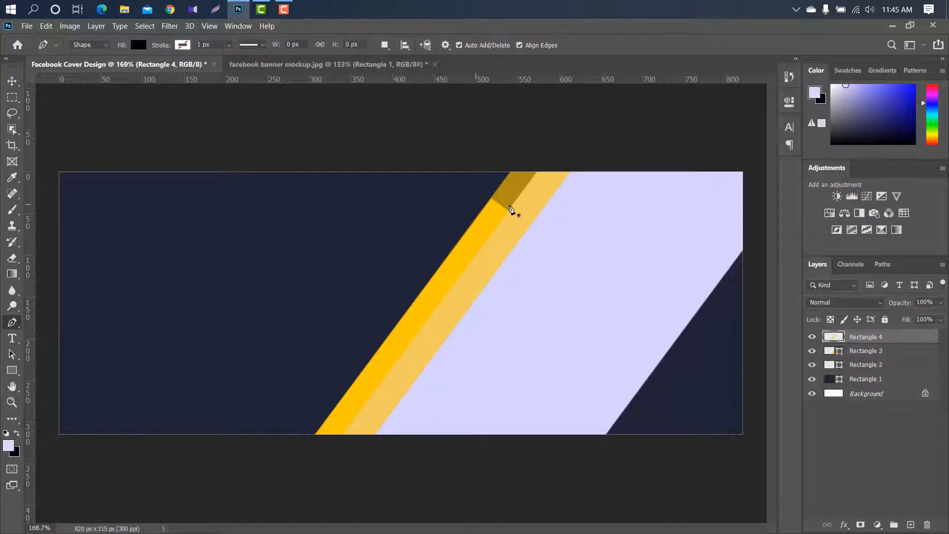
scroll(512, 210, "up", 10)
left_click(668, 264)
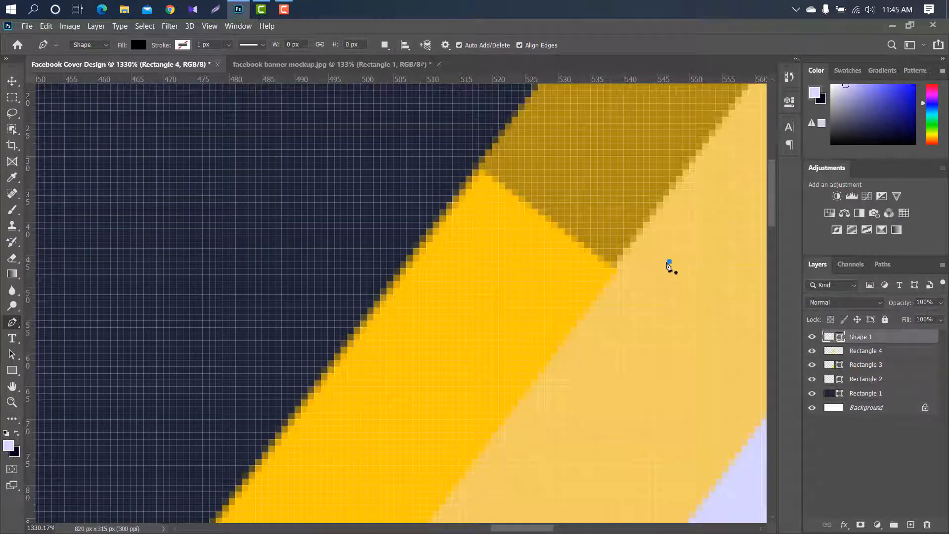
left_click(347, 302)
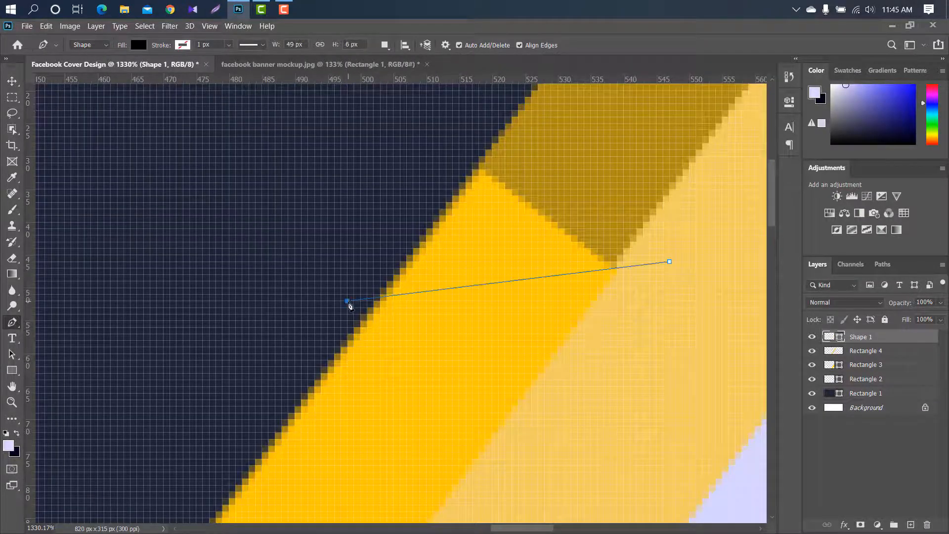
scroll(349, 306, "down", 6)
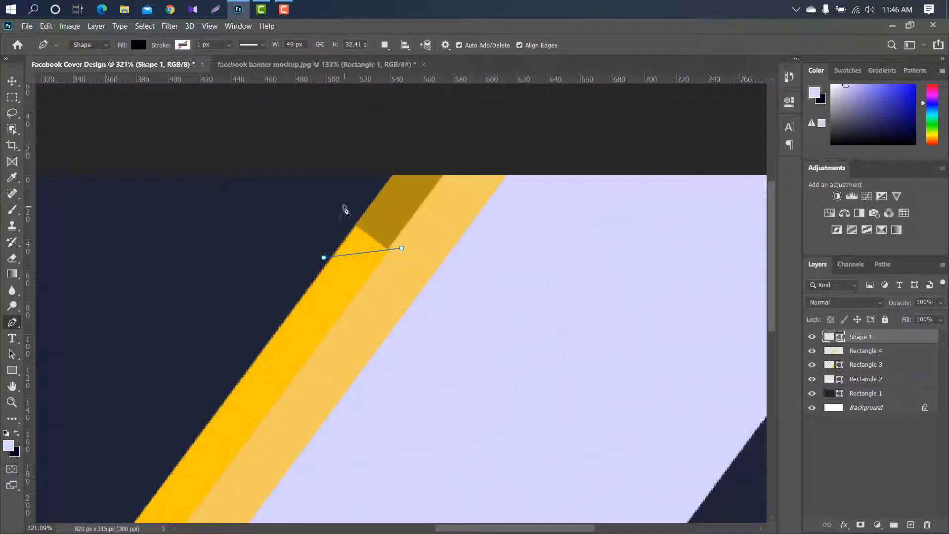
left_click(345, 207)
left_click(433, 205)
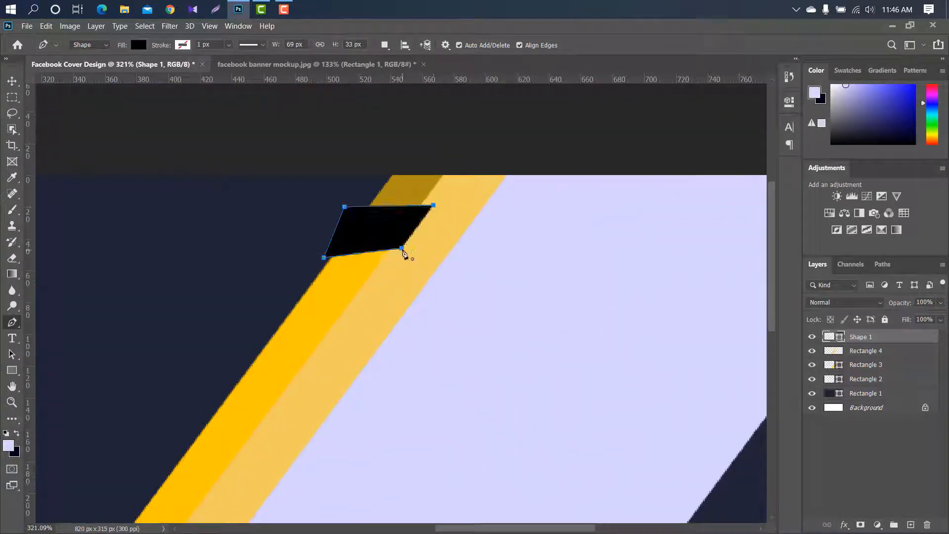
Step: Cut the Pen shape's area out of the narrow stripe, then delete the shape layer and clear the selection
left_click(833, 338, "ctrl")
left_click(896, 354)
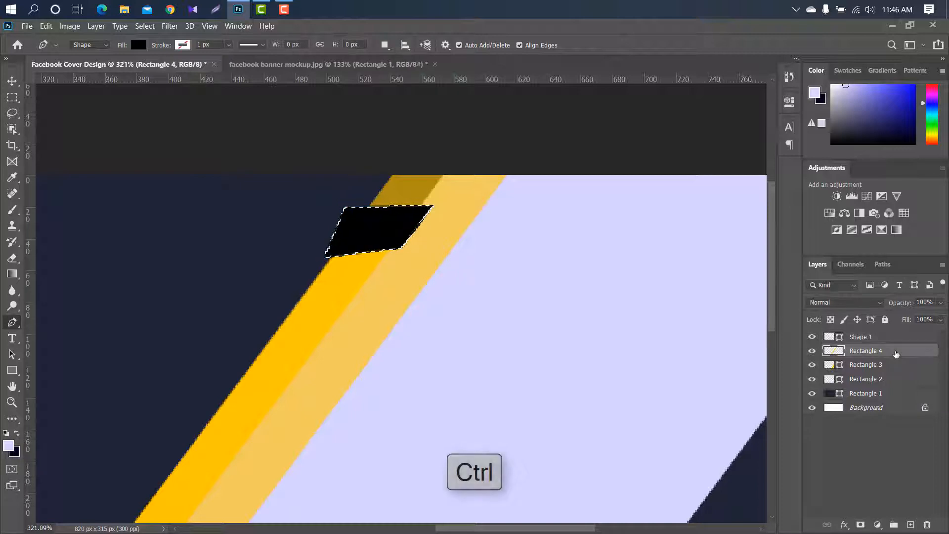
key("Delete")
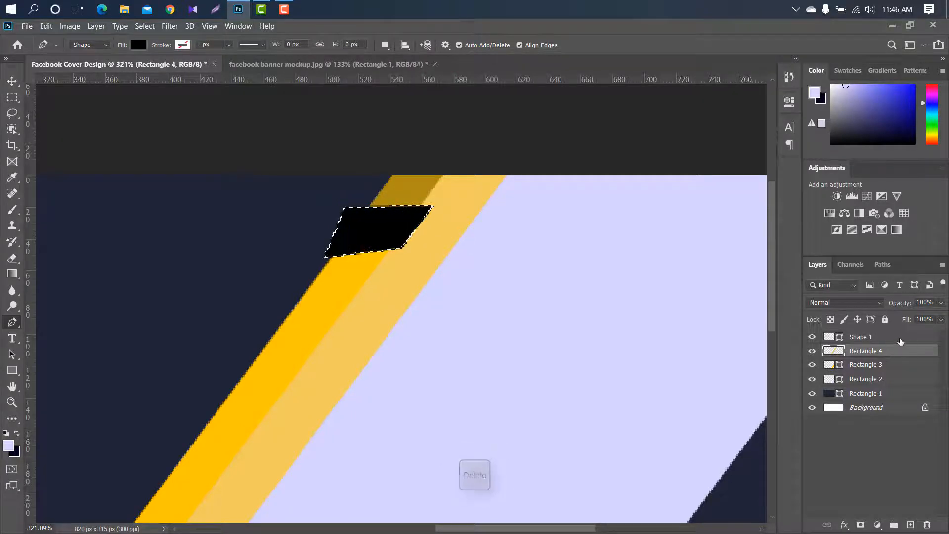
left_click_drag(901, 341, 927, 524)
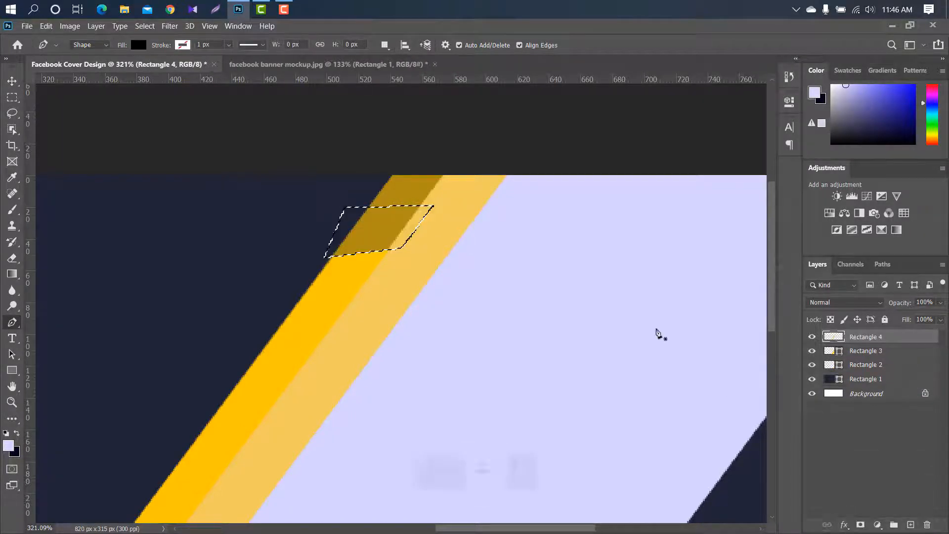
key("ctrl+d")
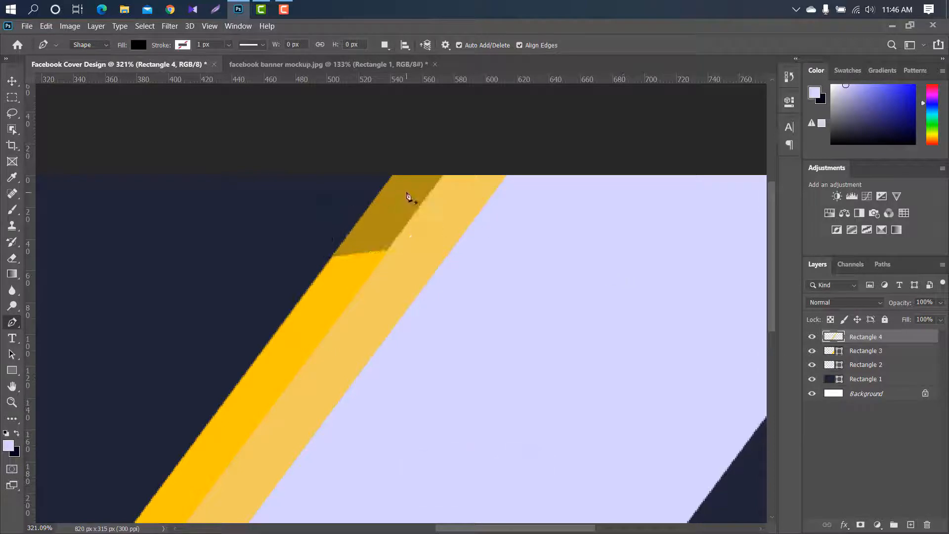
key("ctrl+0")
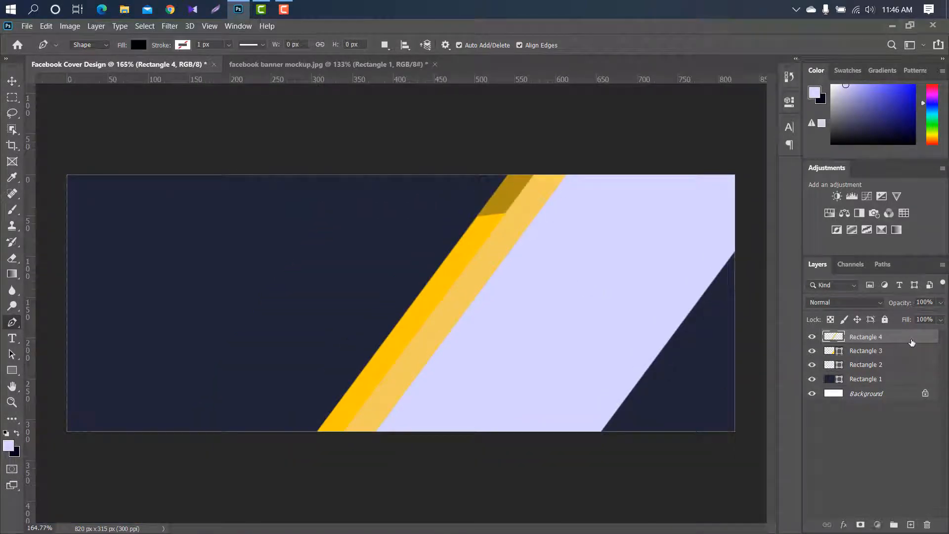
Step: Add a Gradient Overlay to the narrow stripe's layer and set its angle to 90°
double_click(912, 342)
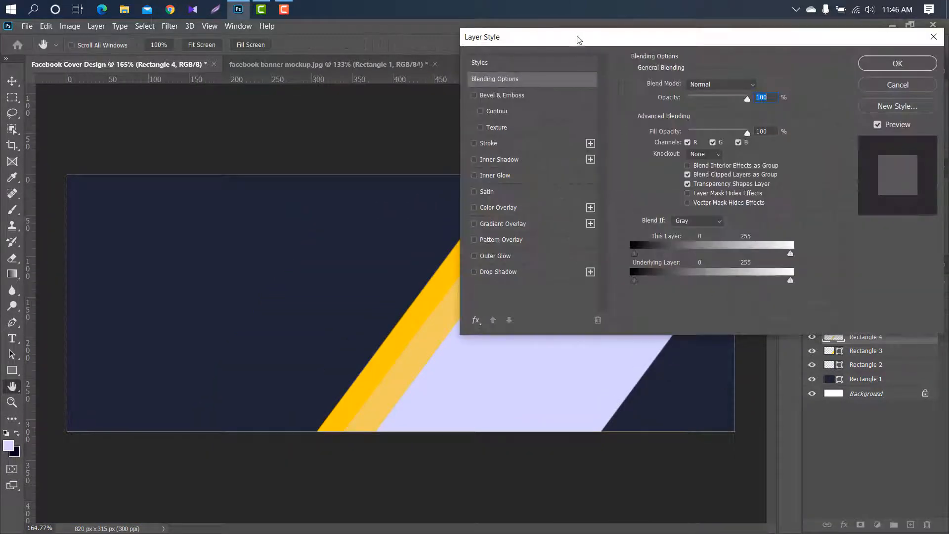
left_click_drag(579, 40, 667, 39)
left_click(633, 221)
left_click_drag(791, 38, 680, 38)
double_click(682, 144)
type("90")
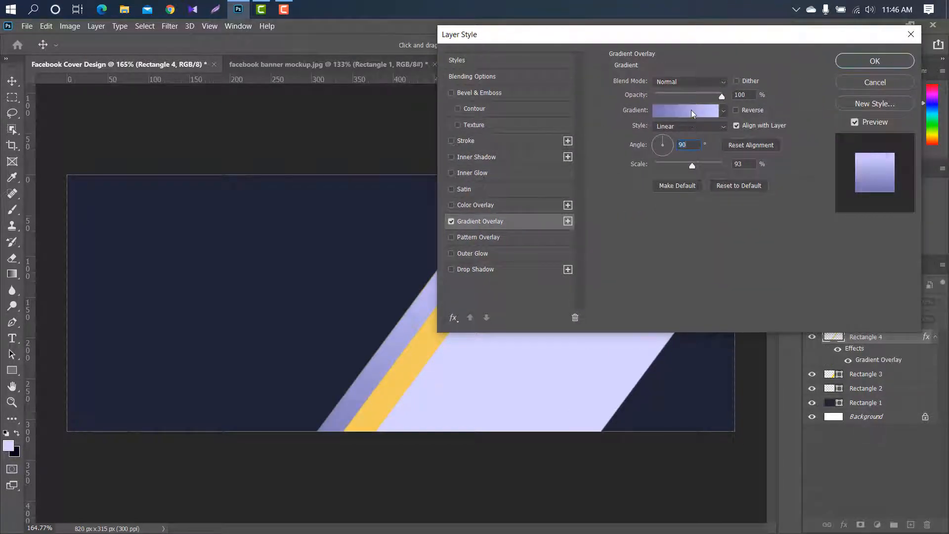
Step: Set the overlay gradient's 0% color stop to 22273a and replace the 100% stop's color with the copied color code
left_click(691, 110)
double_click(539, 303)
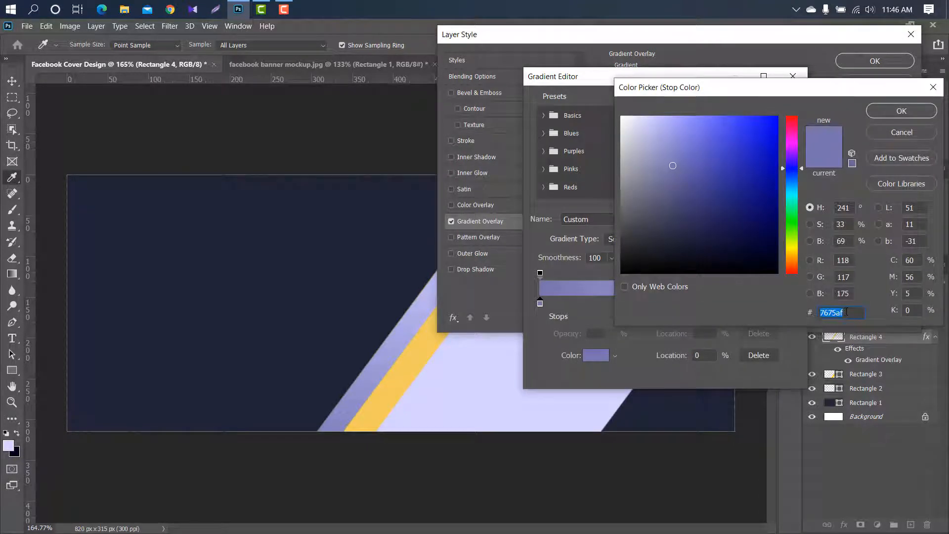
type("22273a")
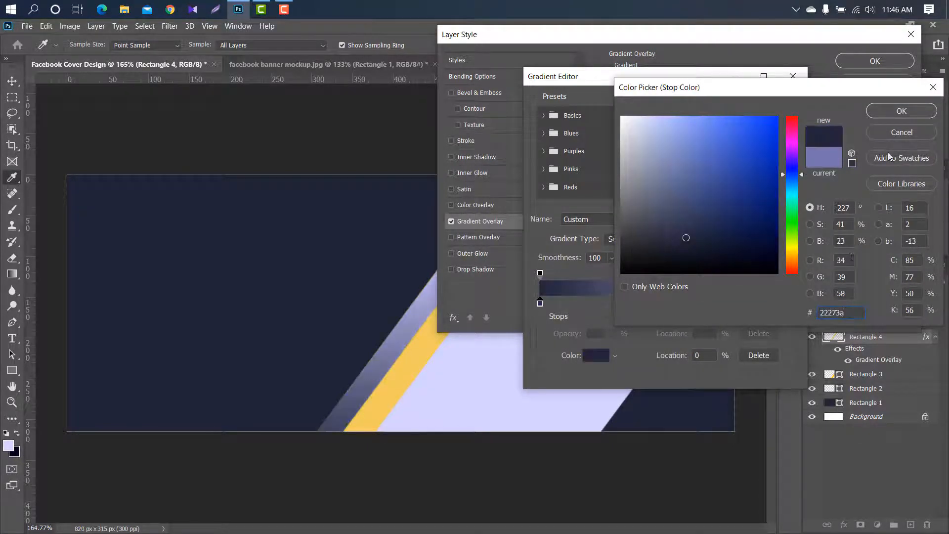
left_click(894, 112)
double_click(790, 302)
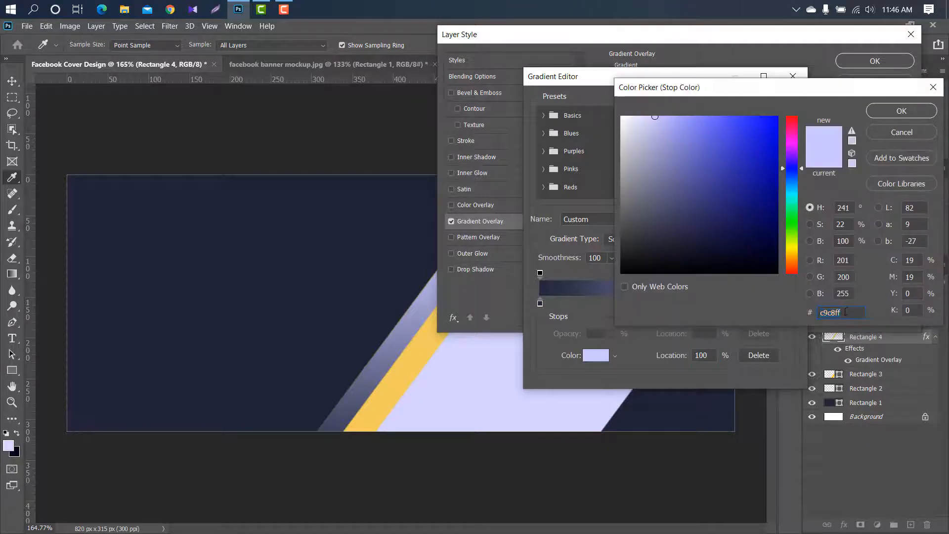
key("ctrl+v")
left_click(895, 110)
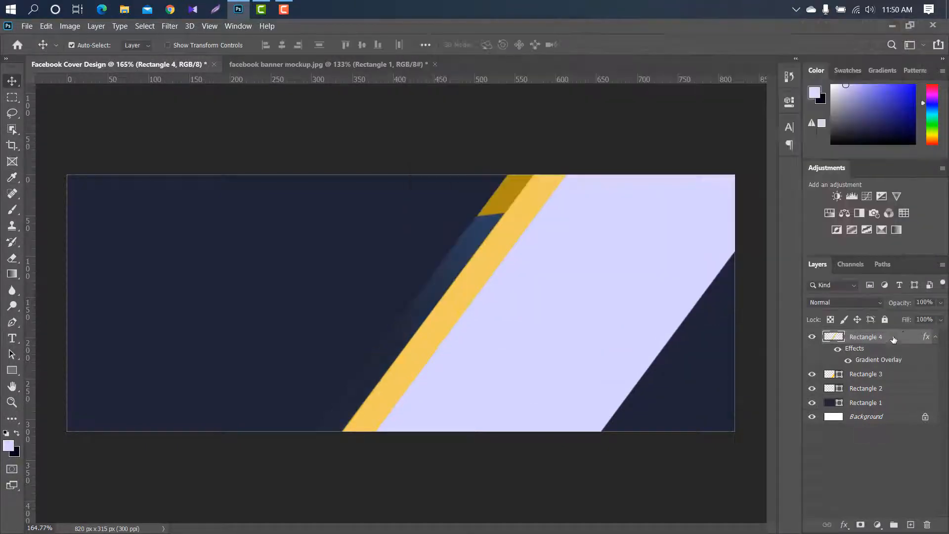
Step: Duplicate the narrow stripe's layer together with its Gradient Overlay
left_click_drag(895, 339, 911, 523)
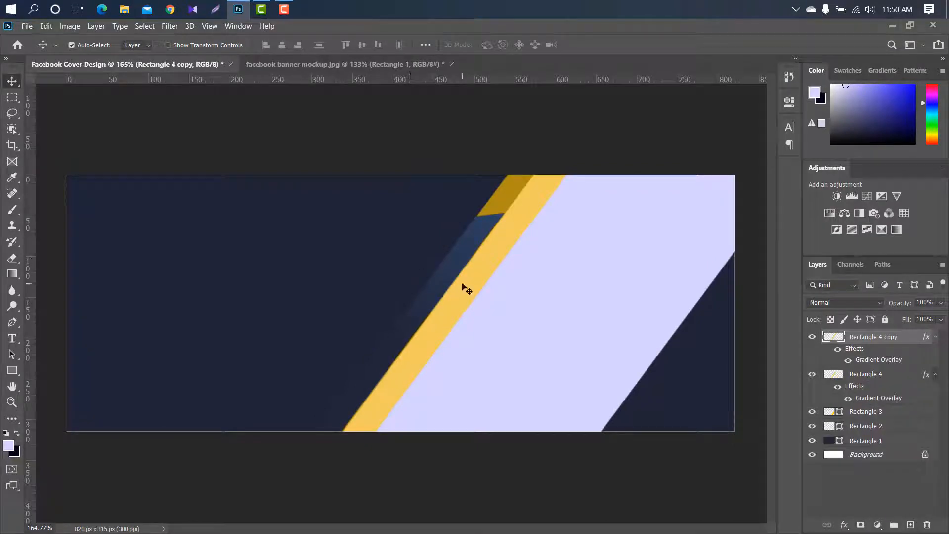
Step: Rotate the duplicated gradient stripe 180° and move it up beside the original stripe, along the yellow band's left side
key("ctrl+t")
right_click(433, 259)
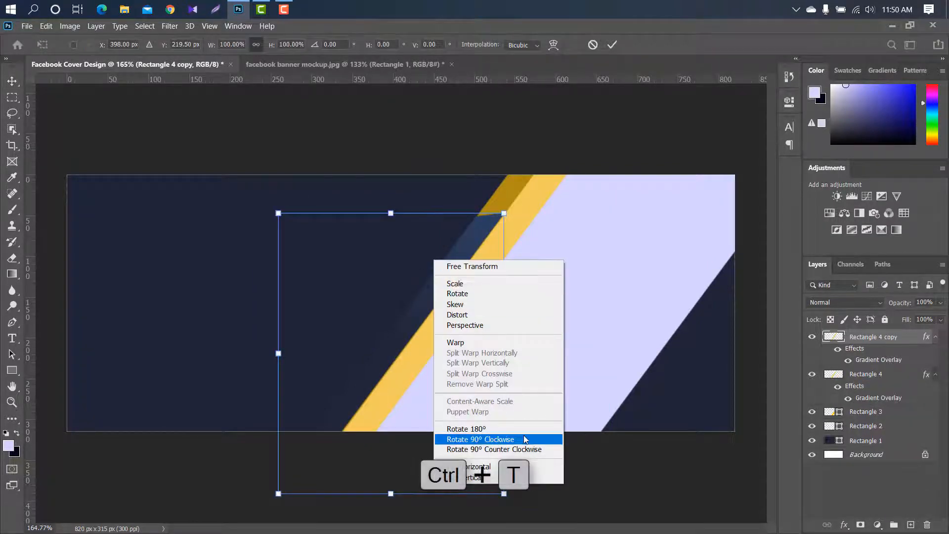
left_click(509, 429)
left_click_drag(445, 301, 583, 92)
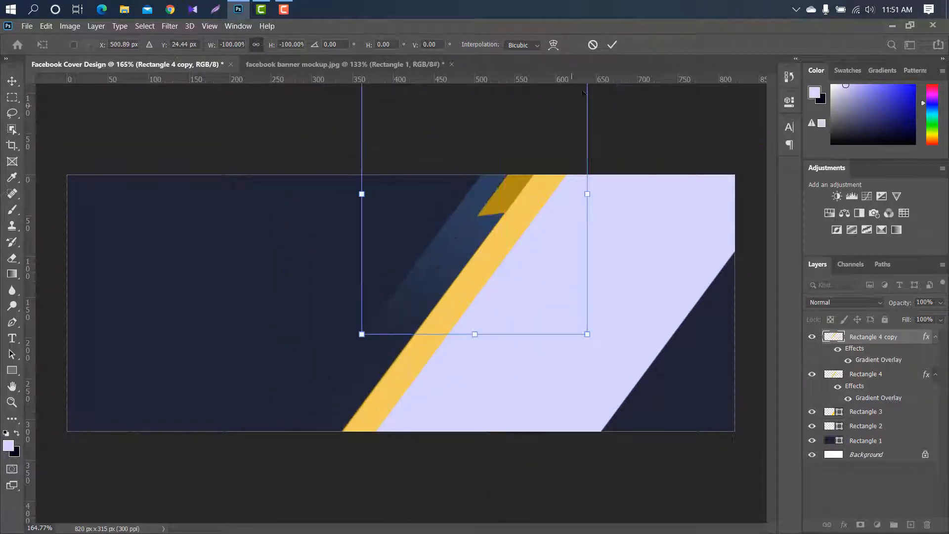
left_click(613, 45)
Step: Set the Gradient Overlay angle of the rotated stripe copy to -140°
double_click(916, 343)
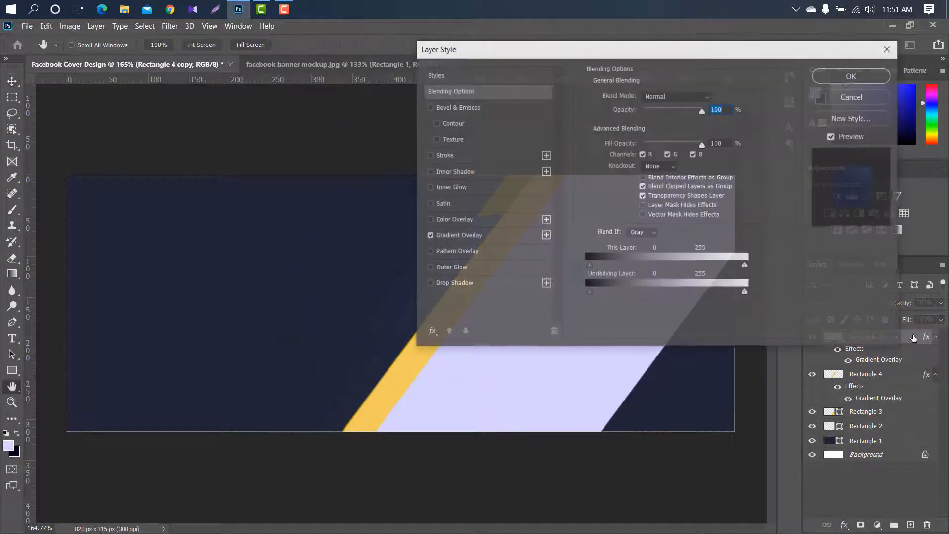
left_click_drag(490, 55, 656, 52)
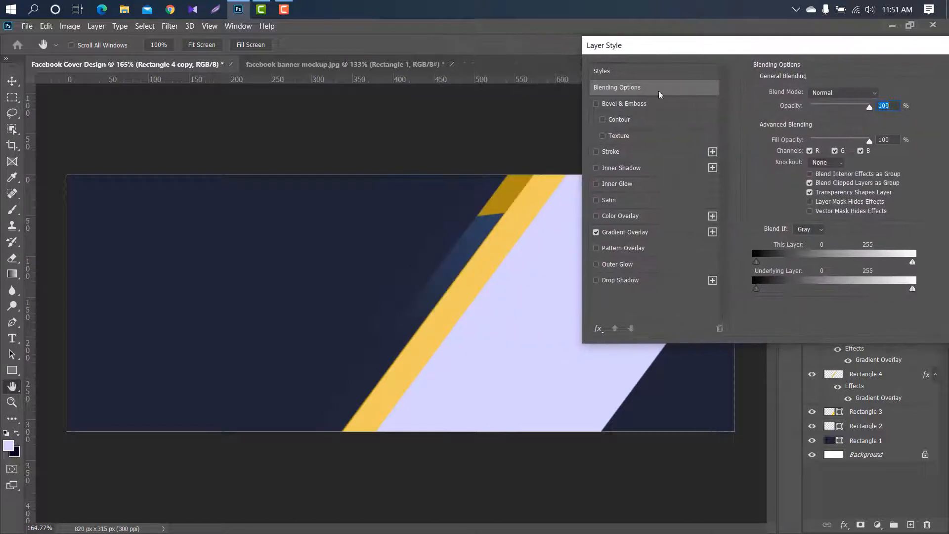
left_click(662, 240)
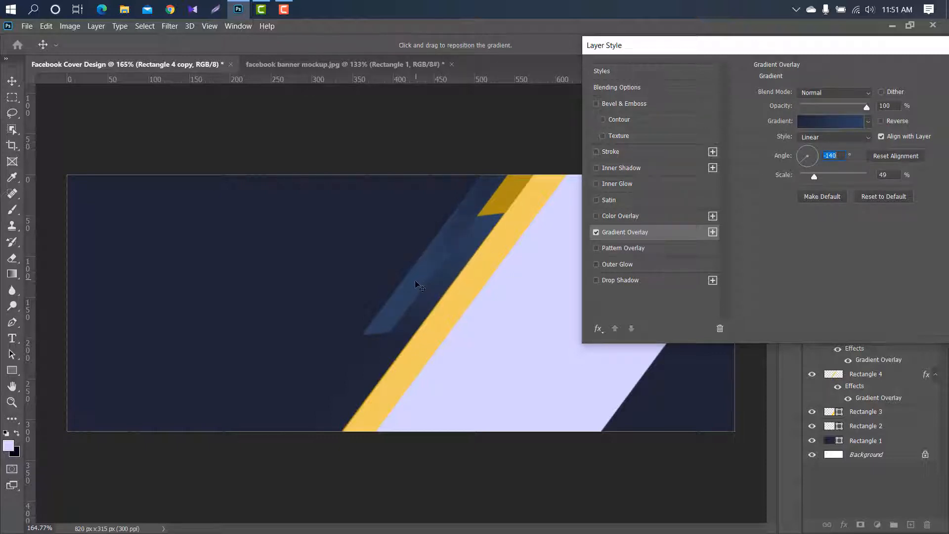
left_click_drag(905, 50, 759, 62)
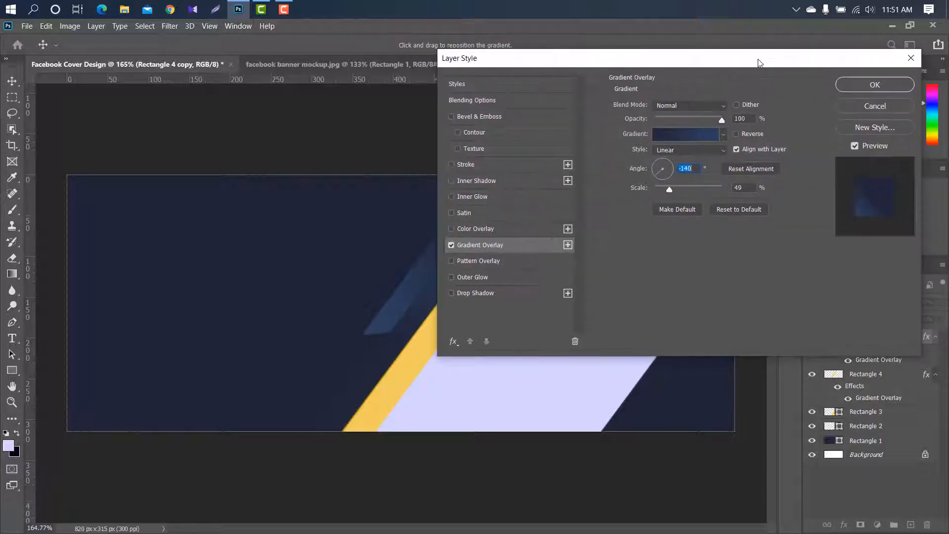
left_click(869, 84)
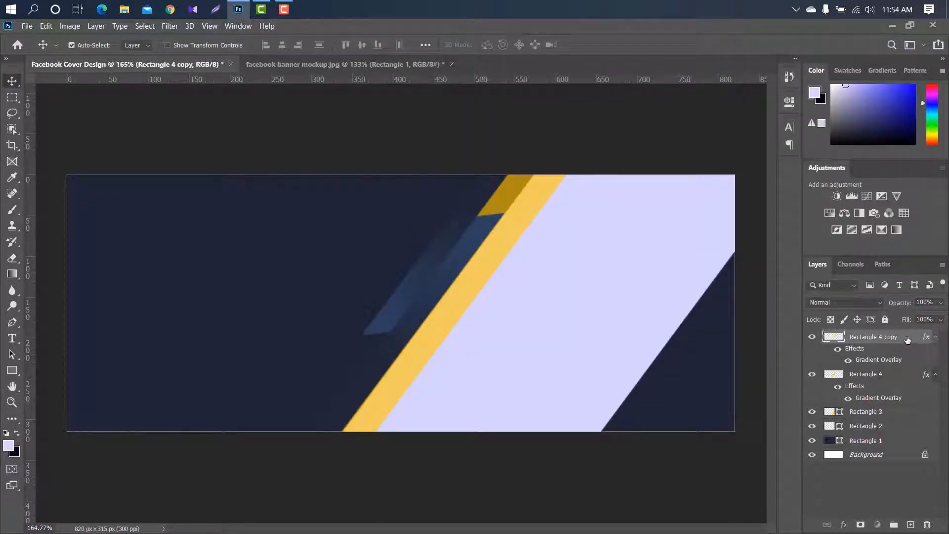
Step: Duplicate the rotated stripe's layer and replace the duplicate's Gradient Overlay with a Color Overlay of 24385d
key("ctrl+j")
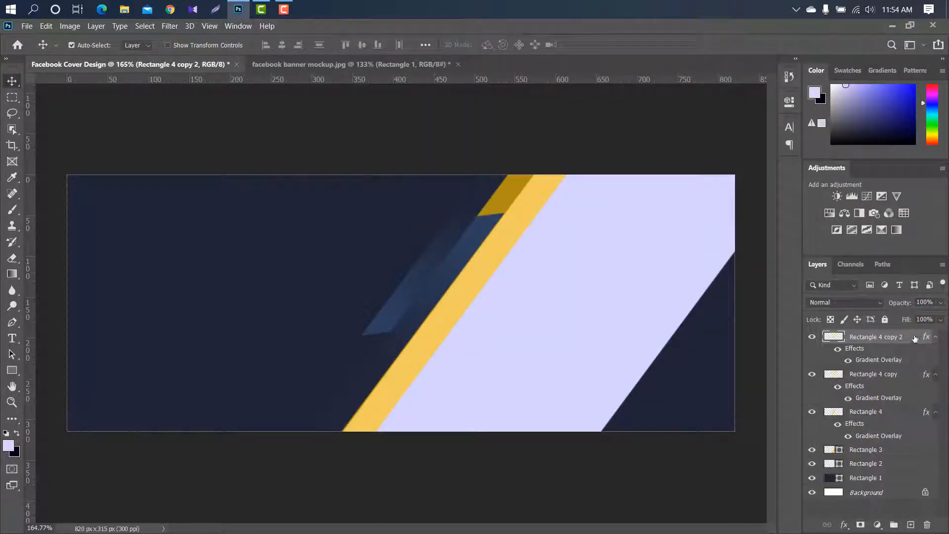
double_click(915, 338)
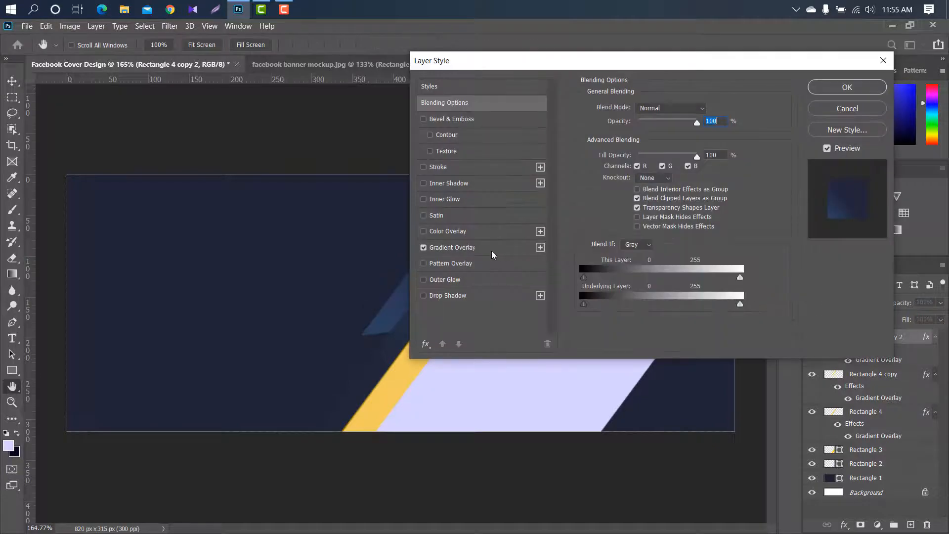
left_click(423, 248)
left_click(424, 231)
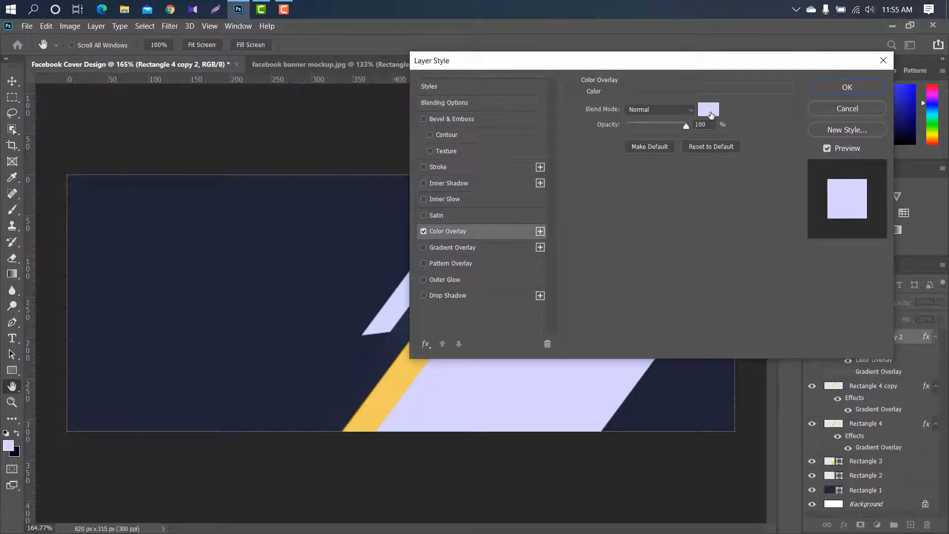
left_click(711, 115)
type("24395d")
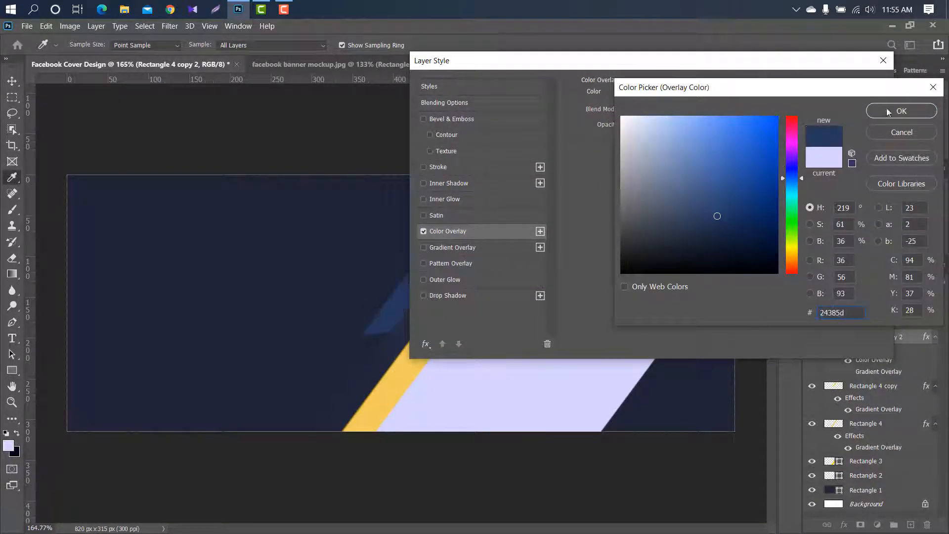
left_click(896, 109)
left_click(844, 91)
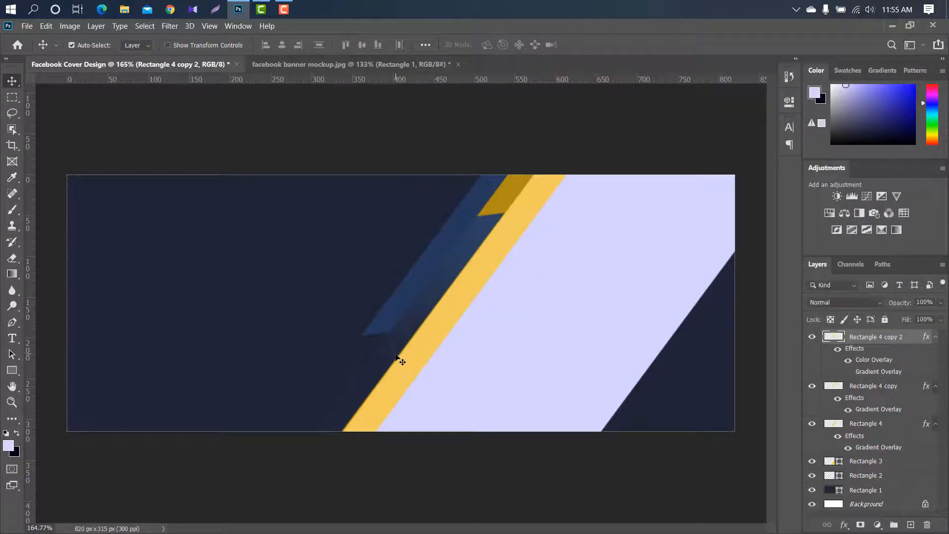
Step: Scale the solid blue stripe down to a small slanted bar cut off by the banner's top edge
key("ctrl+t")
left_click_drag(588, 334, 530, 198)
key("Return")
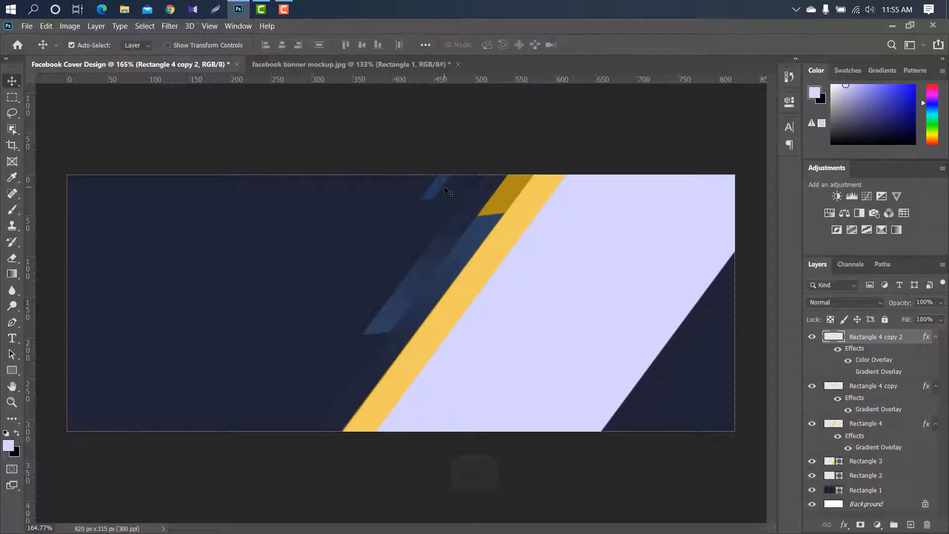
Step: Duplicate the small blue bar five times toward the left, forming an evenly spaced row of six along the banner's top edge
left_click_drag(423, 189, 418, 189)
left_click_drag(412, 190, 379, 191)
left_click_drag(377, 191, 369, 191)
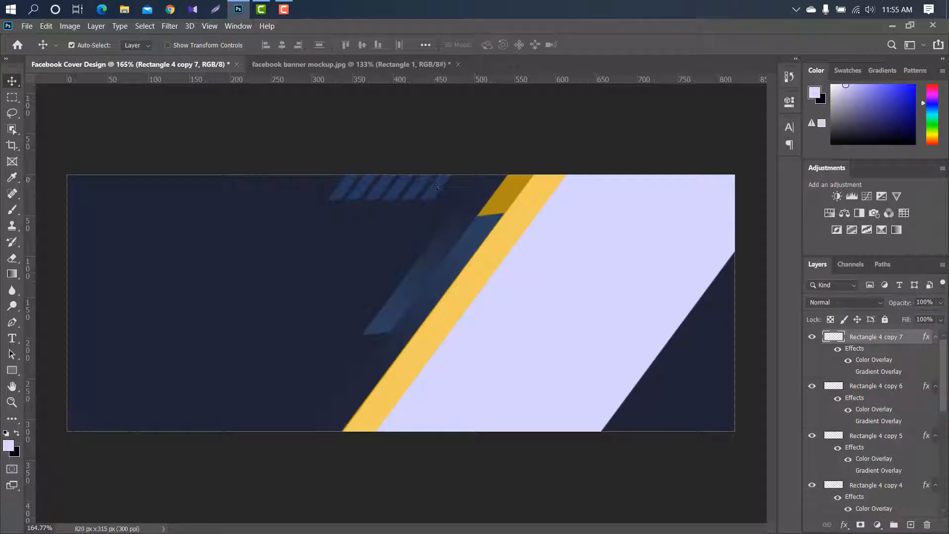
Step: Select the six small bars, scale them down together at the banner's top edge, and group their layers
left_click(892, 392, "shift")
left_click(893, 442, "shift")
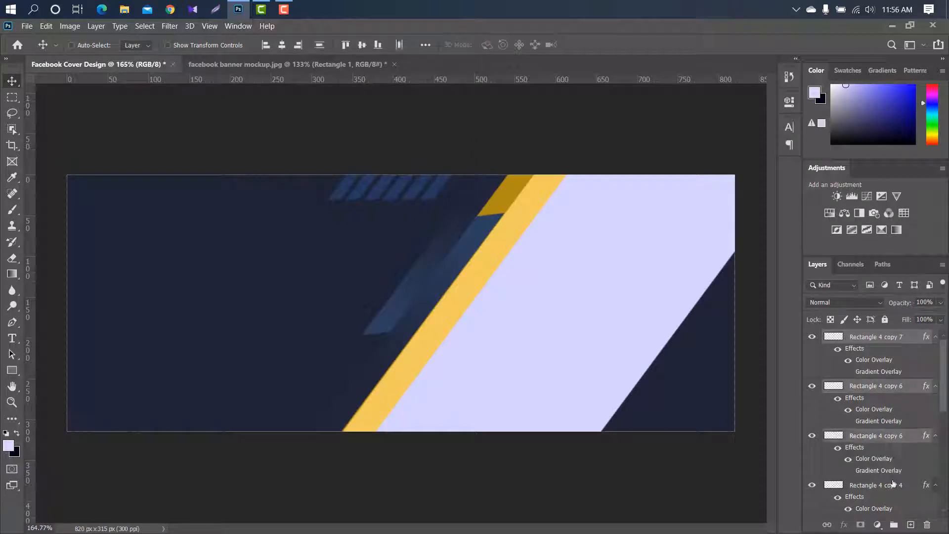
left_click(892, 484, "shift")
left_click_drag(944, 400, 945, 346)
key("ctrl+t")
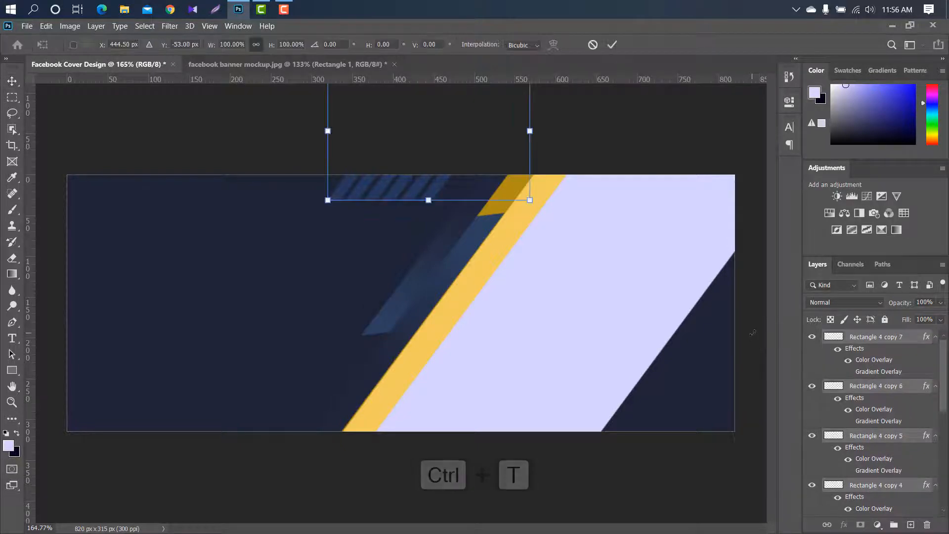
left_click_drag(327, 199, 369, 171)
left_click_drag(449, 108, 457, 137)
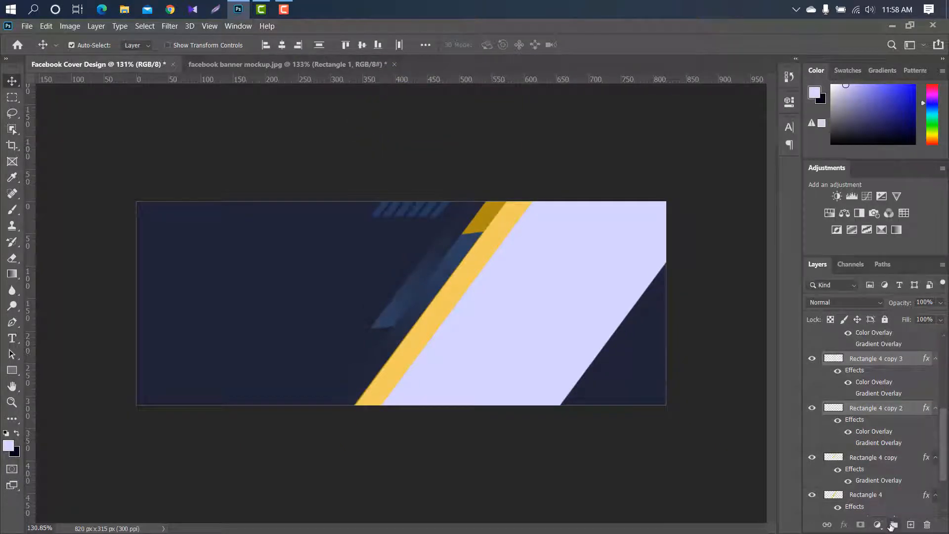
left_click(892, 525)
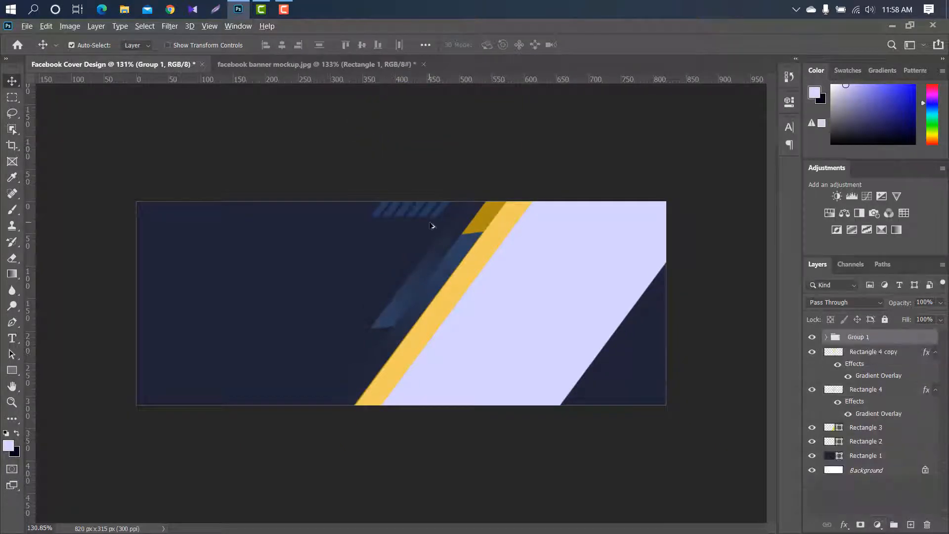
Step: Change the Color Overlay of the fifth small bar from the left in the group to ffc100
scroll(428, 208, "up", 6)
left_click(825, 338)
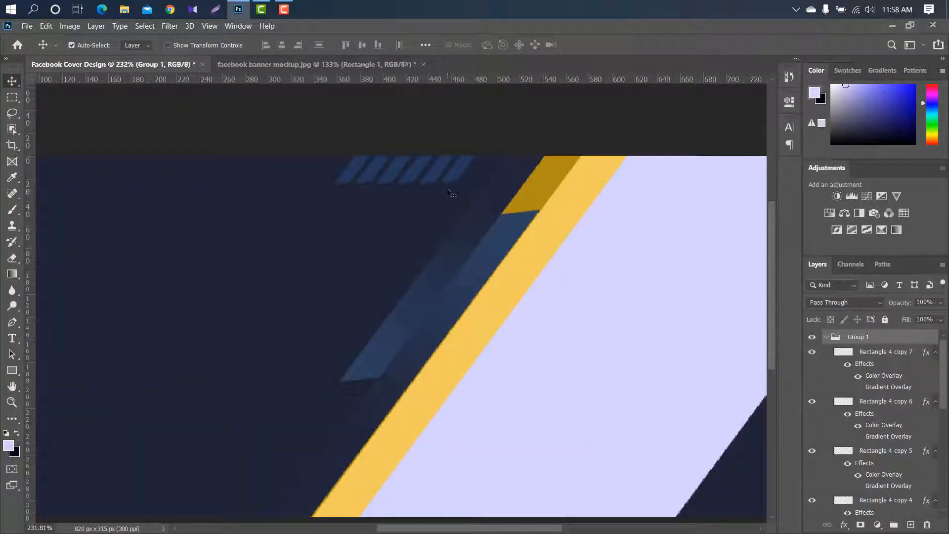
left_click(434, 168)
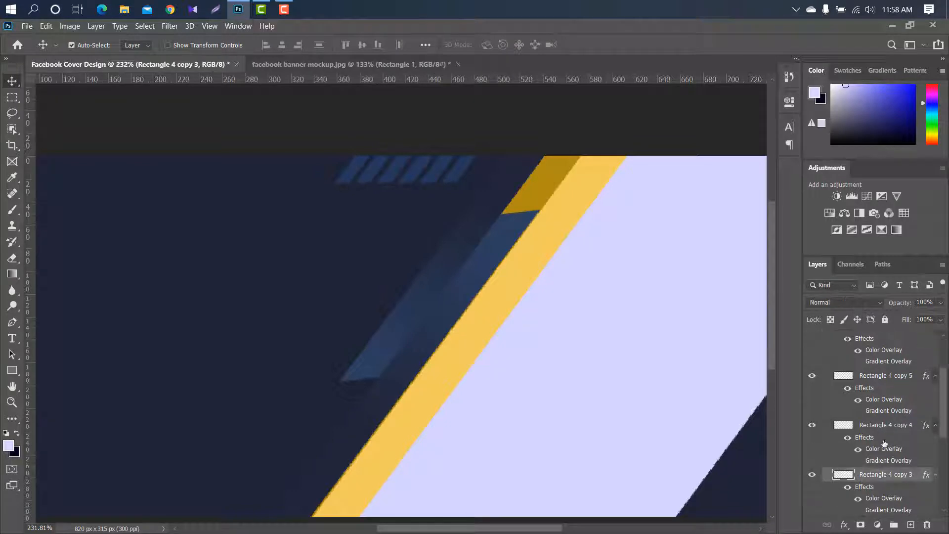
double_click(920, 477)
left_click(494, 232)
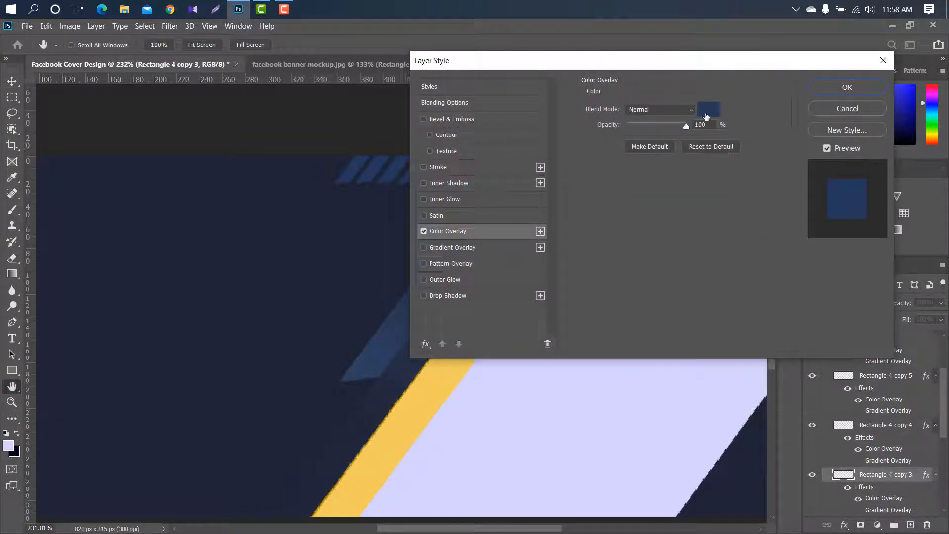
left_click(705, 116)
type("ffc100")
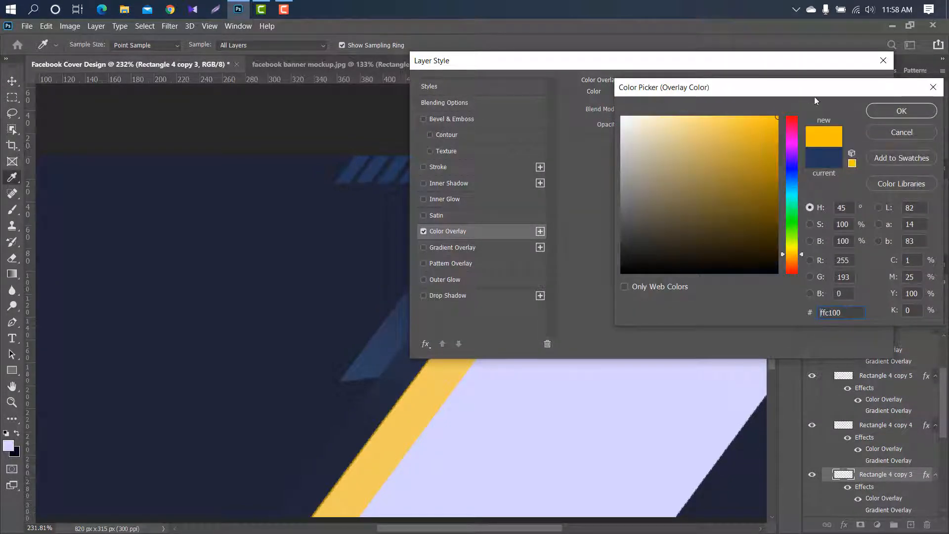
left_click(891, 115)
left_click(847, 88)
key("v")
Step: Change the third small bar's Color Overlay to the yellow sampled from the already recolored bar
left_click(456, 220)
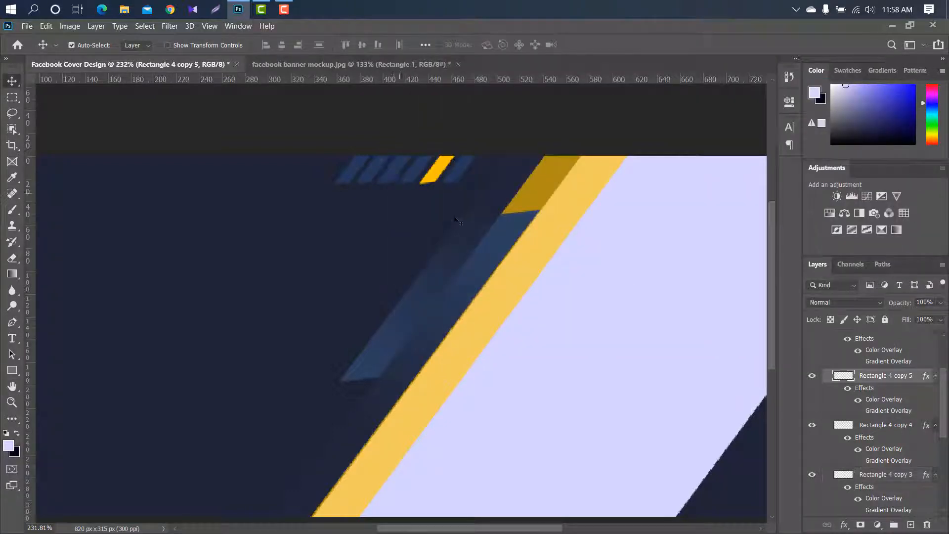
double_click(925, 375)
left_click(625, 232)
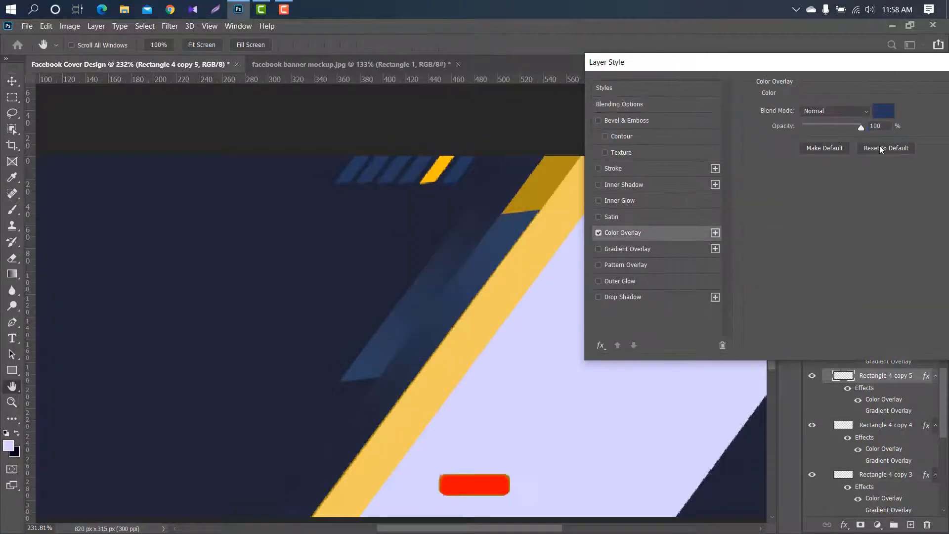
left_click(882, 150)
left_click(447, 169)
left_click(902, 111)
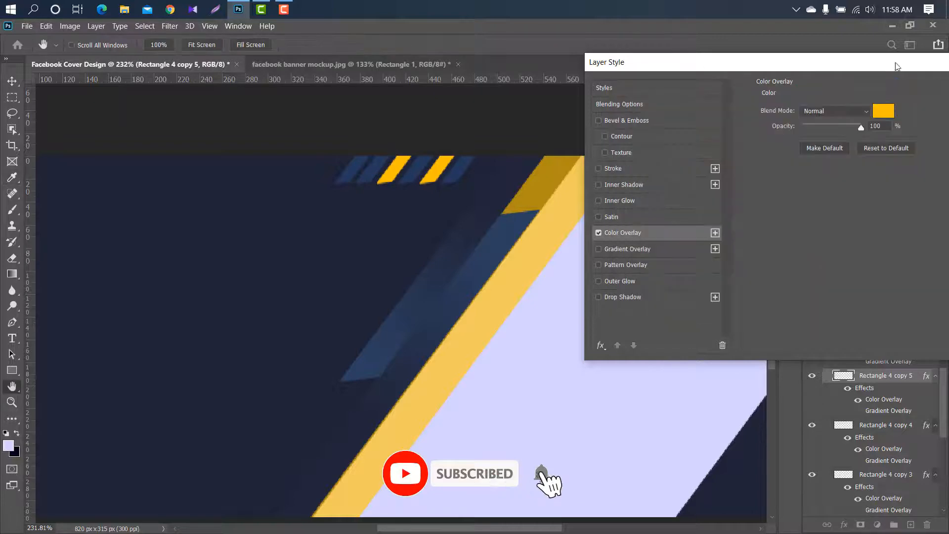
left_click(930, 99)
Step: Change the leftmost small bar's Color Overlay to the yellow sampled from the third bar
left_click(351, 169)
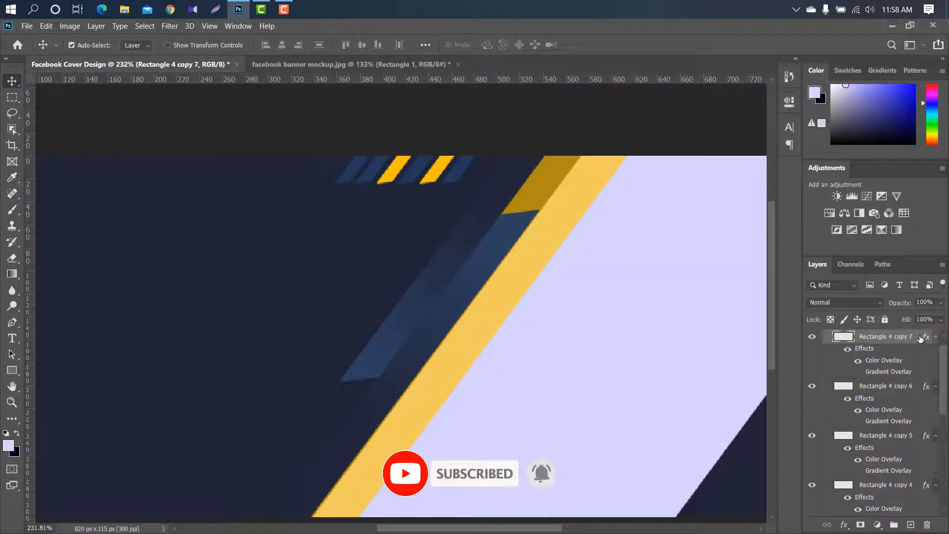
double_click(921, 338)
left_click(542, 248)
left_click(758, 121)
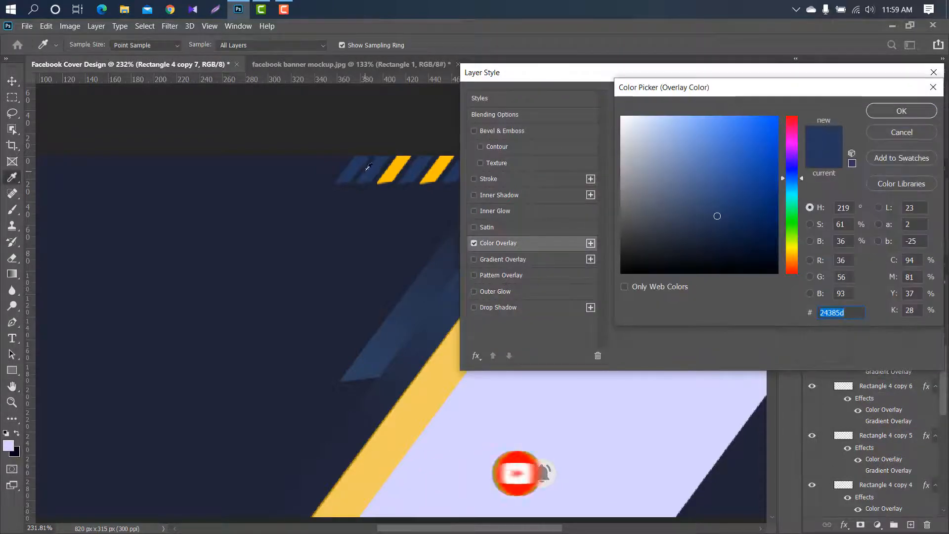
left_click(401, 163)
left_click(897, 111)
left_click(892, 100)
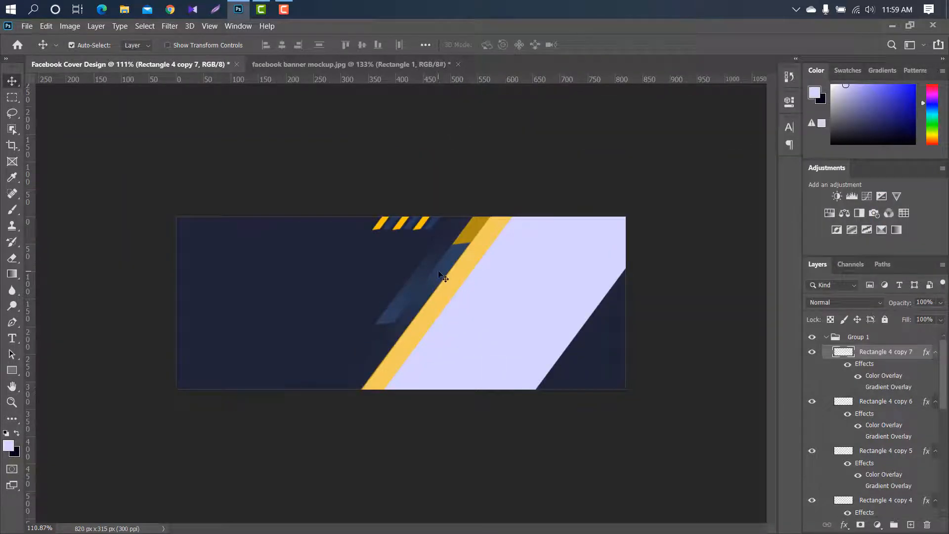
Step: Duplicate the original gradient stripe beside the yellow band and place the copy at the banner's lower left edge
left_click(441, 276)
left_click_drag(926, 487, 911, 524)
key("ctrl+t")
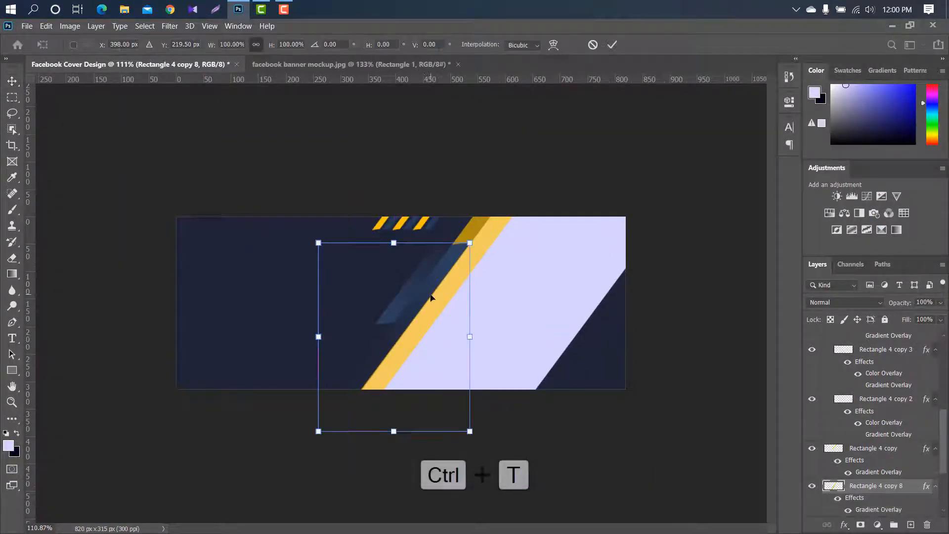
left_click_drag(430, 297, 180, 371)
left_click(611, 46)
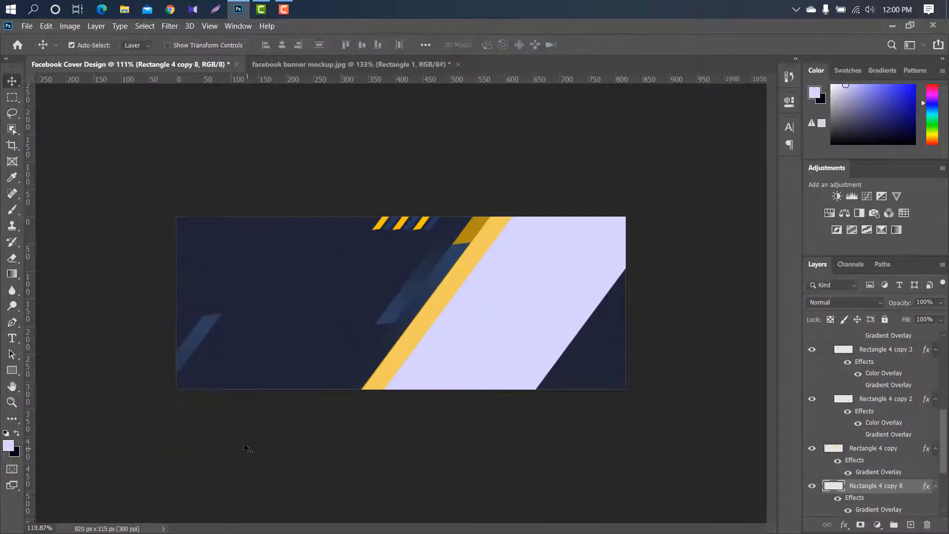
left_click_drag(201, 330, 194, 336)
Step: Review the left-edge stripe's Gradient Overlay settings and duplicate the stripe into the banner's lower right corner
double_click(911, 486)
left_click(519, 259)
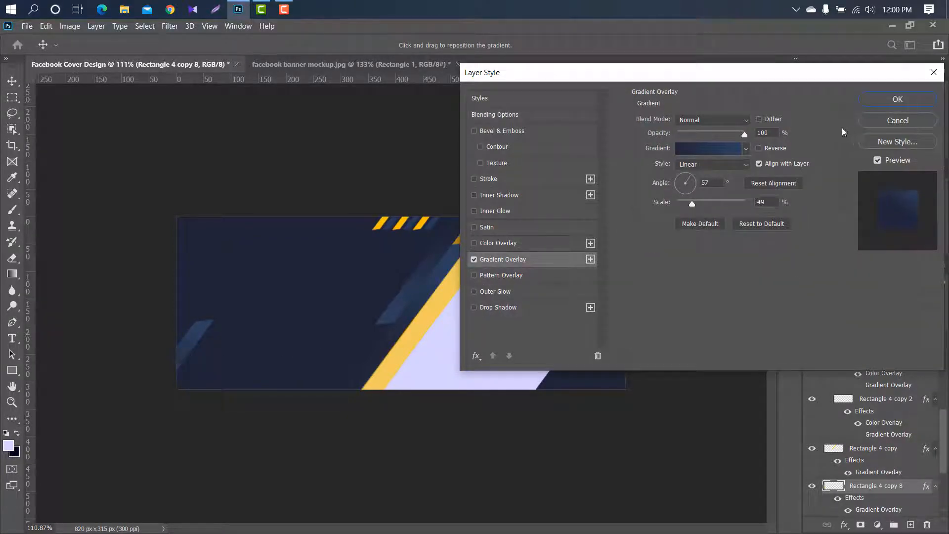
left_click(882, 98)
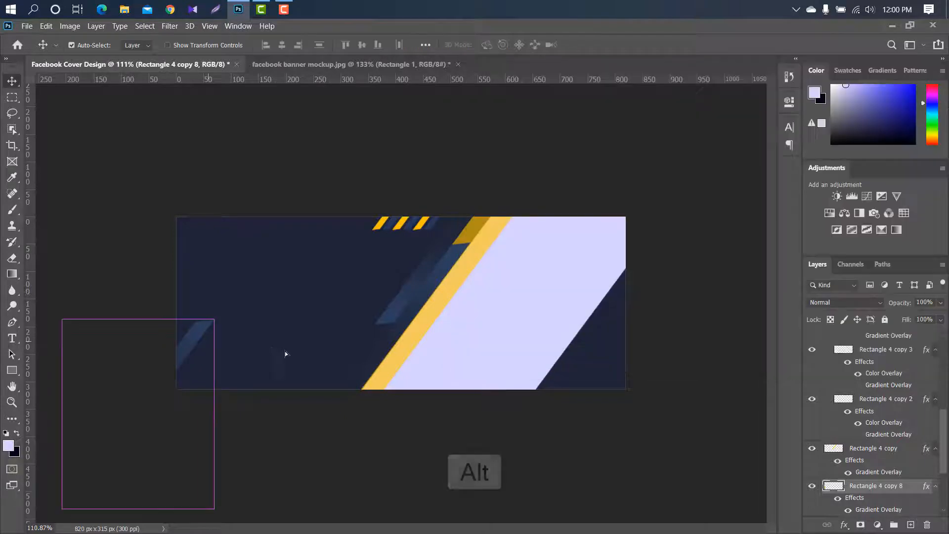
left_click_drag(193, 340, 586, 376)
Step: Duplicate the group of small accent bars and place the copy, rotated 180°, at the bottom of the lavender band
left_click(827, 339)
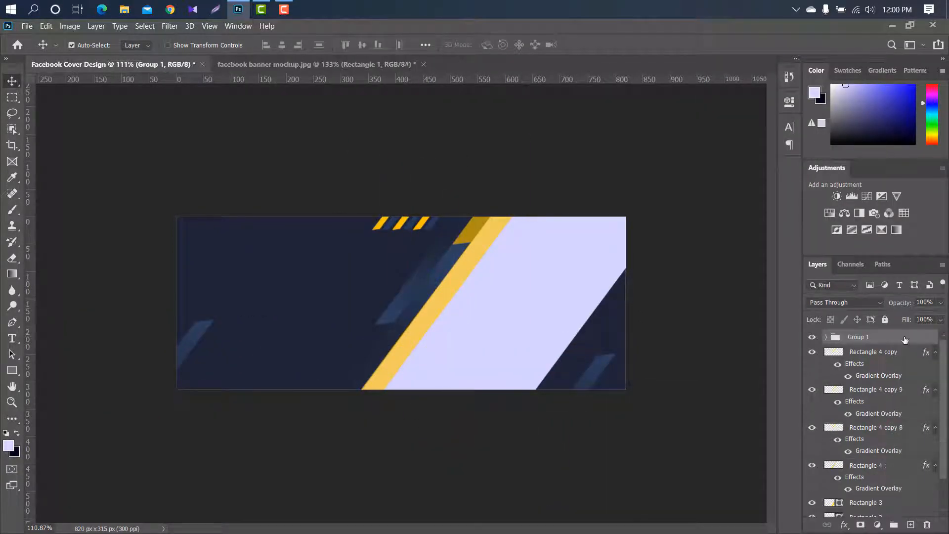
left_click_drag(904, 339, 911, 524)
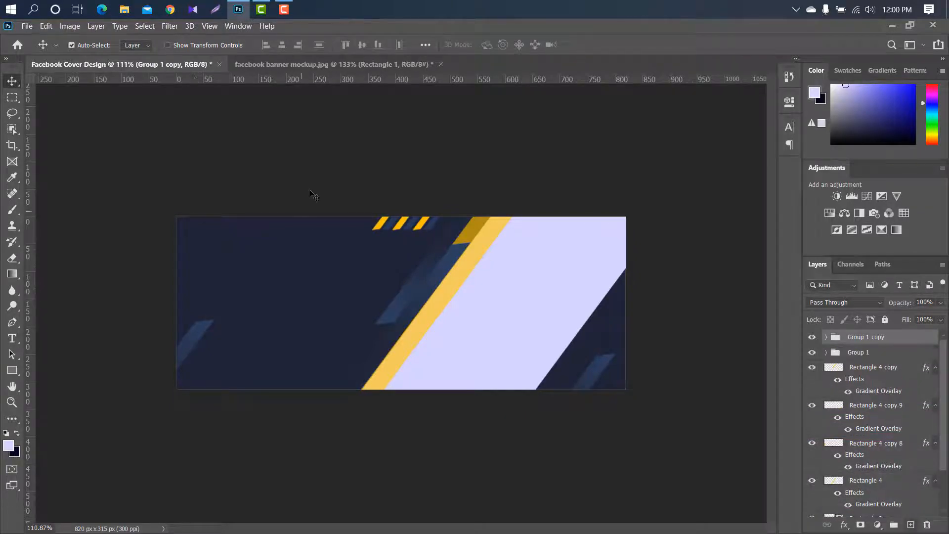
key("ctrl+t")
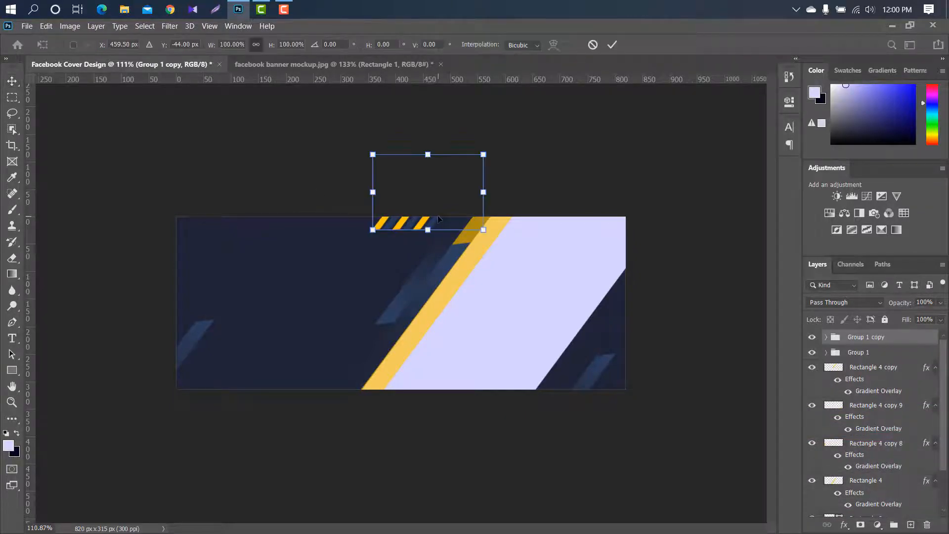
right_click(424, 226)
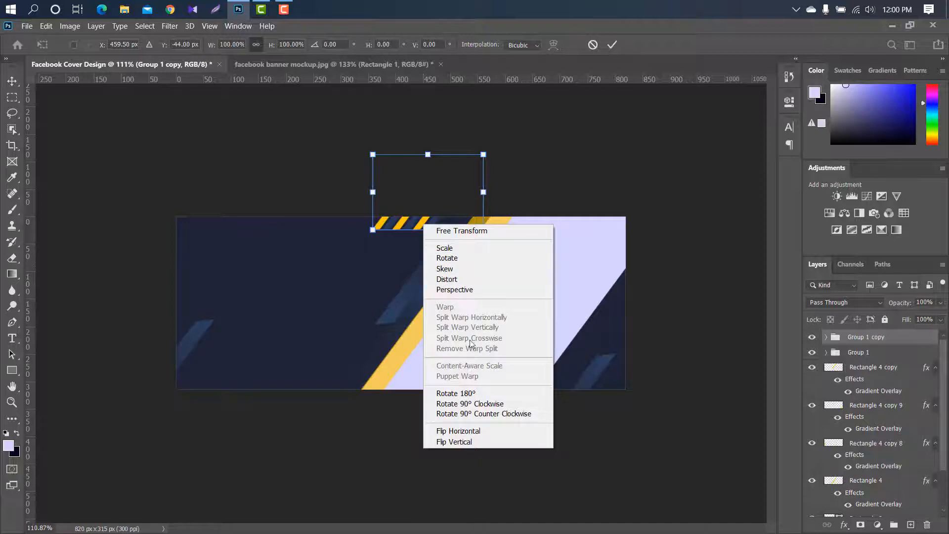
left_click(470, 393)
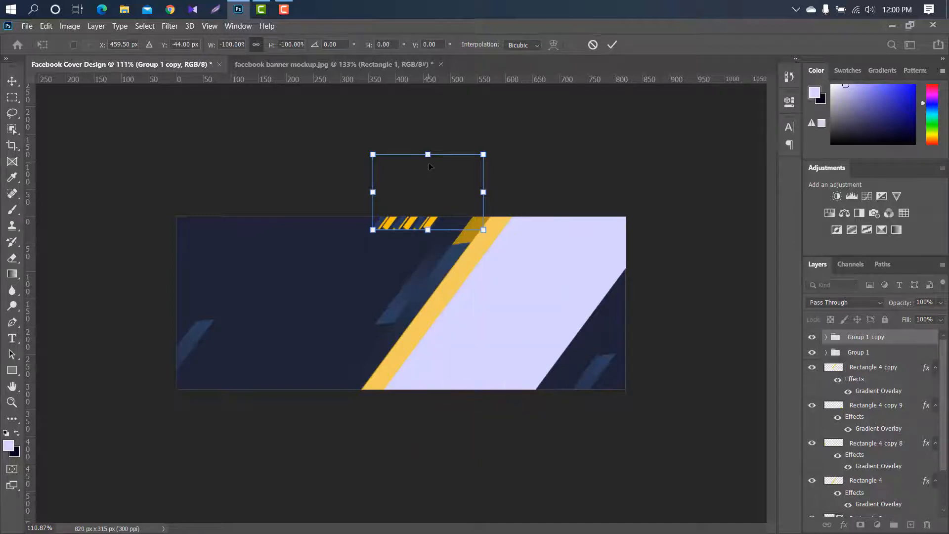
left_click_drag(429, 165, 451, 378)
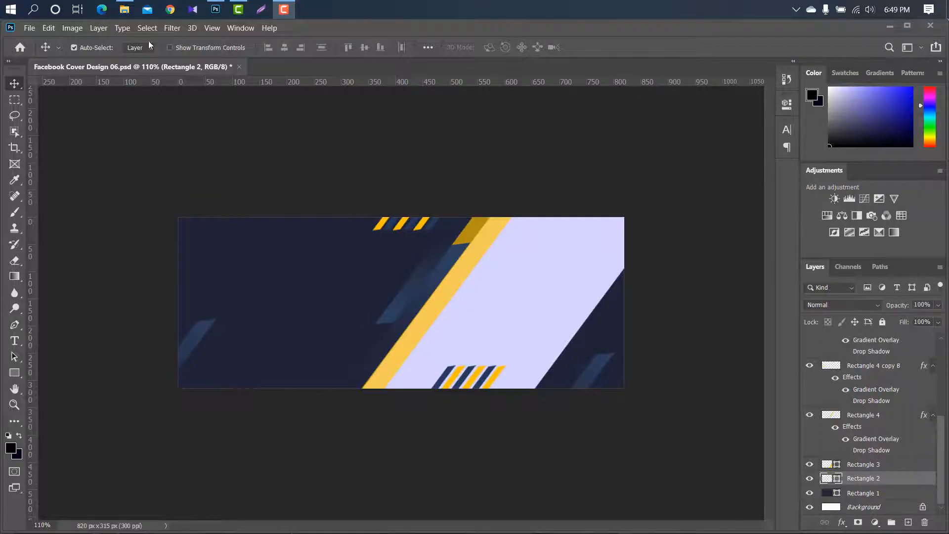
Step: Place the bedroom photo e18xyixt1zd11 from the luxury room folder above Rectangle 2 and clip it to the lavender band
left_click(126, 13)
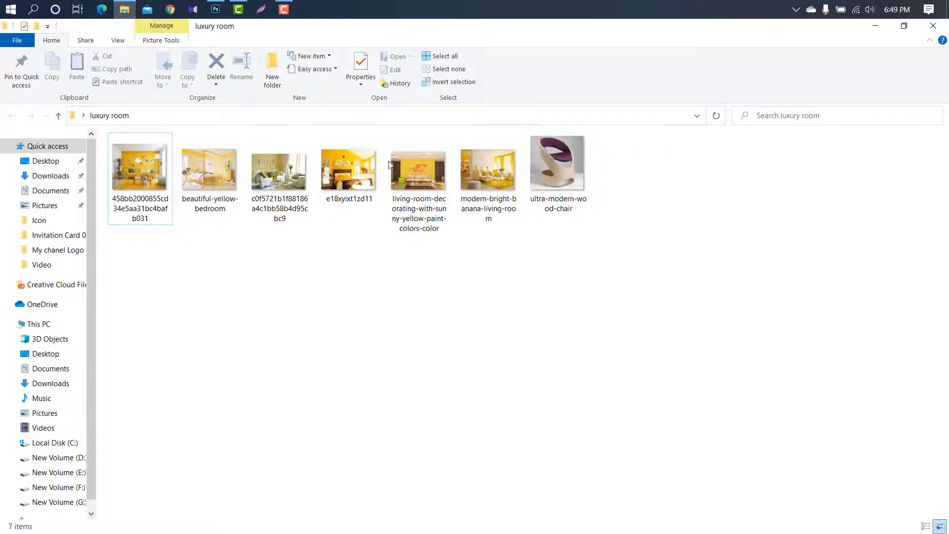
left_click_drag(348, 171, 584, 301)
left_click(602, 48)
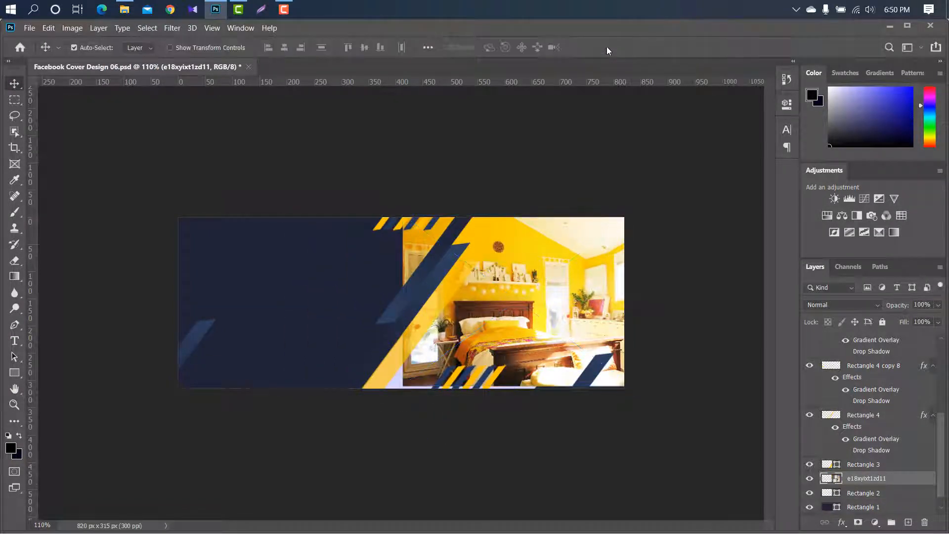
right_click(922, 481)
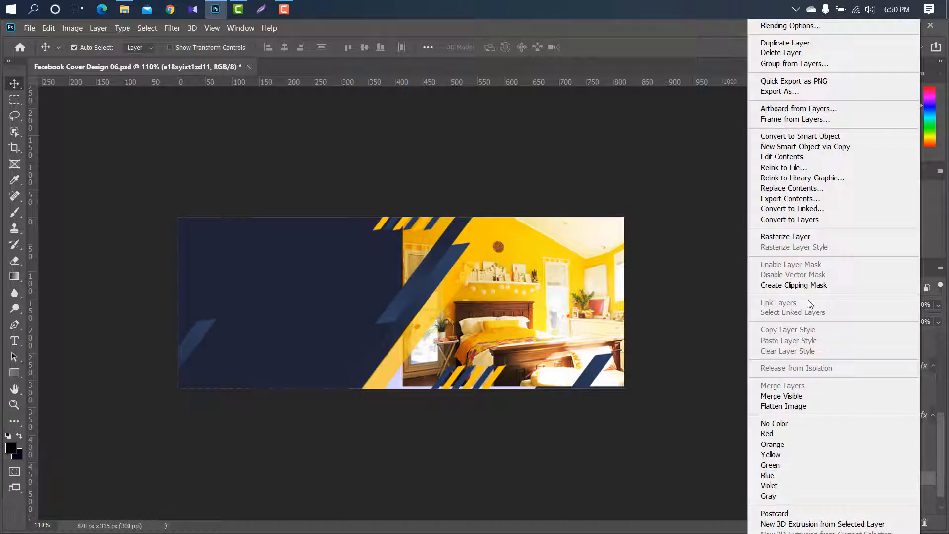
left_click(794, 285)
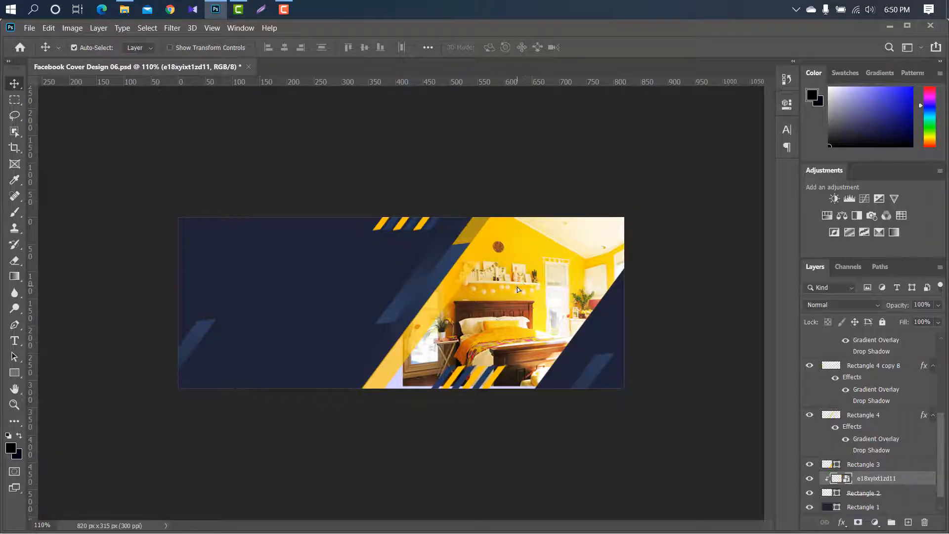
Step: Enlarge and reposition the clipped bedroom photo so it fills the whole diagonal band
key("ctrl+t")
left_click_drag(403, 302, 367, 302)
left_click_drag(548, 259, 547, 255)
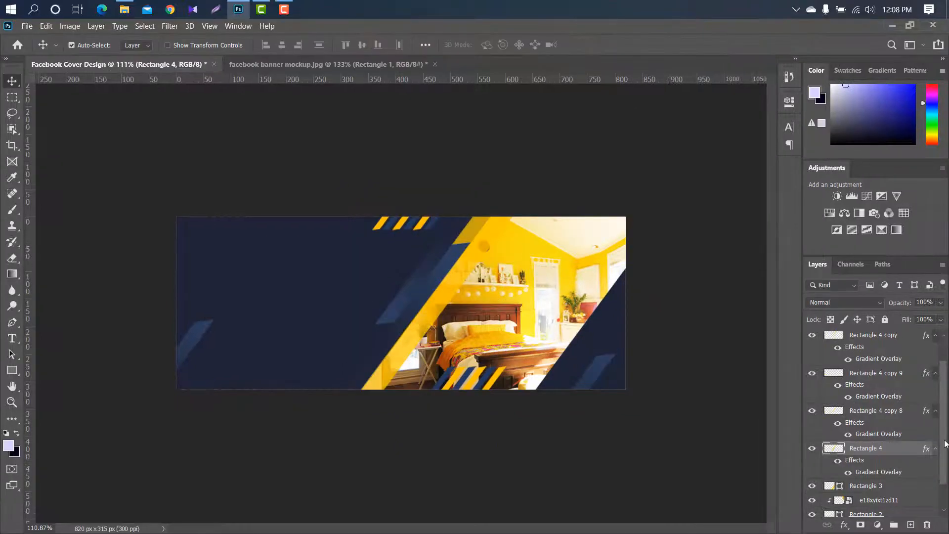
Step: Add a Drop Shadow to the Rectangle 4 layer with 100% opacity, 0 px distance, 0% spread and 5 px size
double_click(916, 449)
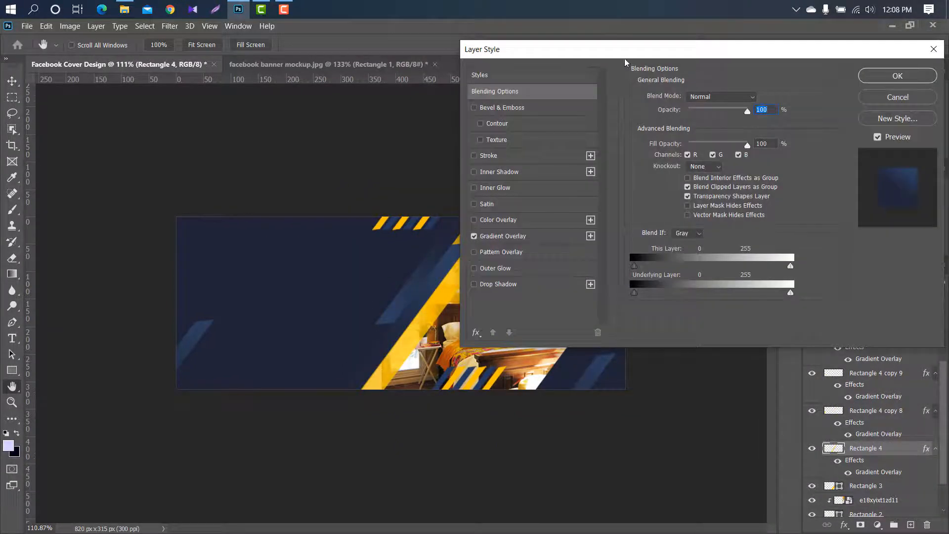
left_click_drag(629, 43, 746, 48)
left_click(660, 275)
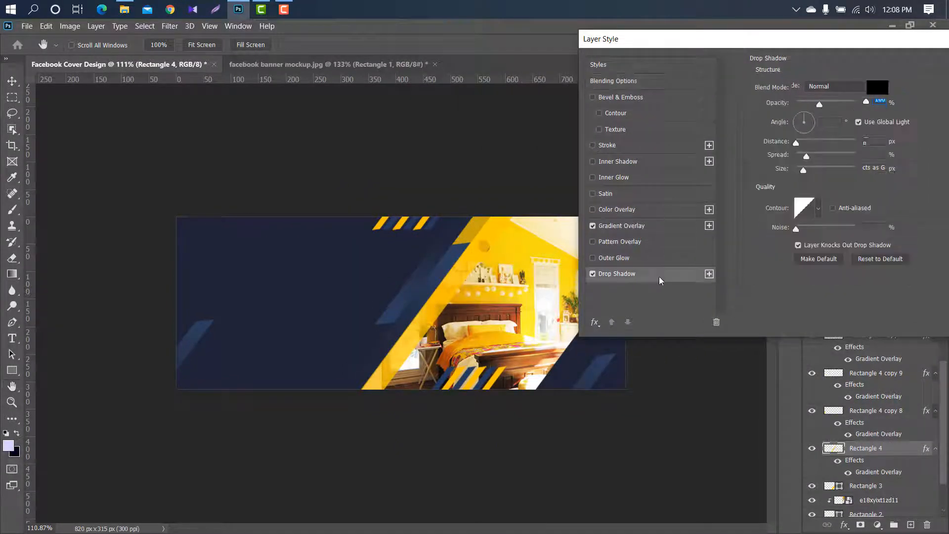
left_click_drag(820, 105, 945, 100)
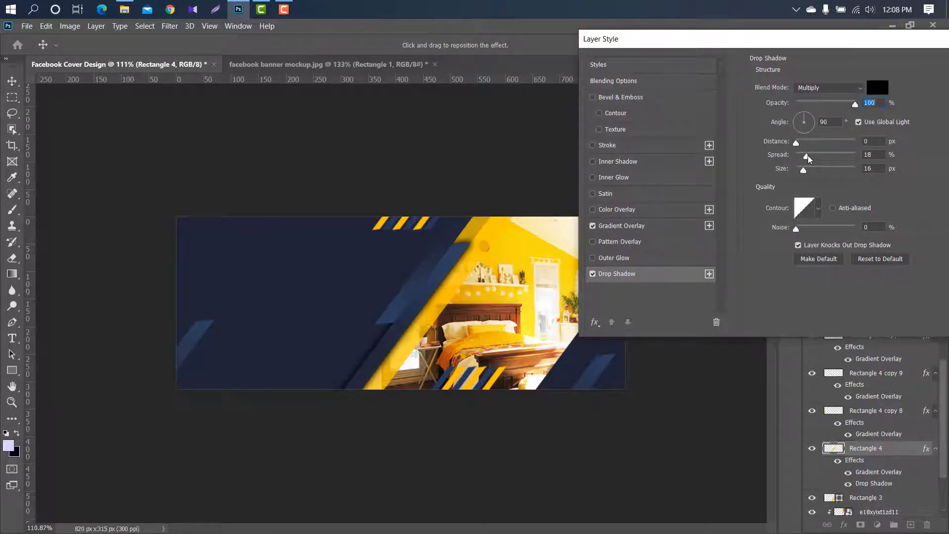
mouse_move(806, 157)
left_mouse_down()
mouse_move(791, 157)
mouse_move(801, 172)
left_mouse_up()
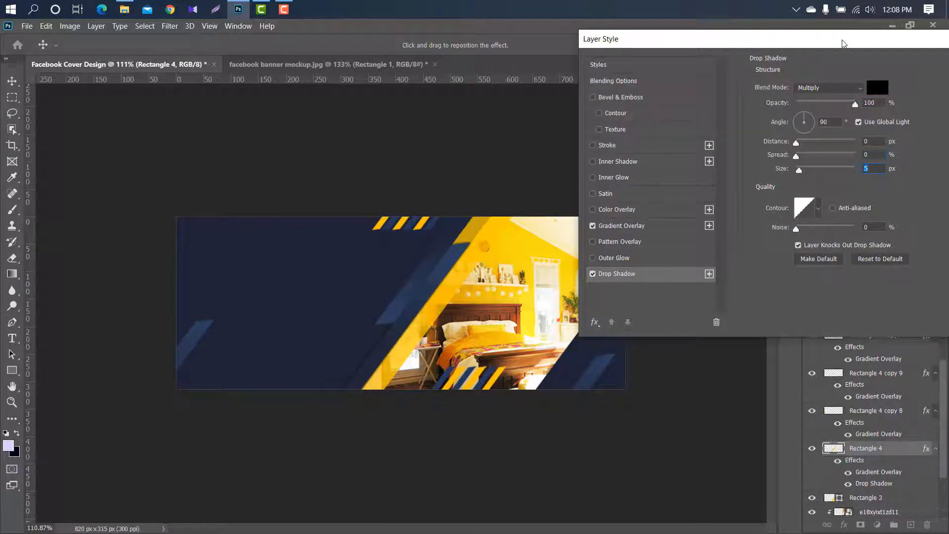
left_click_drag(843, 44, 776, 46)
left_click(927, 73)
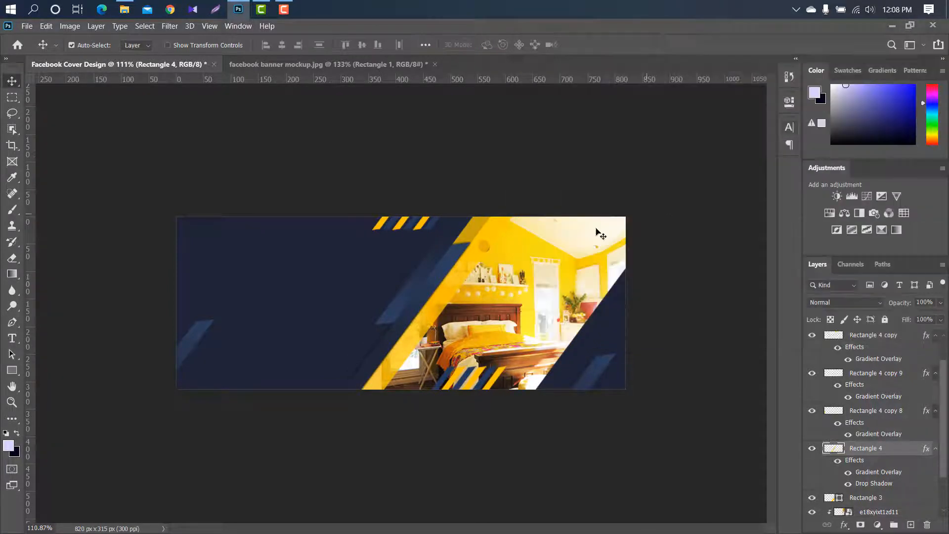
Step: Add a Drop Shadow to the Rectangle 4 copy stripe with 100% opacity, 0% spread and 5 px size
left_click(880, 336)
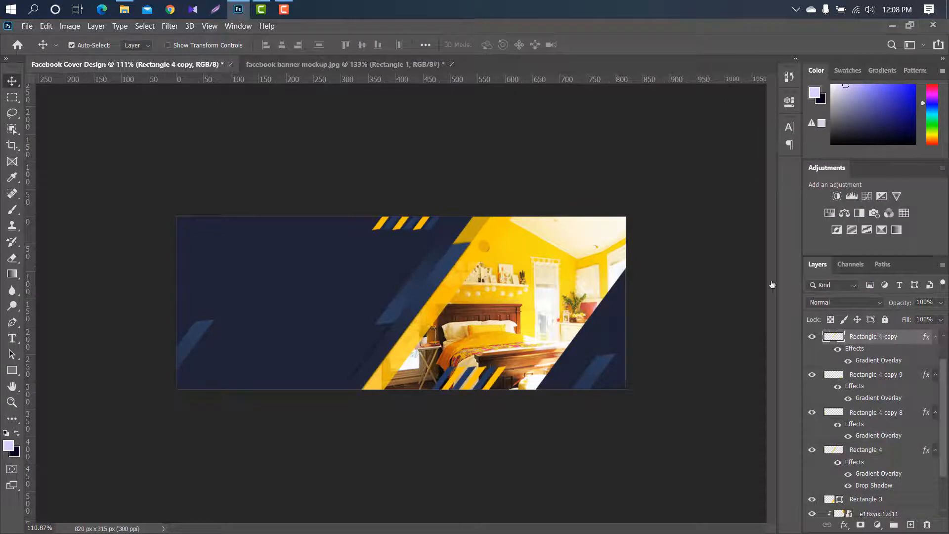
double_click(907, 337)
left_click(498, 276)
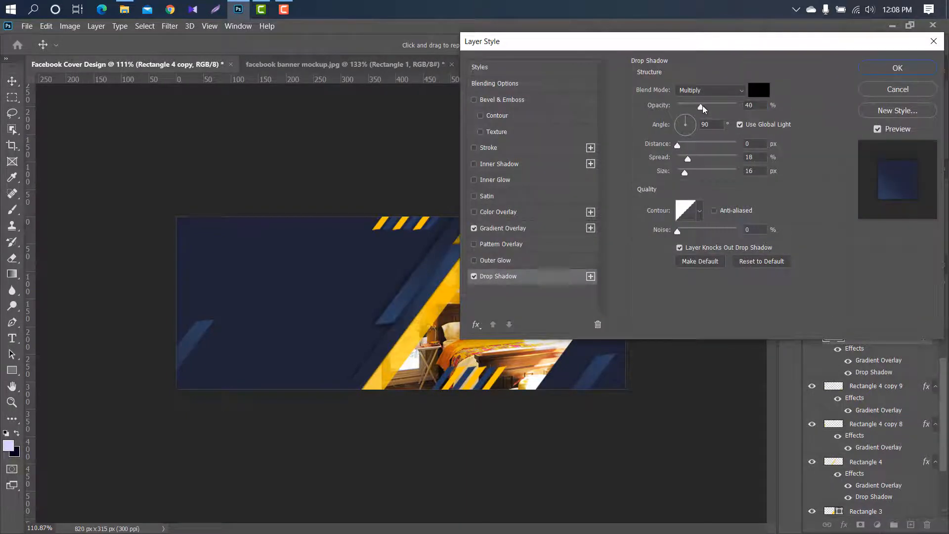
left_click_drag(701, 106, 738, 106)
left_click_drag(687, 158, 678, 159)
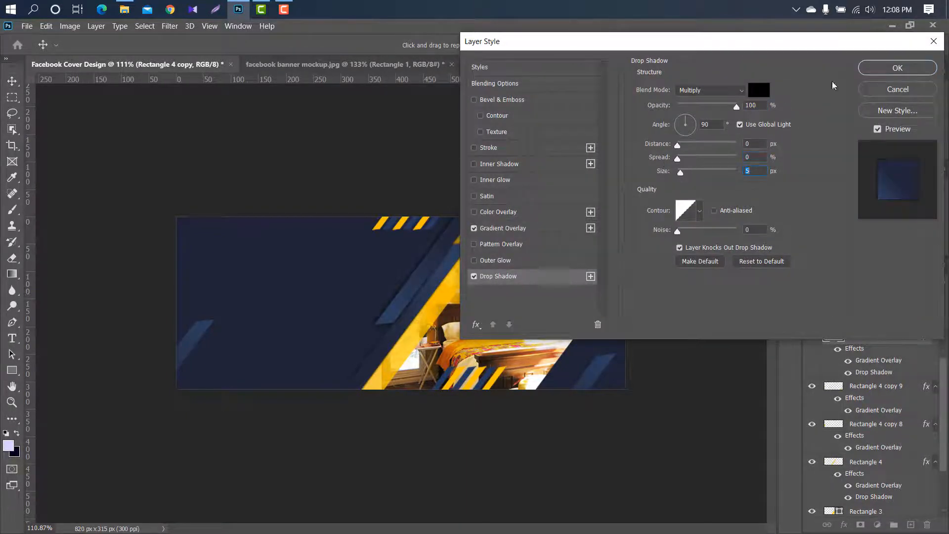
left_click(885, 69)
Step: Add a Drop Shadow to the banner's left-edge stripe, Rectangle 4 copy 8, with 100% opacity and reduced spread and size
left_click(454, 327)
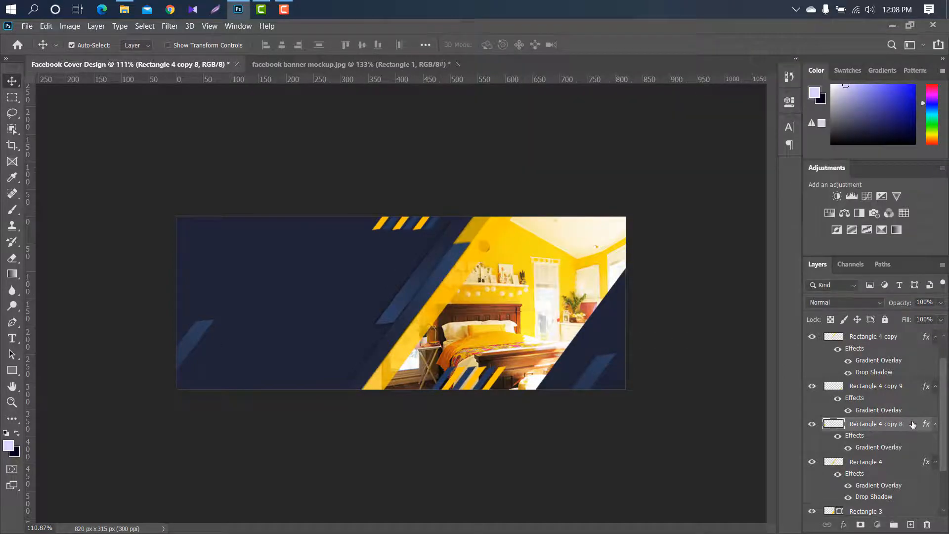
key("h")
double_click(912, 424)
left_click(531, 278)
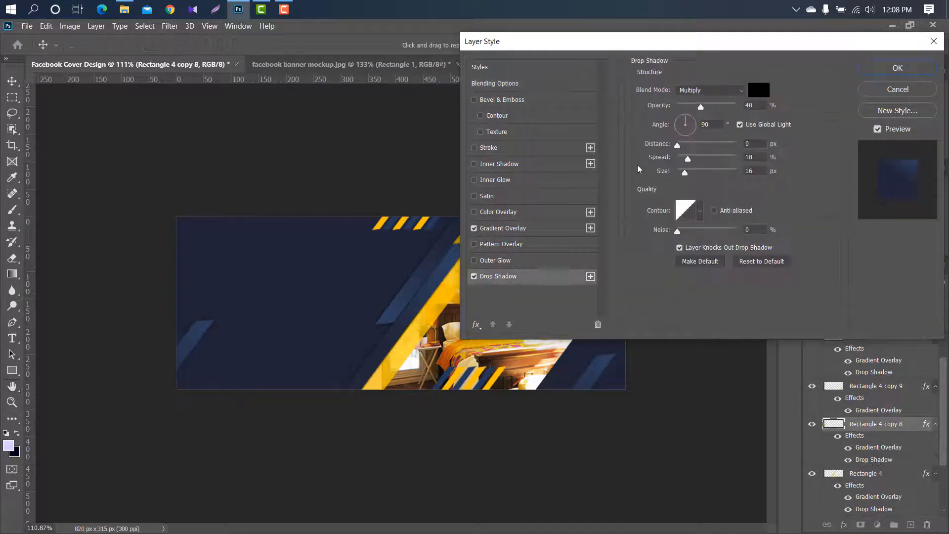
left_click_drag(702, 105, 736, 105)
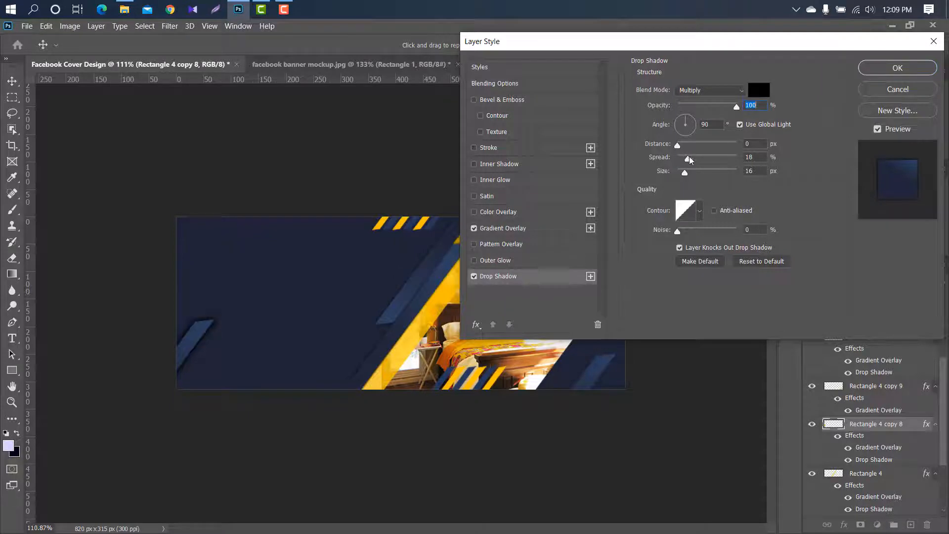
mouse_move(688, 157)
left_mouse_down()
mouse_move(676, 159)
mouse_move(679, 173)
left_mouse_up()
left_click(889, 66)
Step: Add a Drop Shadow to the stripe in the banner's lower right corner, Rectangle 4 copy 9
left_click(591, 383)
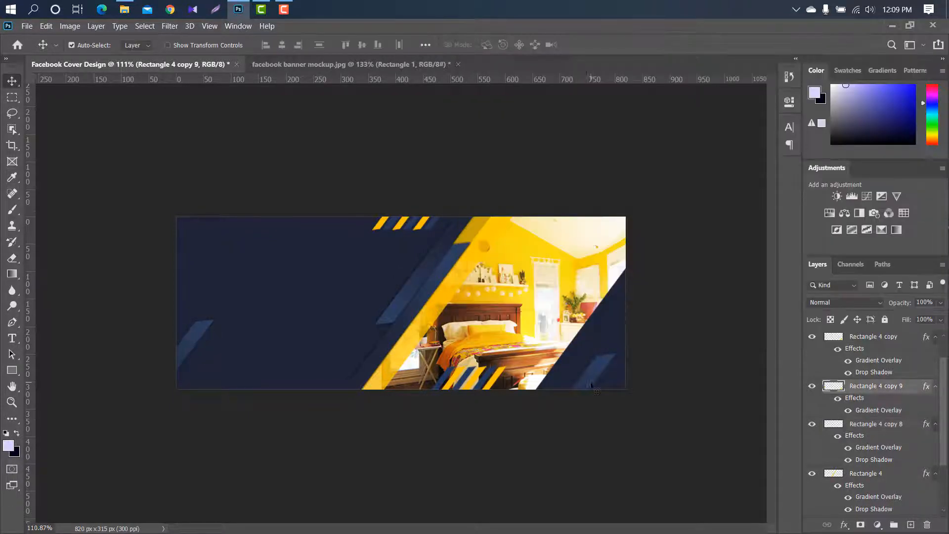
double_click(919, 389)
left_click(898, 69)
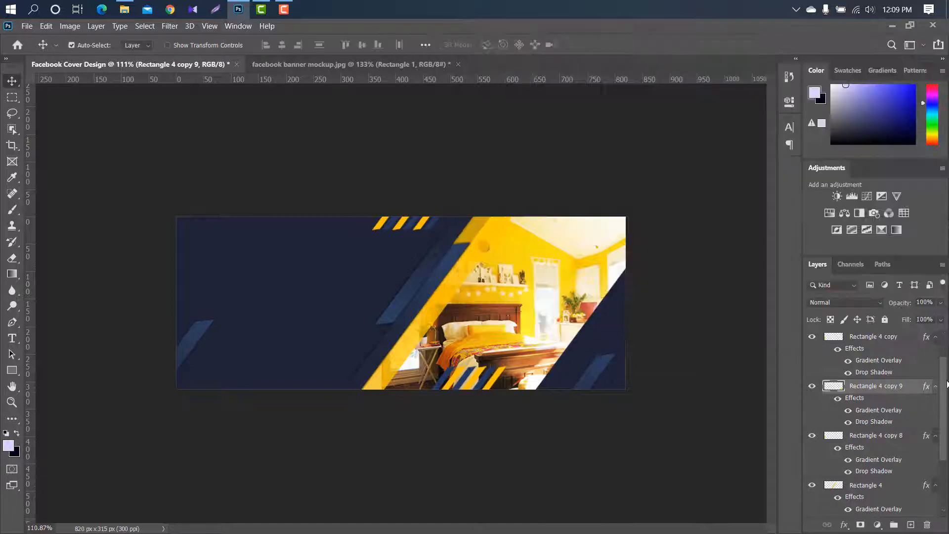
Step: Add Drop Shadows to both accent-bar groups, giving Group 1 copy 100% opacity, 2 px distance, 0% spread and 0 px size
double_click(895, 339)
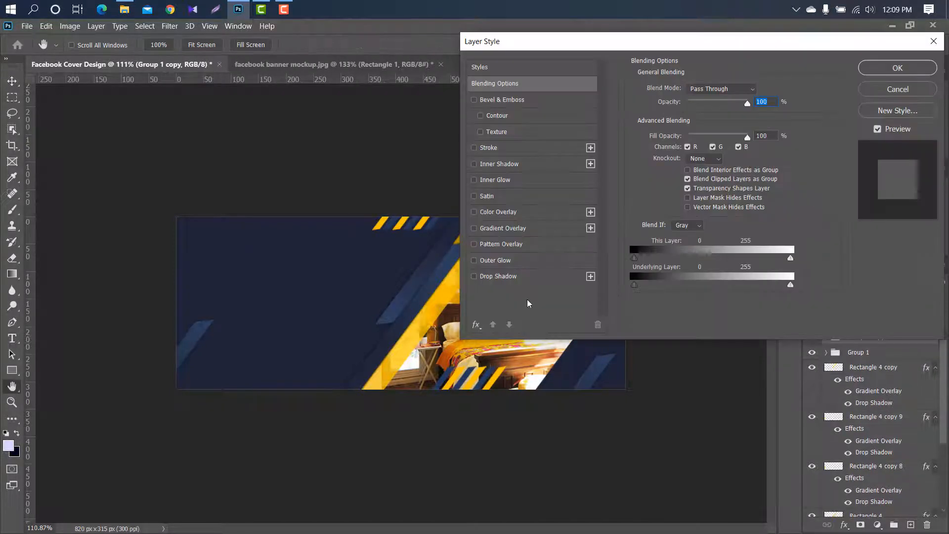
left_click(537, 278)
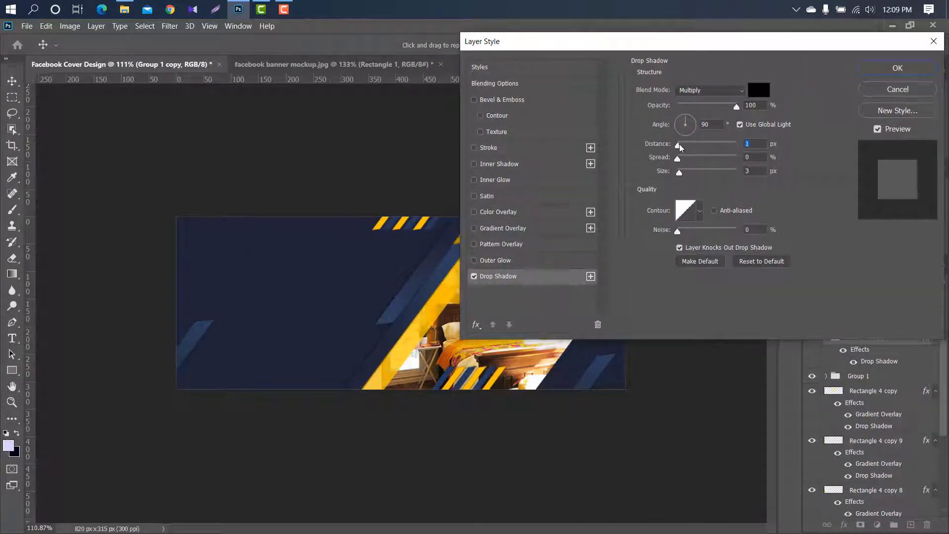
mouse_move(680, 144)
left_mouse_down()
mouse_move(675, 172)
mouse_move(679, 145)
left_mouse_up()
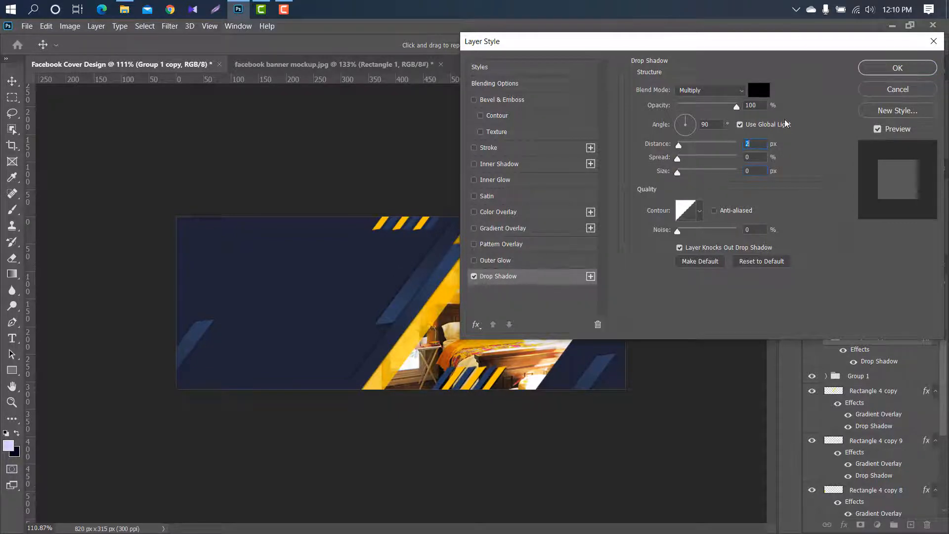
left_click(898, 67)
double_click(890, 377)
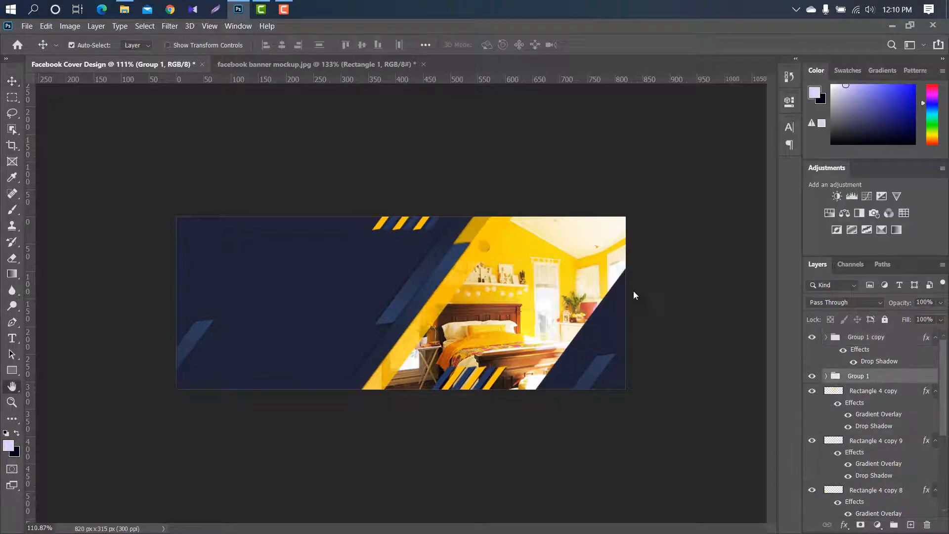
left_click(533, 279)
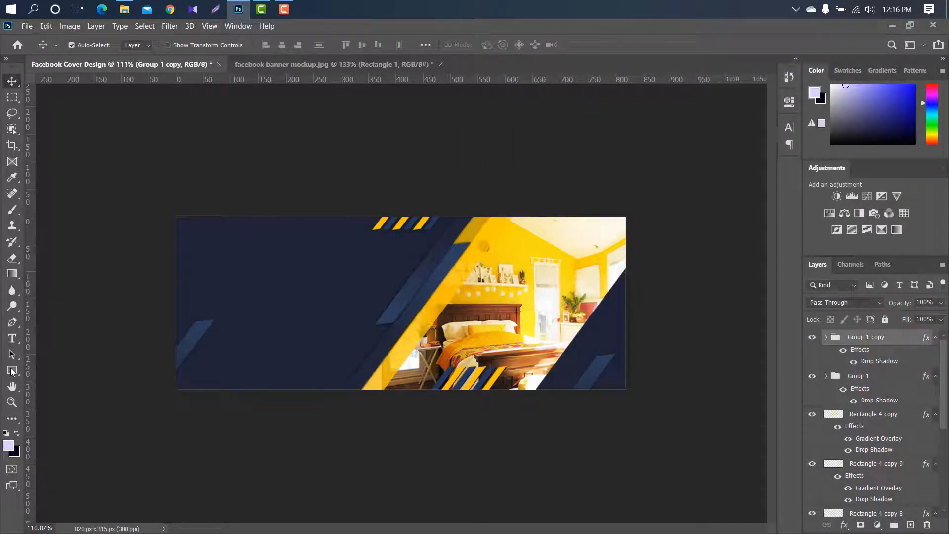
Step: Draw a small ellipse about 8 px wide and high near the banner's upper left corner
left_click(12, 371)
left_click(59, 394)
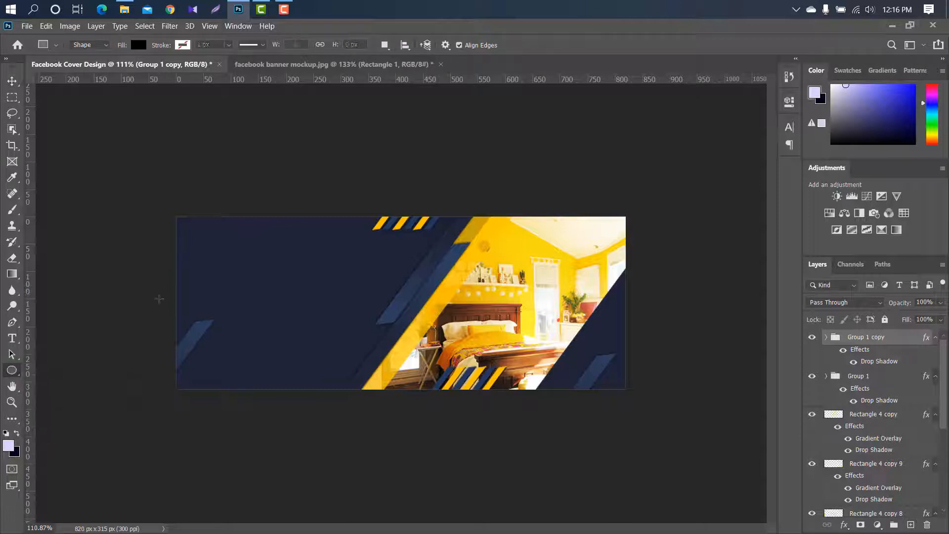
scroll(189, 197, "up", 6)
left_click_drag(396, 179, 404, 188)
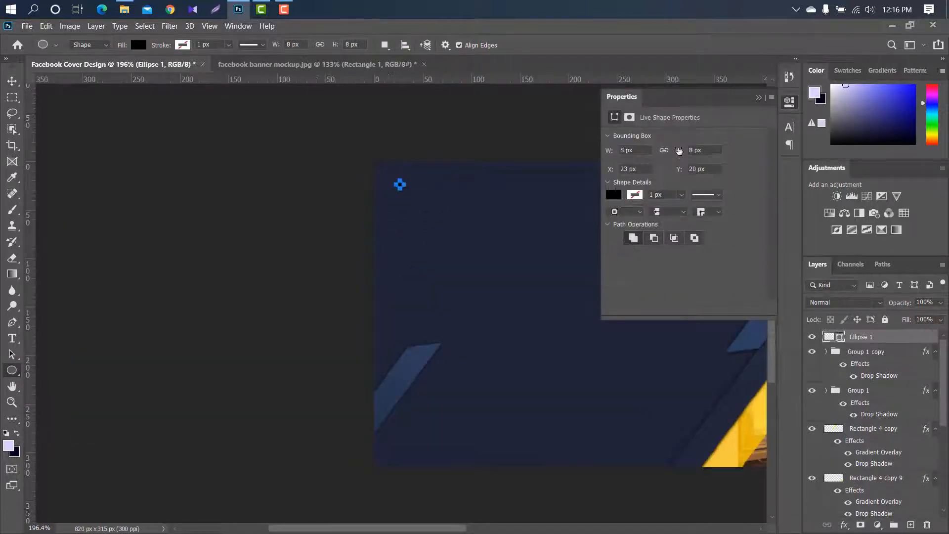
left_click(759, 98)
Step: Fill the small circle with the blue #2b3e5e sampled from the left-edge stripe
double_click(841, 337)
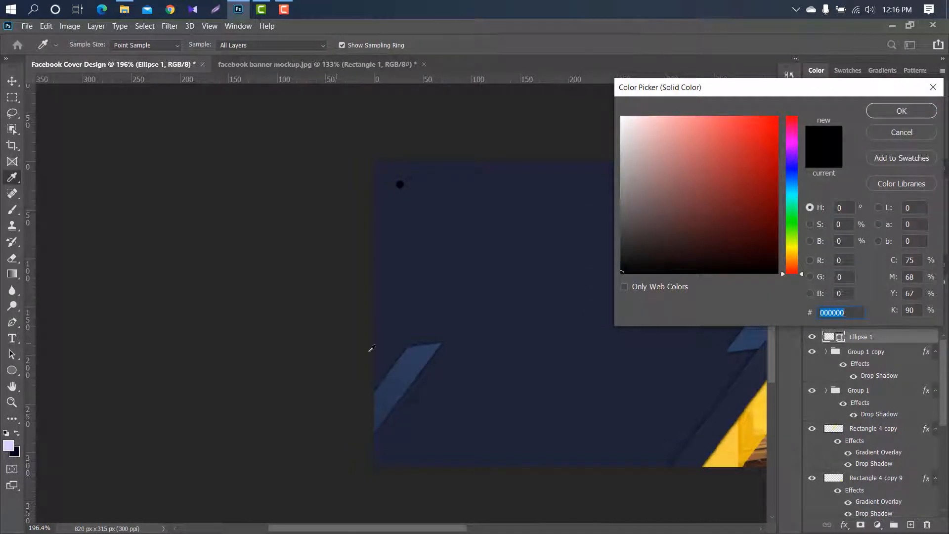
left_click(430, 344)
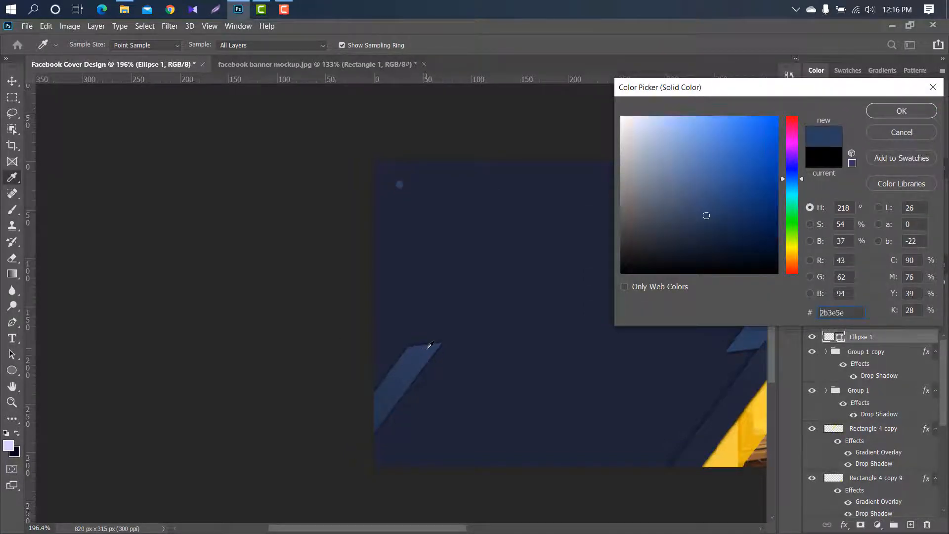
left_click(879, 110)
Step: Duplicate the small blue circle downward to make a vertical column of five dots
key("v")
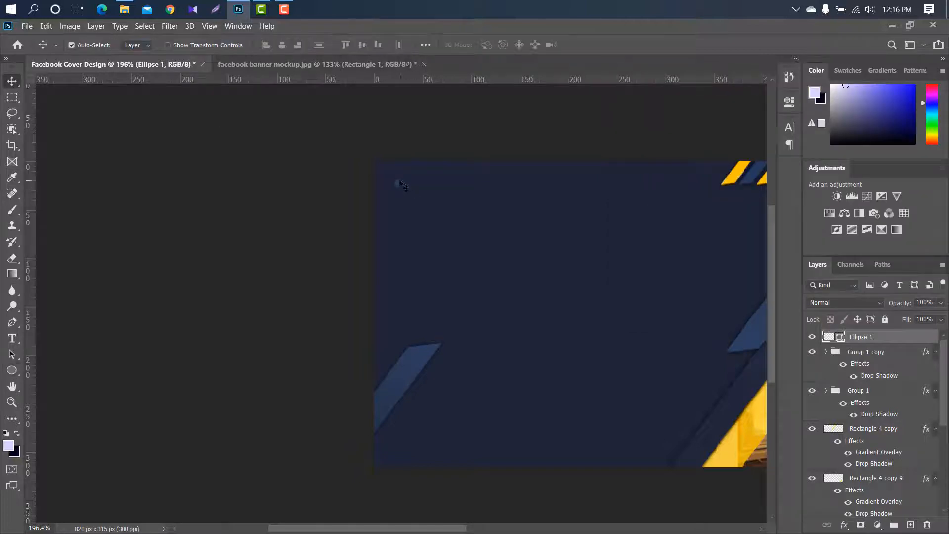
scroll(401, 184, "up", 3)
left_click_drag(401, 188, 401, 317)
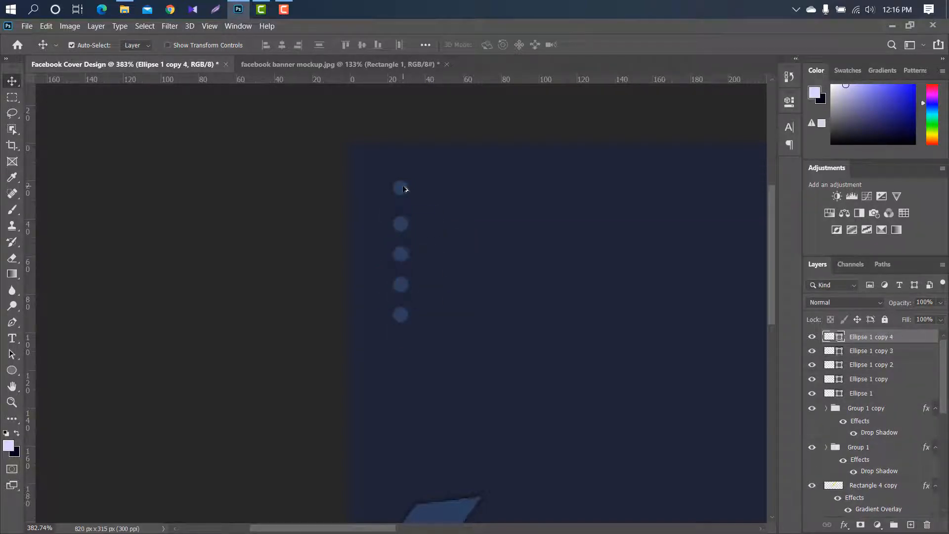
Step: Duplicate the blue dots sideways to form a second column of five dots beside the first
left_click(403, 188)
left_click_drag(403, 188, 429, 284)
left_click_drag(429, 284, 428, 314)
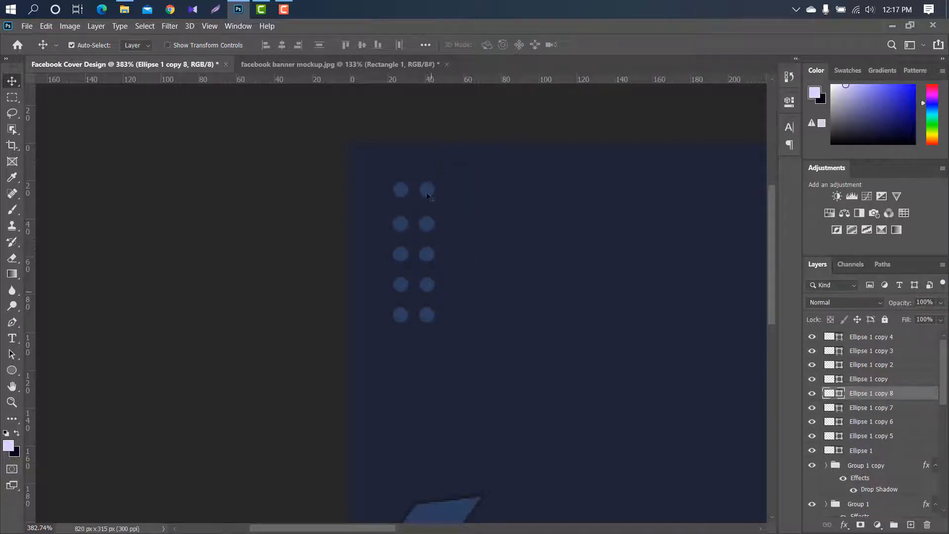
Step: Group all ten Ellipse 1 dot layers into one layer group
scroll(415, 153, "down", 3)
scroll(337, 144, "down", 3)
left_click(905, 341)
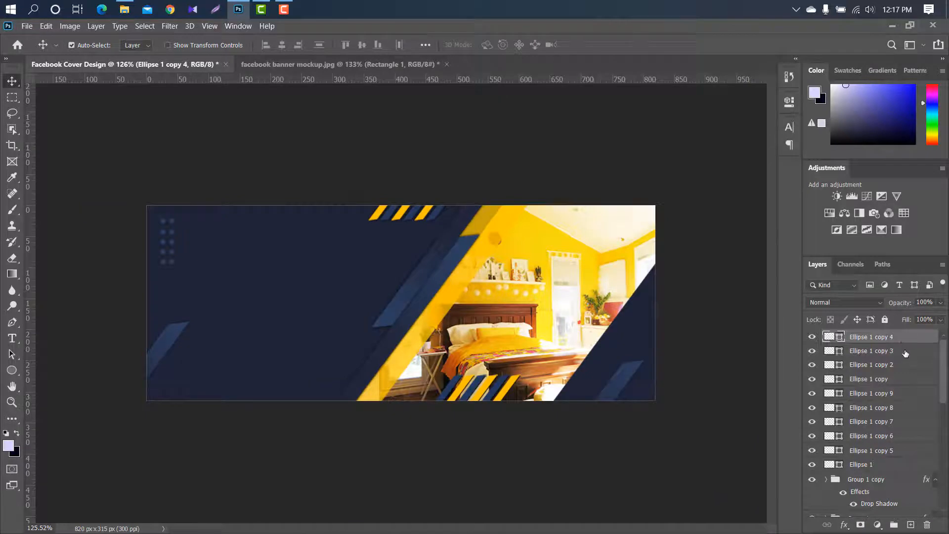
left_click(905, 351, "shift")
left_click(905, 365, "shift")
left_click(905, 380, "shift")
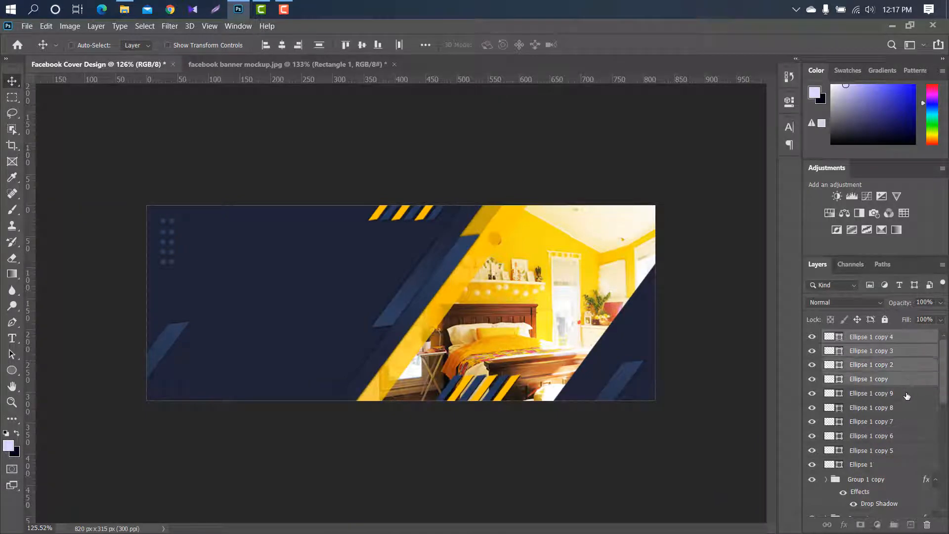
left_click(905, 393, "shift")
left_click(903, 408, "shift")
left_click(903, 422, "shift")
left_click(902, 451, "shift")
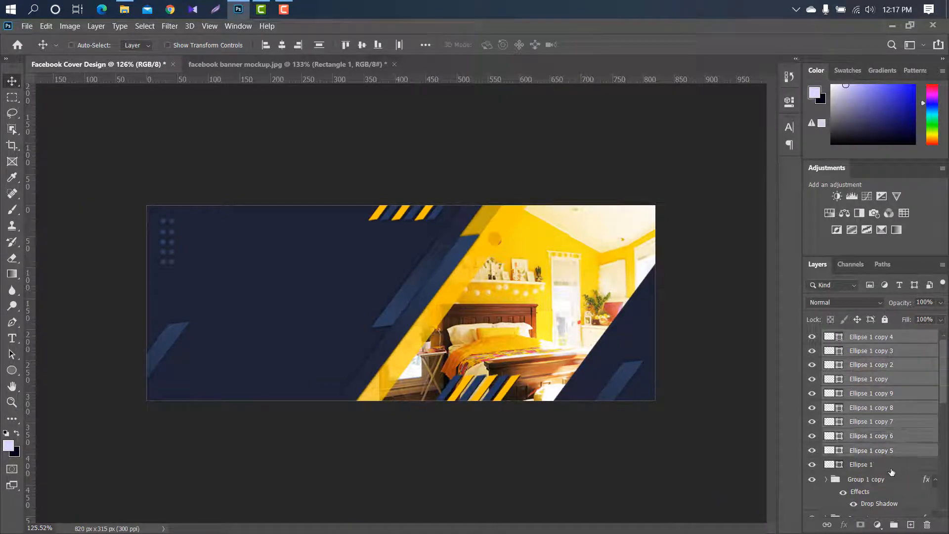
left_click(902, 464, "shift")
left_click(894, 525)
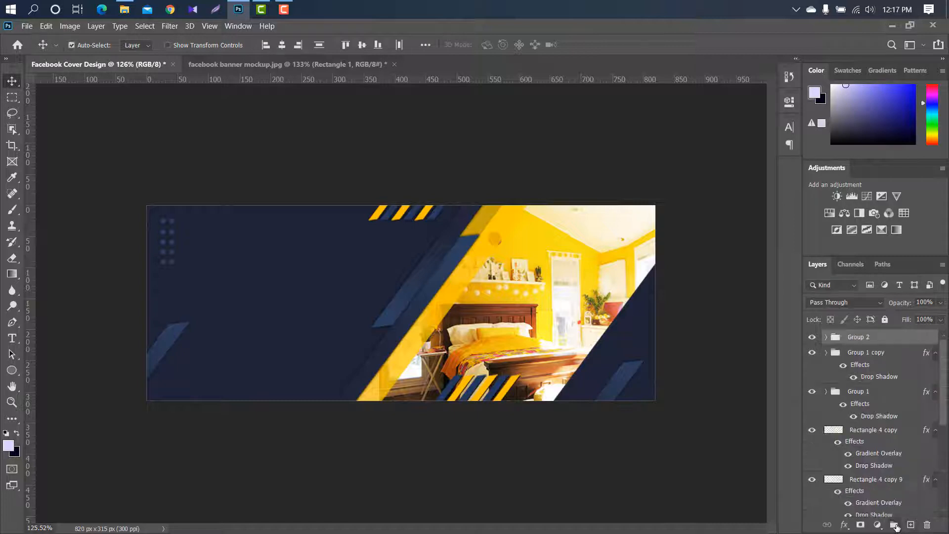
Step: Scale the dot group to about 87% and nudge it closer to the banner's upper left corner
key("ctrl+t")
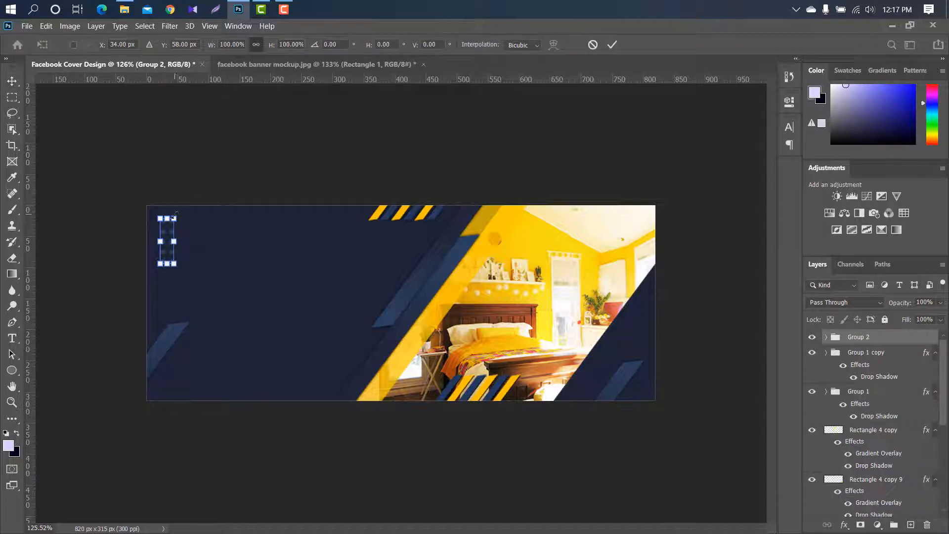
left_click_drag(175, 215, 173, 221)
left_click_drag(165, 241, 163, 237)
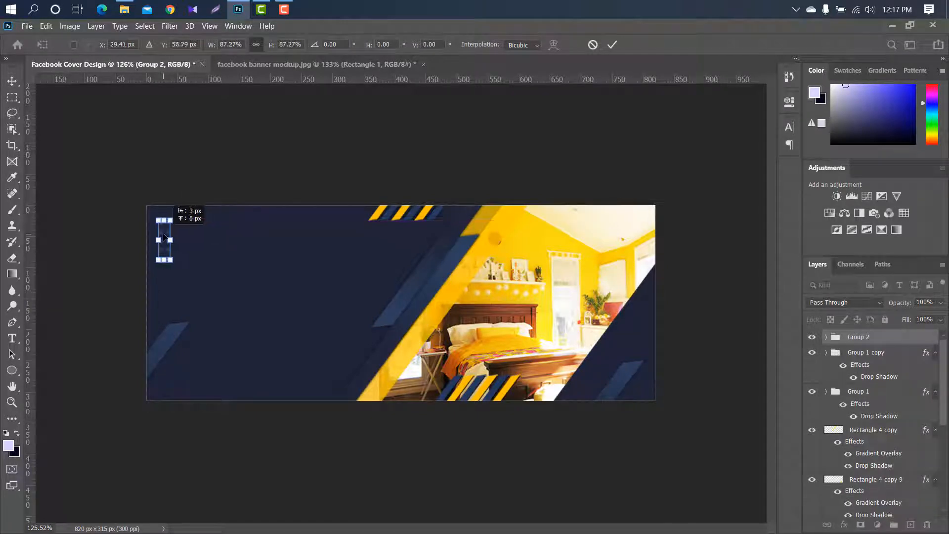
left_click(611, 44)
Step: Duplicate the dot group, rotate the copy 90 degrees and place it on the navy triangle at the banner's lower right
left_click_drag(905, 342, 910, 526)
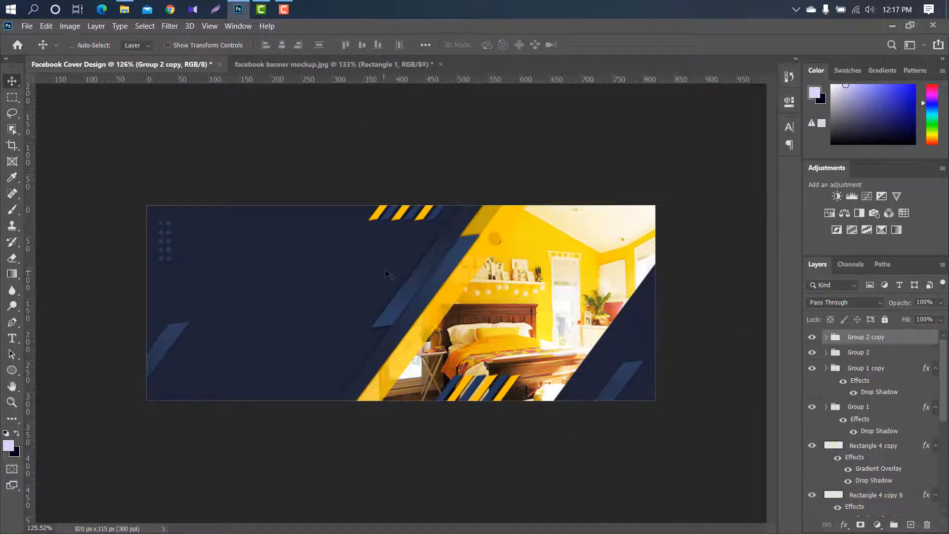
key("ctrl+t")
left_click_drag(175, 212, 190, 222)
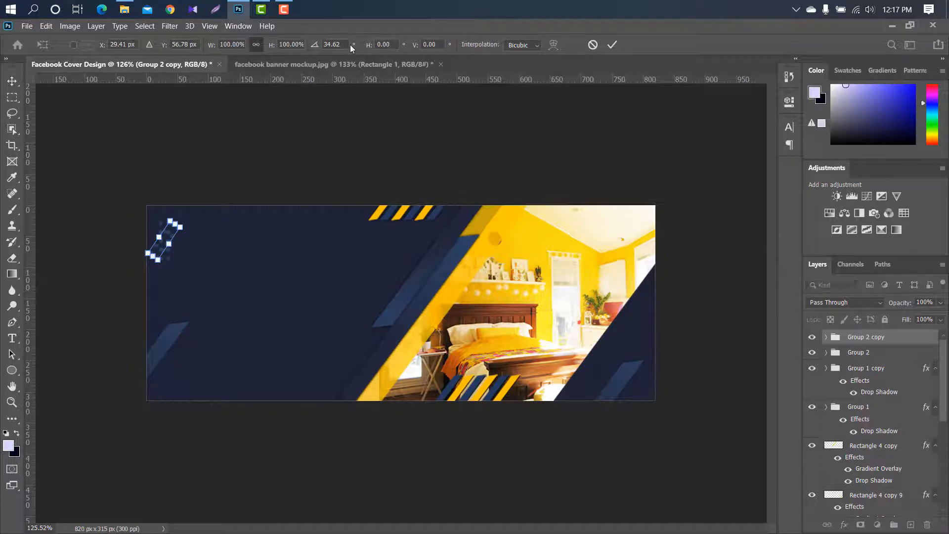
double_click(332, 45)
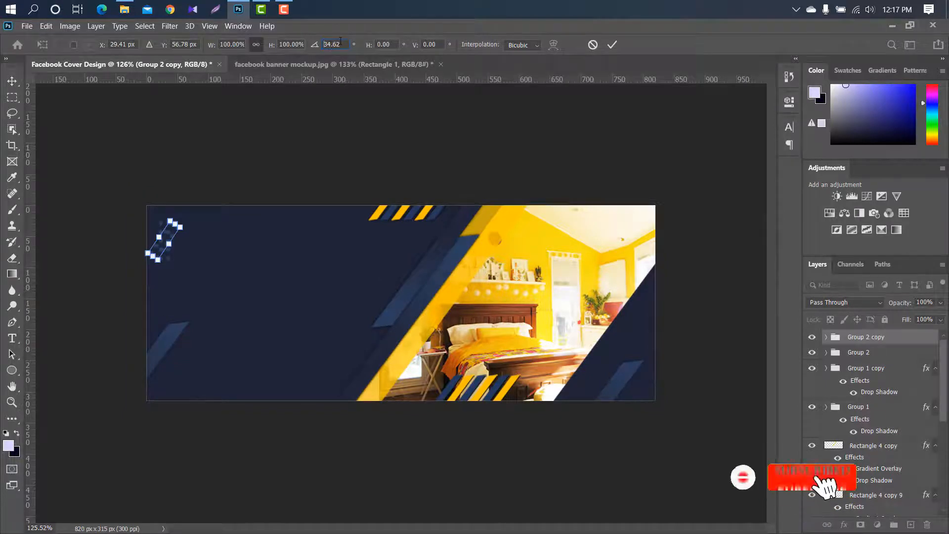
left_click_drag(330, 44, 322, 46)
type("90")
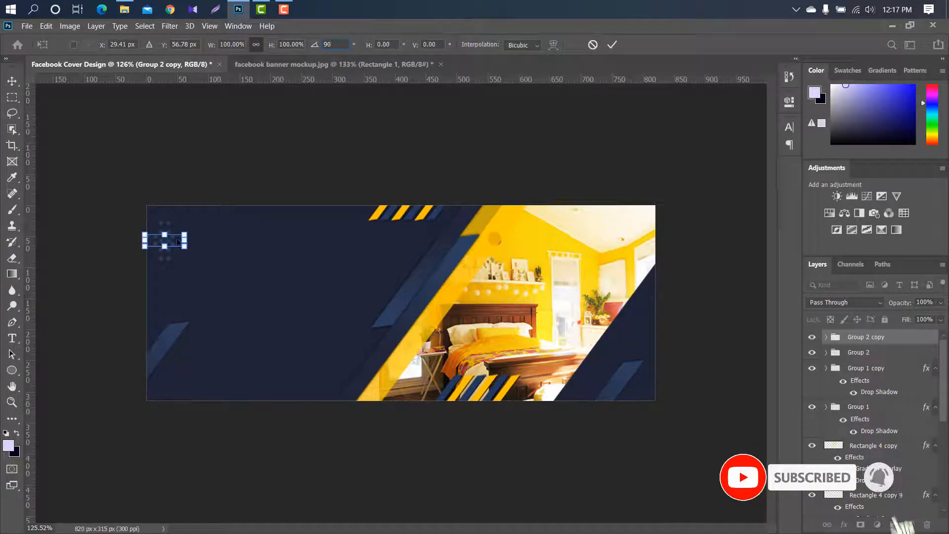
left_click_drag(176, 241, 645, 346)
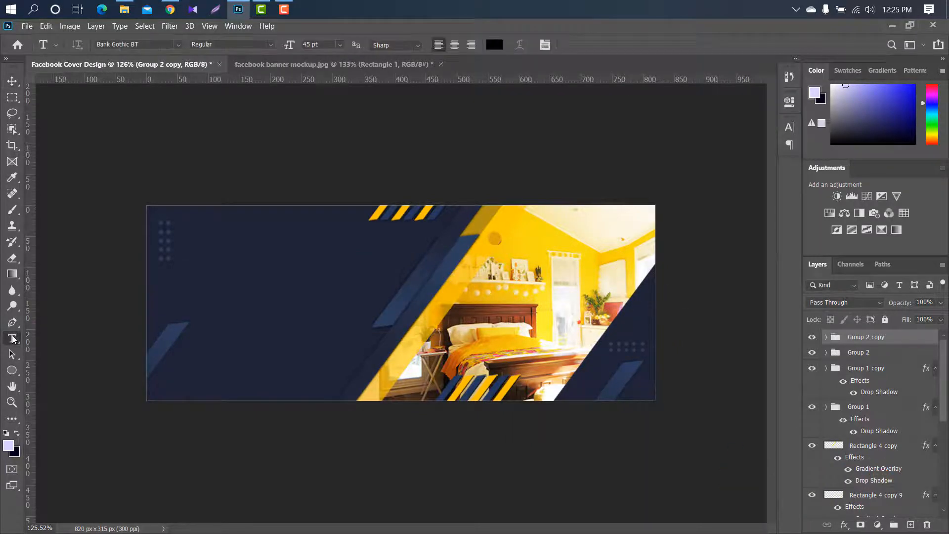
Step: Add the 9 pt text "NEW FURNITURE" in the upper part of the banner's navy area
left_click(213, 242)
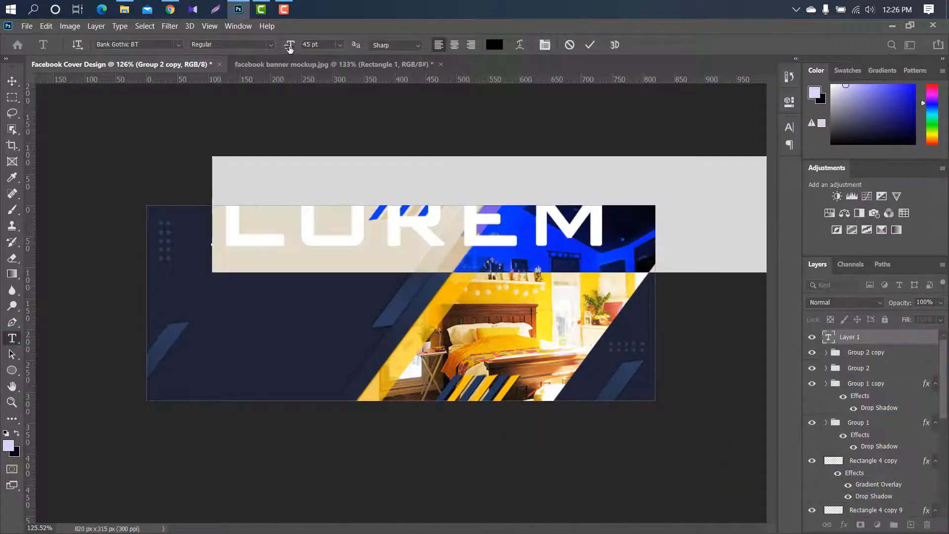
left_click_drag(289, 44, 267, 50)
key("BackSpace")
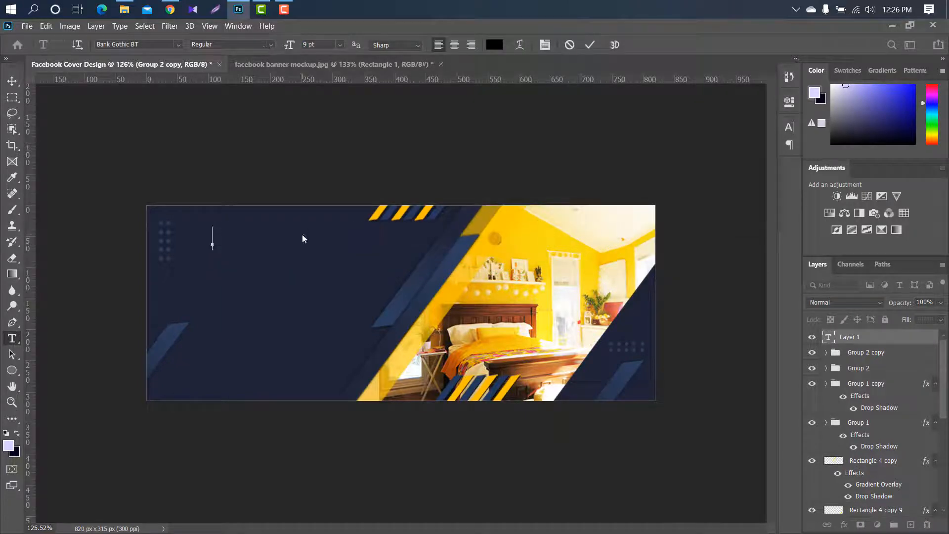
type("NEW FURNITURE")
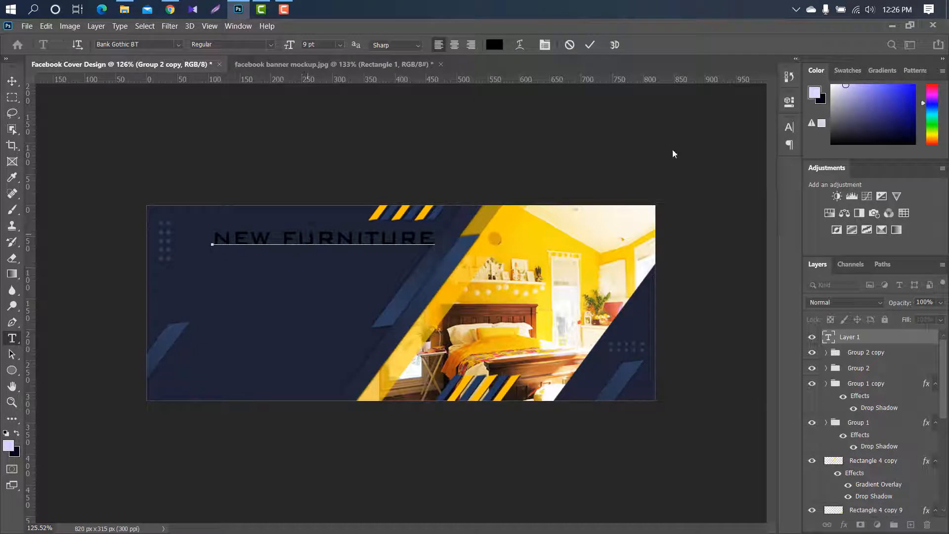
left_click(591, 45)
Step: Set the NEW FURNITURE text color to yellow #ffc100
left_click(792, 125)
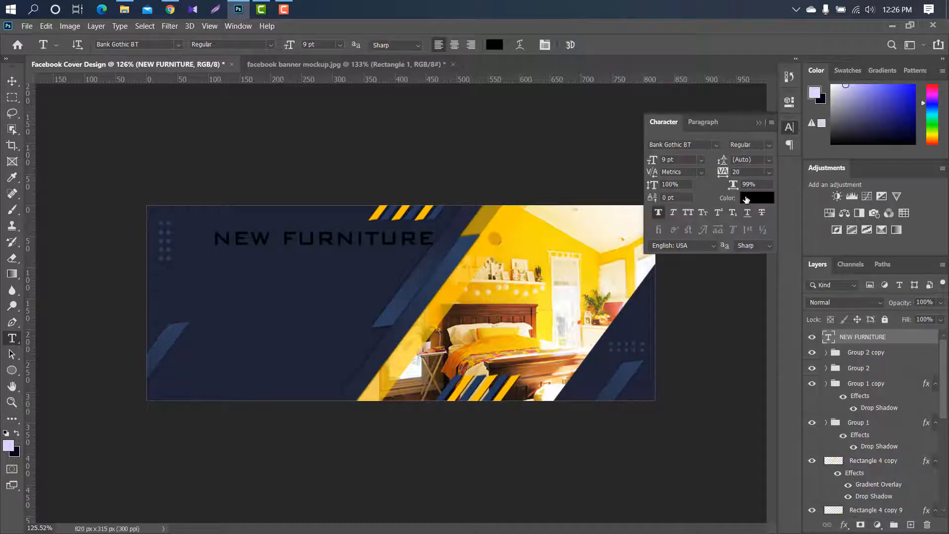
left_click(748, 201)
type("ffc614")
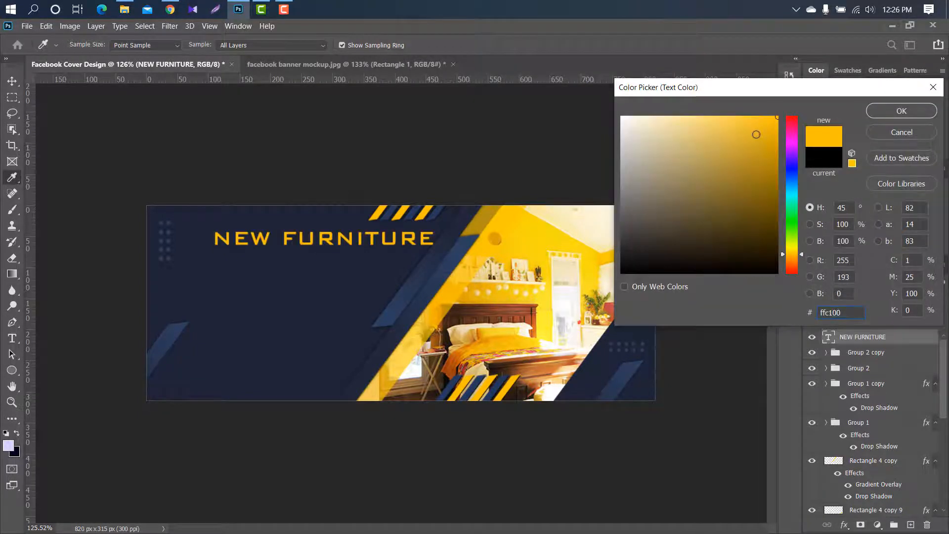
left_click(882, 114)
Step: Set the NEW FURNITURE text in Arial, with faux bold off and faux italic on
left_click(716, 143)
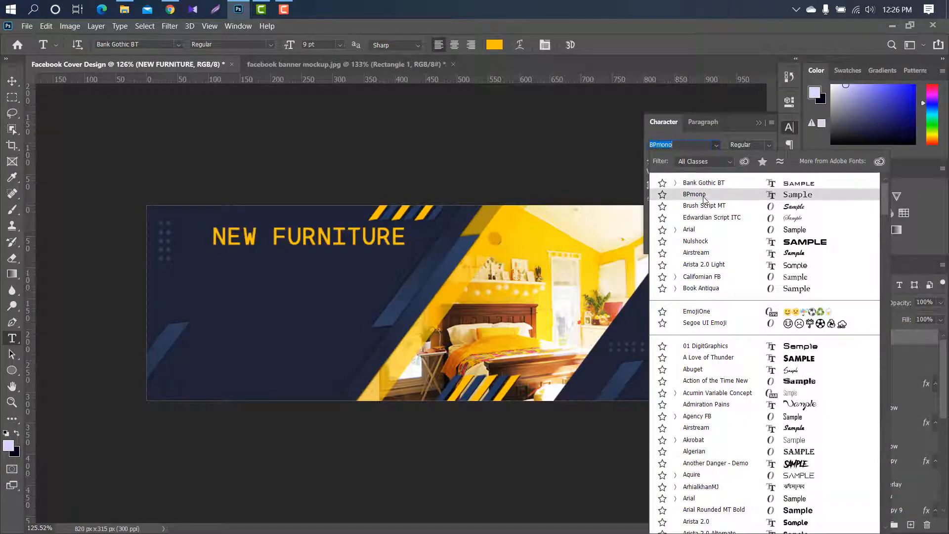
left_click(696, 498)
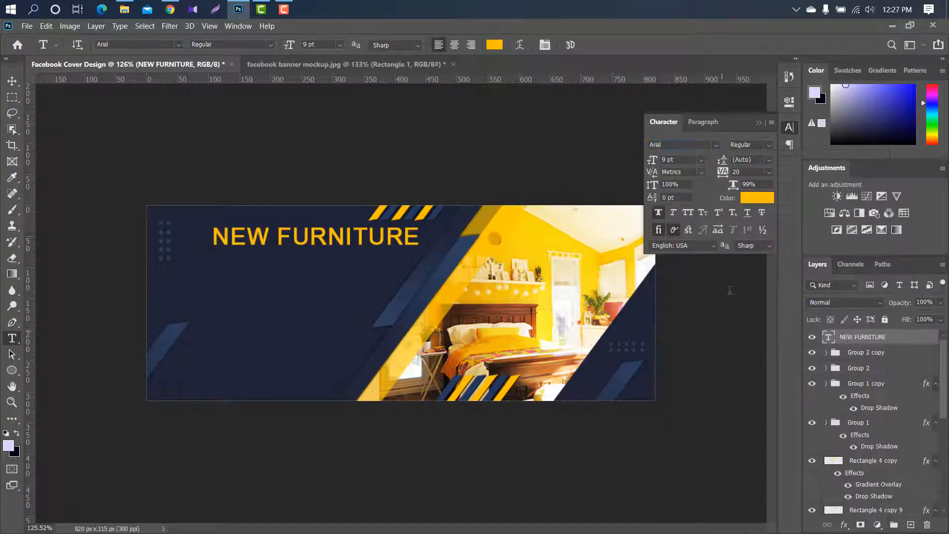
left_click(660, 214)
left_click(673, 214)
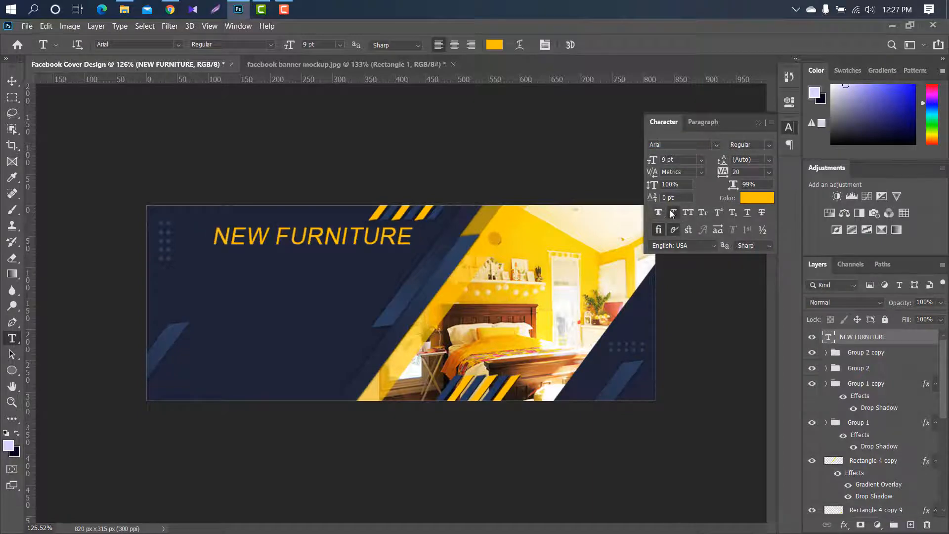
left_click(758, 123)
Step: Scale the NEW FURNITURE text down to about 4.72 pt and place it near the banner's top edge
key("ctrl+t")
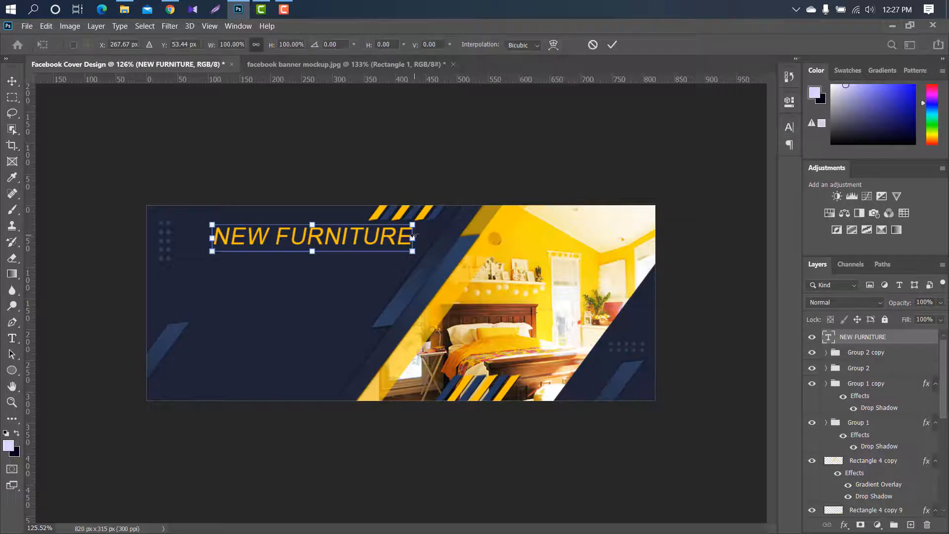
left_click_drag(414, 224, 331, 225)
left_click(612, 44)
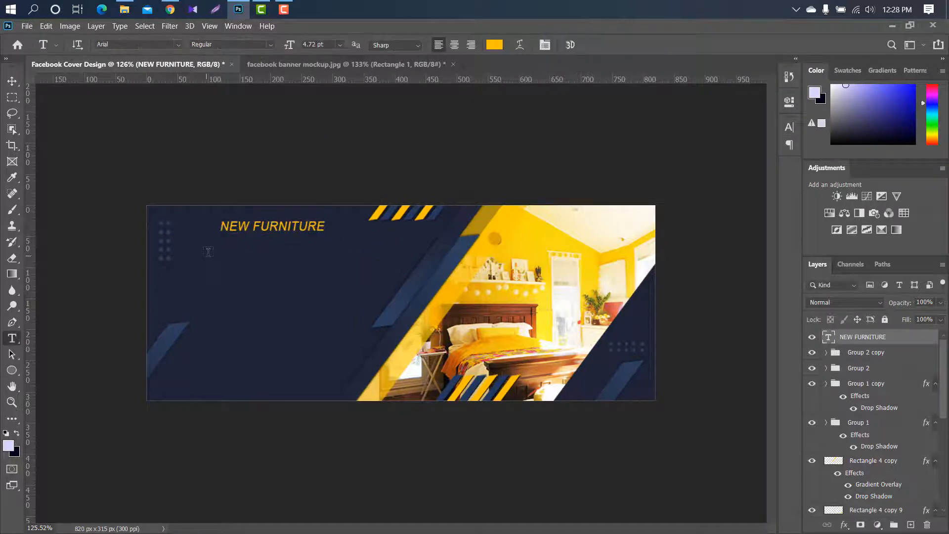
Step: Add the 9 pt text "ROOM DECORATION" on a separate layer just below NEW FURNITURE
left_click(201, 250)
type("R")
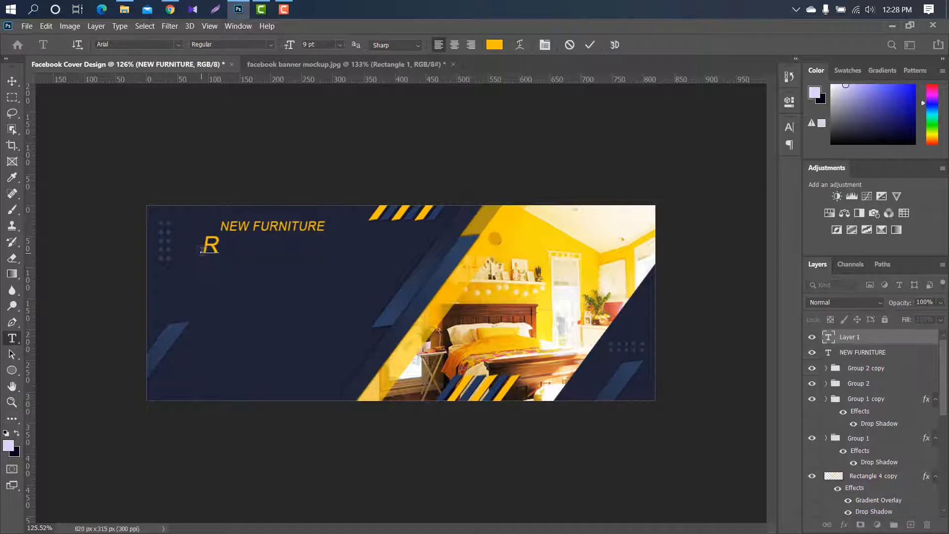
type("OOM DE")
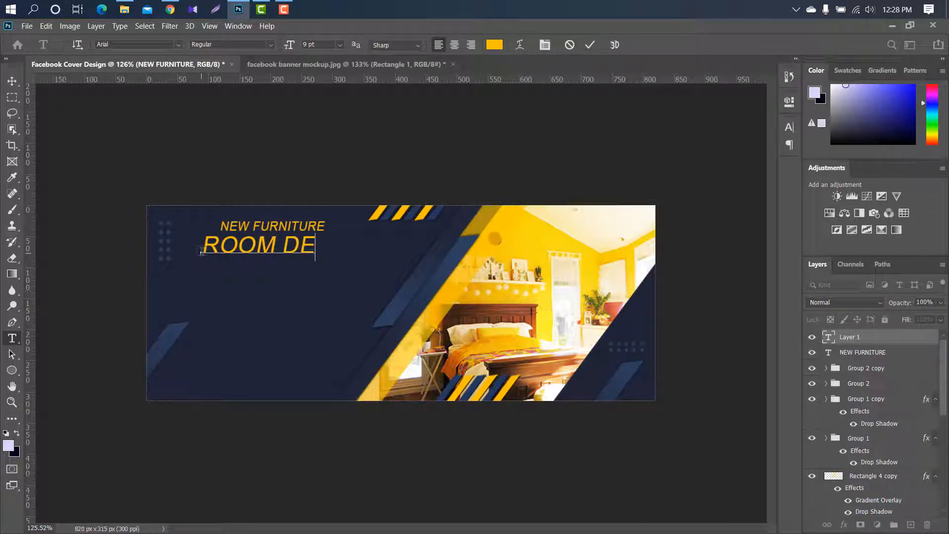
type("CORATION")
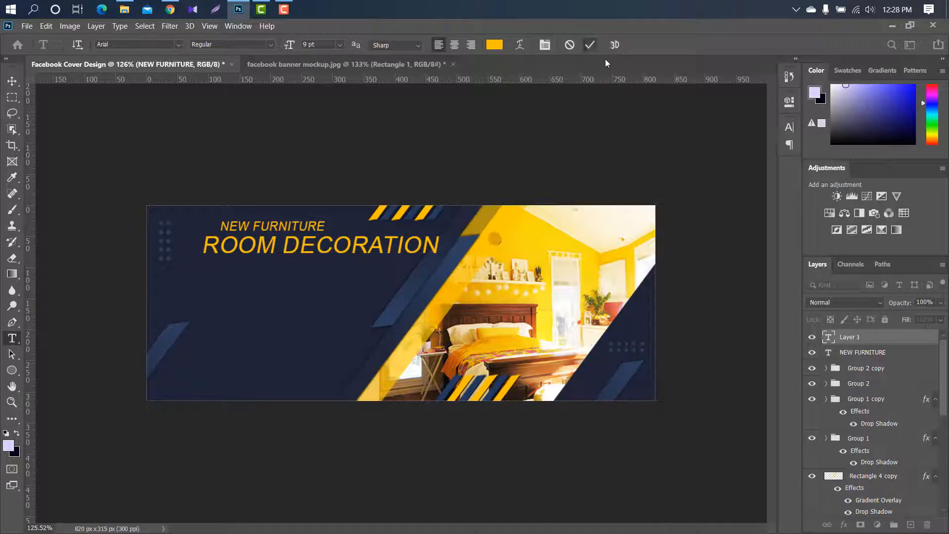
left_click(590, 44)
Step: Change the ROOM DECORATION text color to white
left_click(790, 127)
key("i")
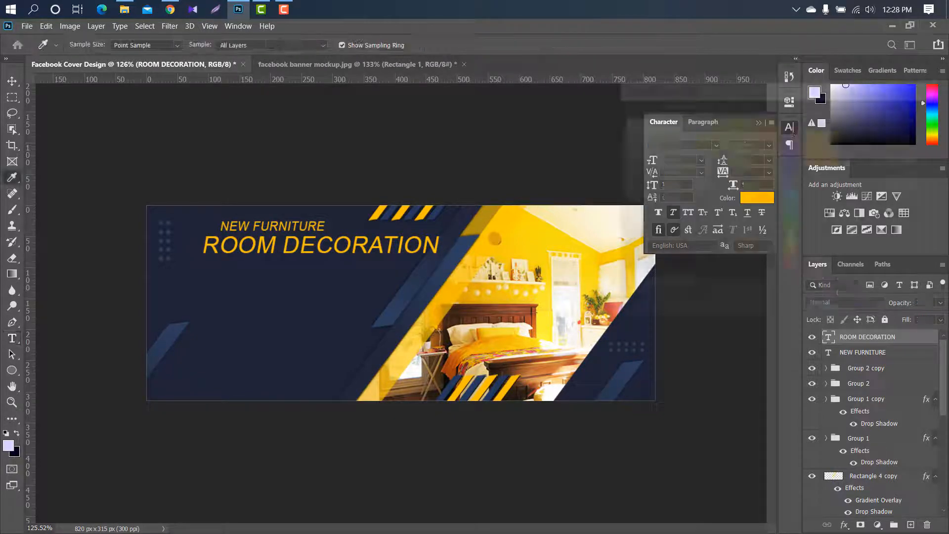
left_click_drag(630, 128, 619, 114)
left_click(891, 108)
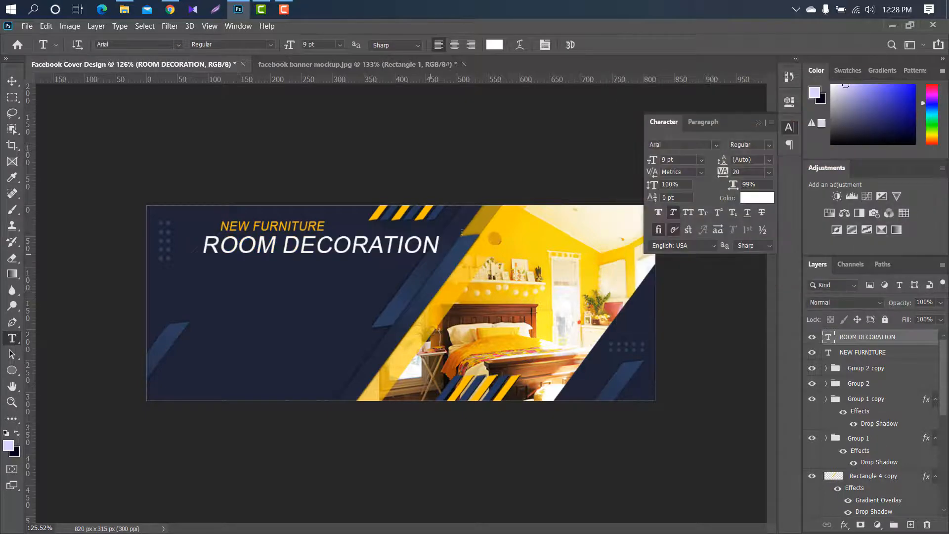
left_click(760, 123)
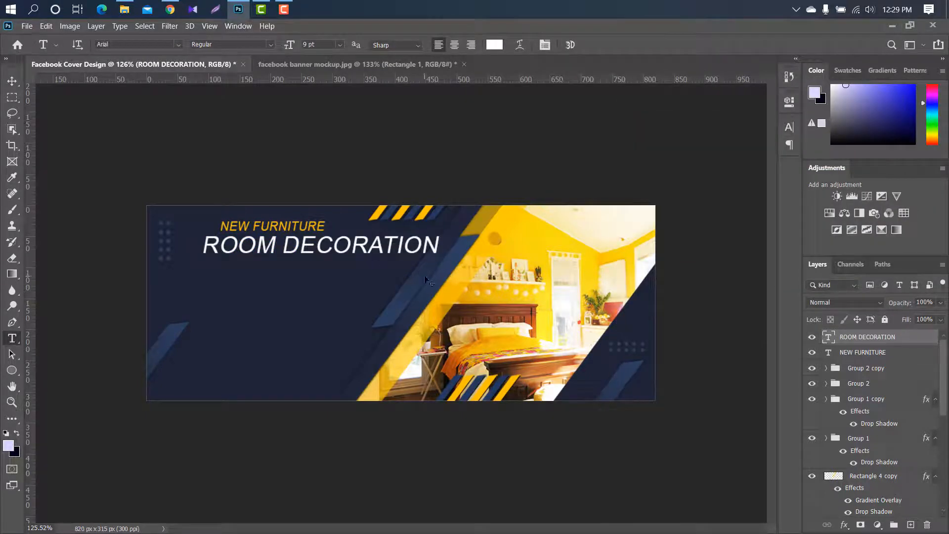
Step: Scale the ROOM DECORATION text down to about 5.69 pt and center it under NEW FURNITURE
key("ctrl+t")
left_click_drag(438, 246, 349, 244)
left_click(612, 44)
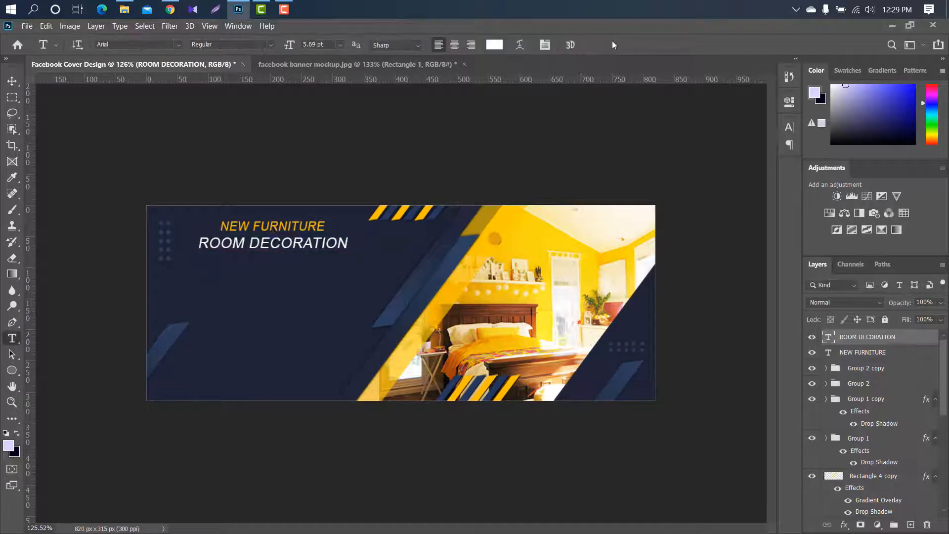
Step: Scale the two heading text layers together to about 88% and reposition them near the top of the navy area
left_click(902, 356, "shift")
key("ctrl+t")
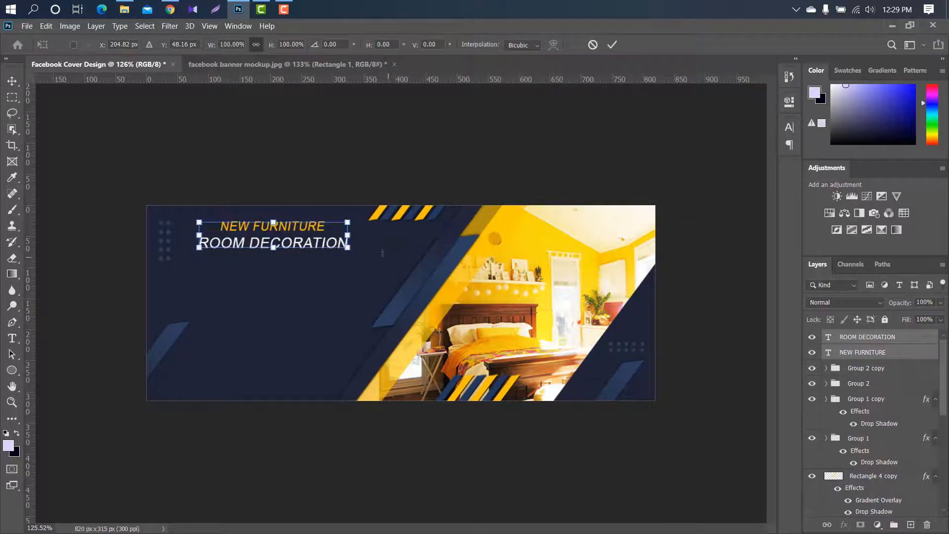
left_click_drag(349, 235, 313, 234)
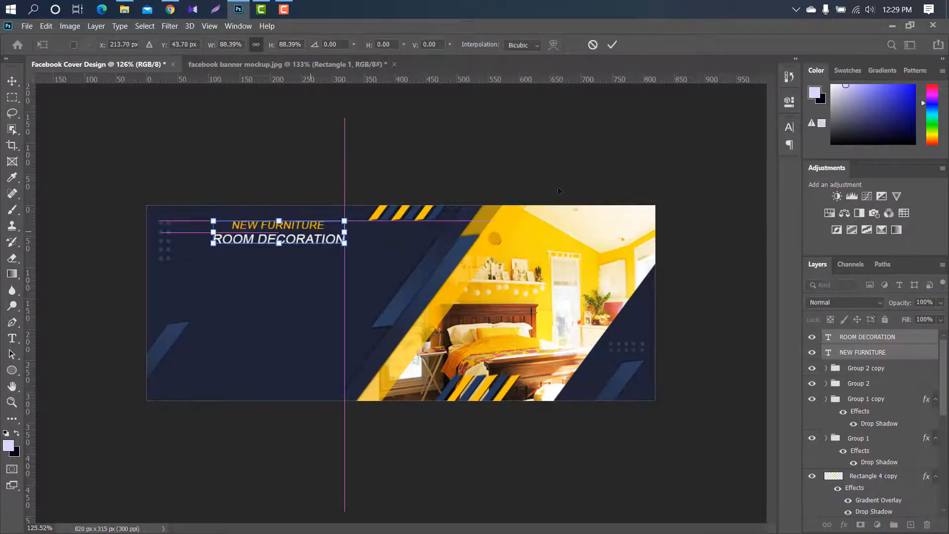
left_click(610, 47)
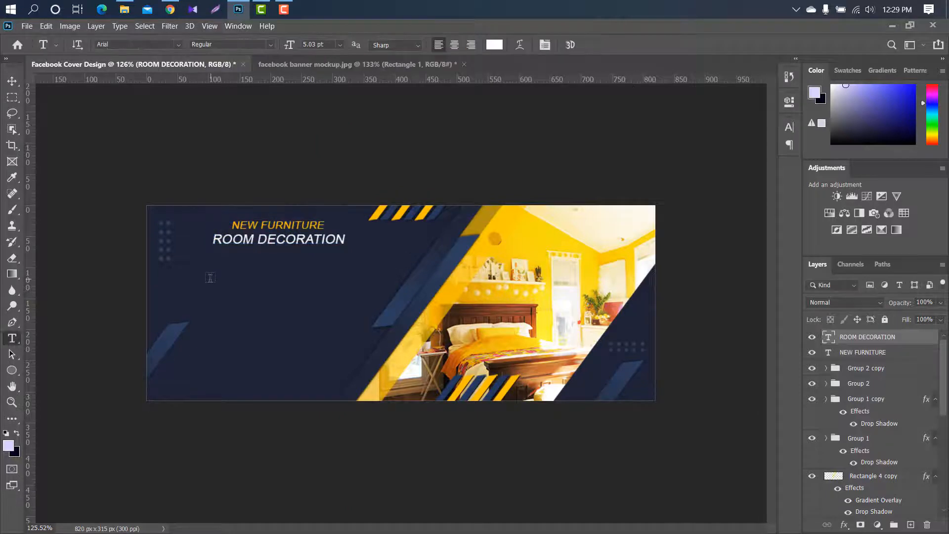
Step: Add the white text "SALE" below ROOM DECORATION and enlarge it to about 19.58 pt, roughly matching that line's width
left_click(210, 278)
type("SALE")
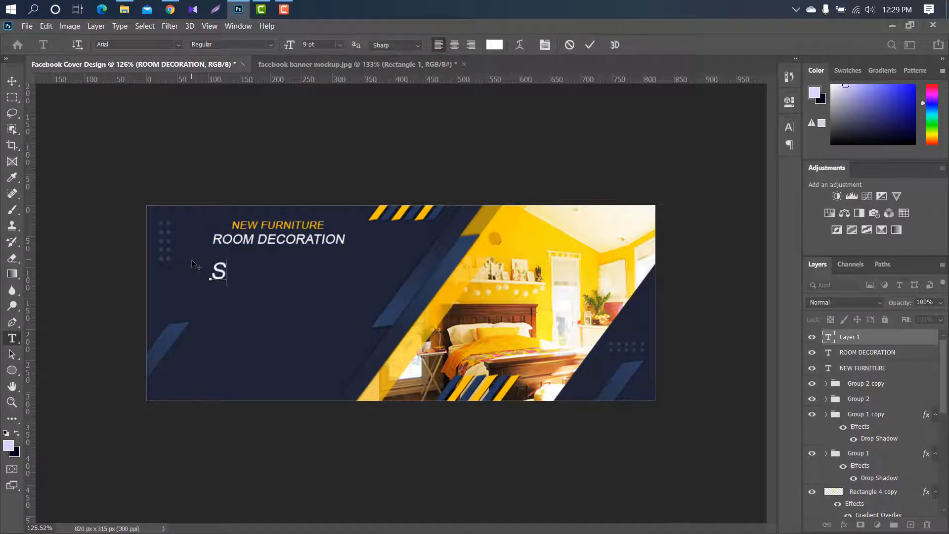
left_click(593, 44)
key("ctrl+t")
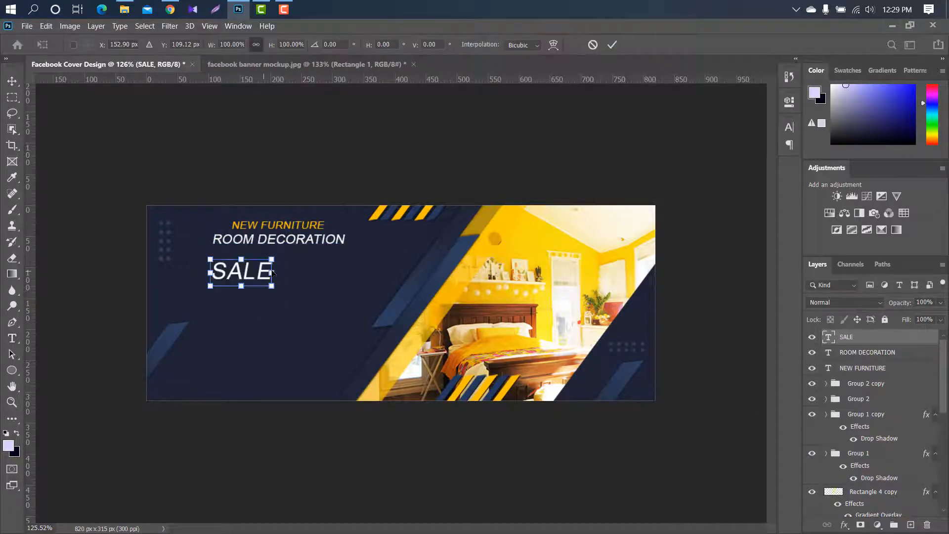
left_click_drag(272, 281, 345, 314)
left_click(612, 45)
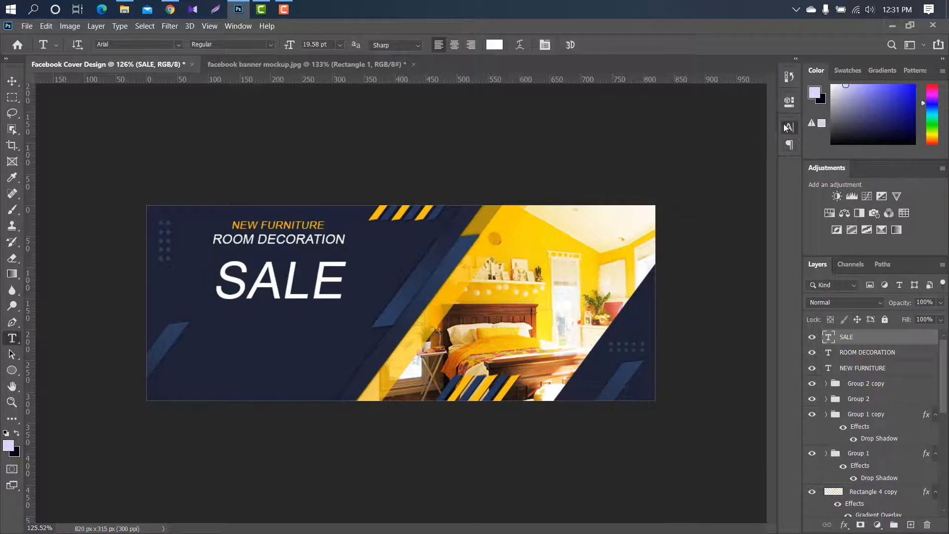
Step: Set the SALE text's font to Franklin Gothic Heavy and its tracking to 80
left_click(789, 127)
left_click(715, 146)
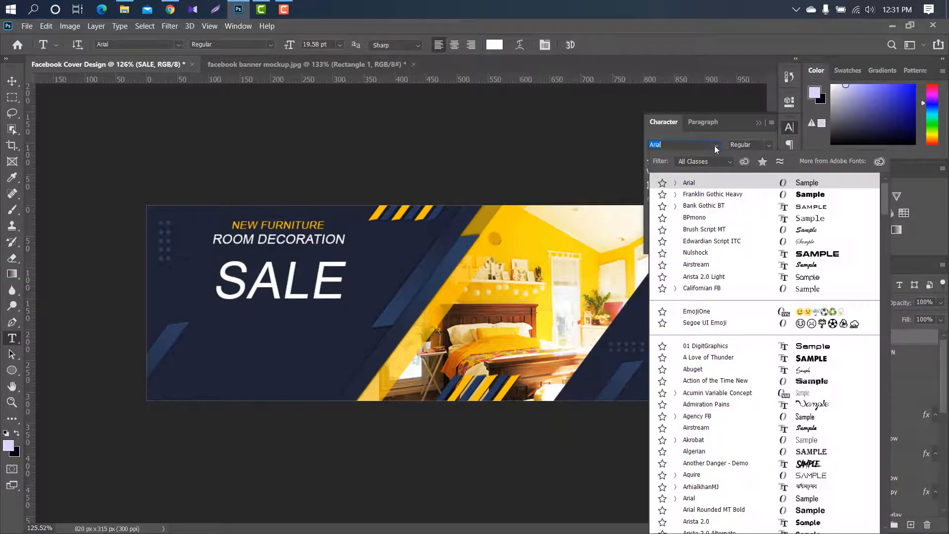
left_click(713, 194)
left_click_drag(722, 172, 756, 170)
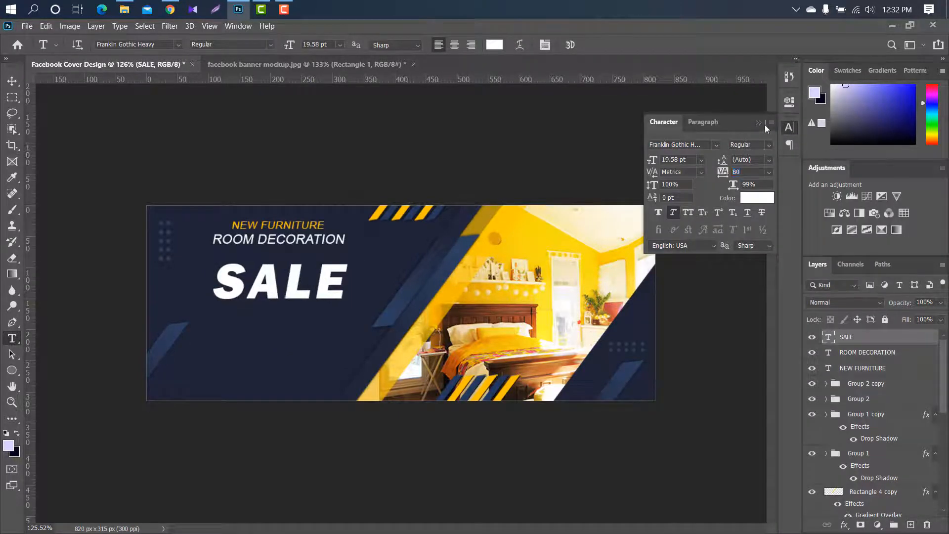
Step: Scale the SALE text up to about 124% and position it centered below ROOM DECORATION
left_click(759, 122)
key("ctrl+t")
left_click_drag(348, 284, 363, 299)
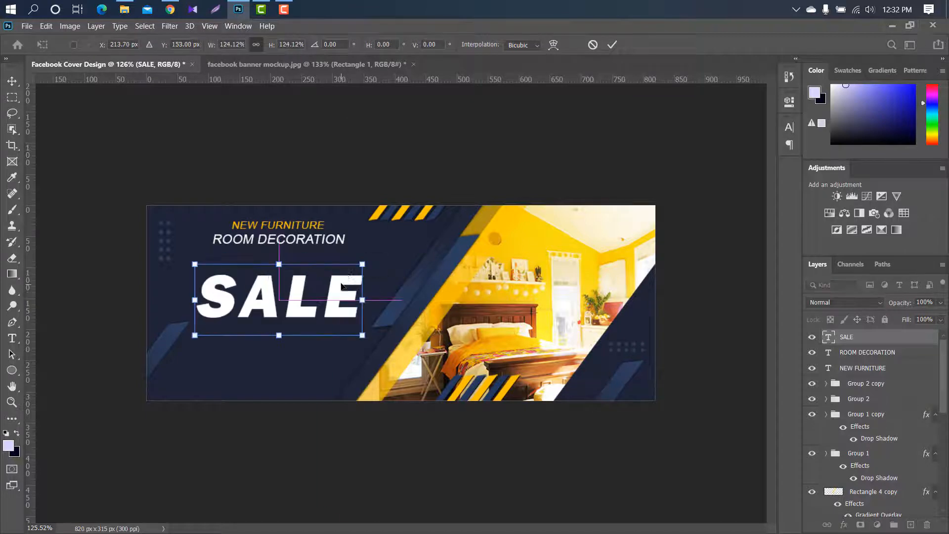
key("Return")
Step: Duplicate the SALE text layer, place the copy beneath the original and give it a #ffc100 Color Overlay
left_click_drag(902, 342, 911, 525)
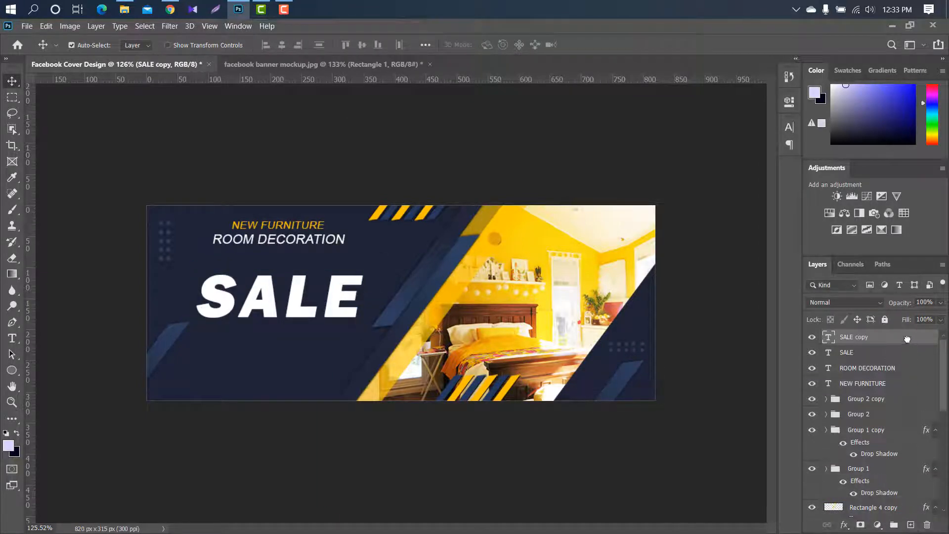
key("h")
double_click(907, 339)
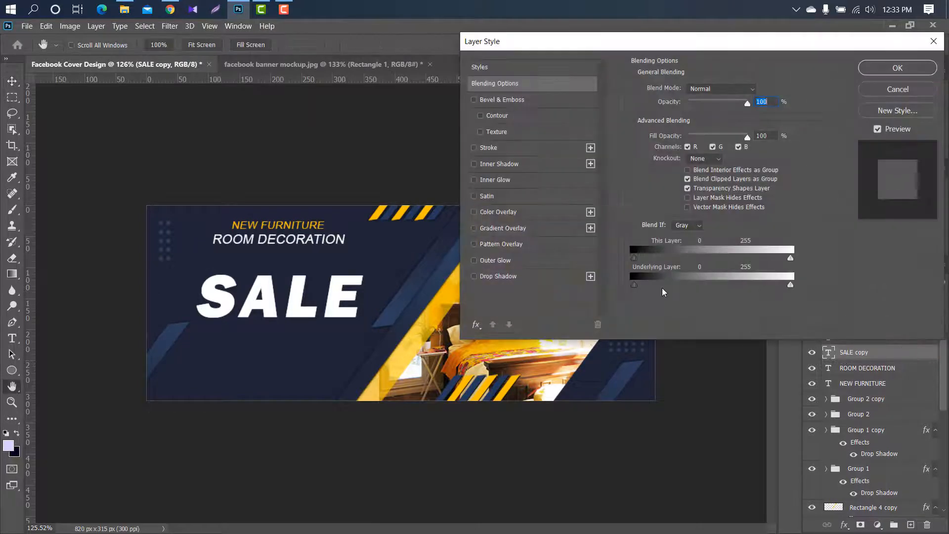
left_click(545, 212)
left_click(759, 93)
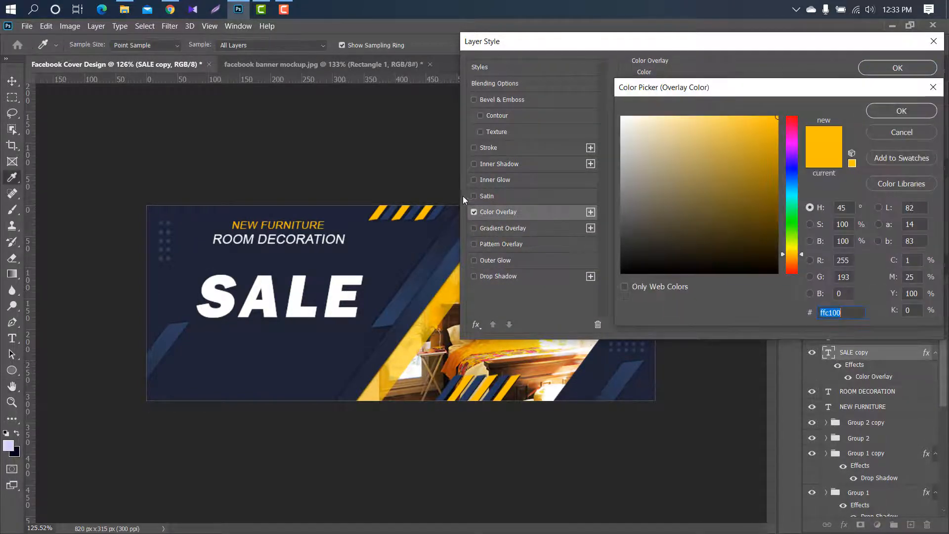
left_click(901, 111)
left_click(897, 67)
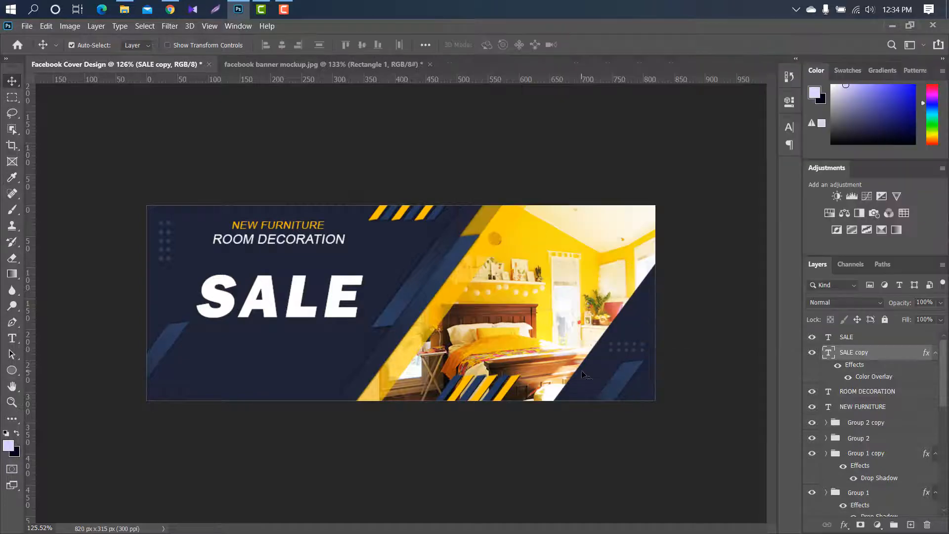
Step: Nudge the yellow SALE copy slightly down and right to form an offset shadow behind the white text
key("Down")
key("Down")
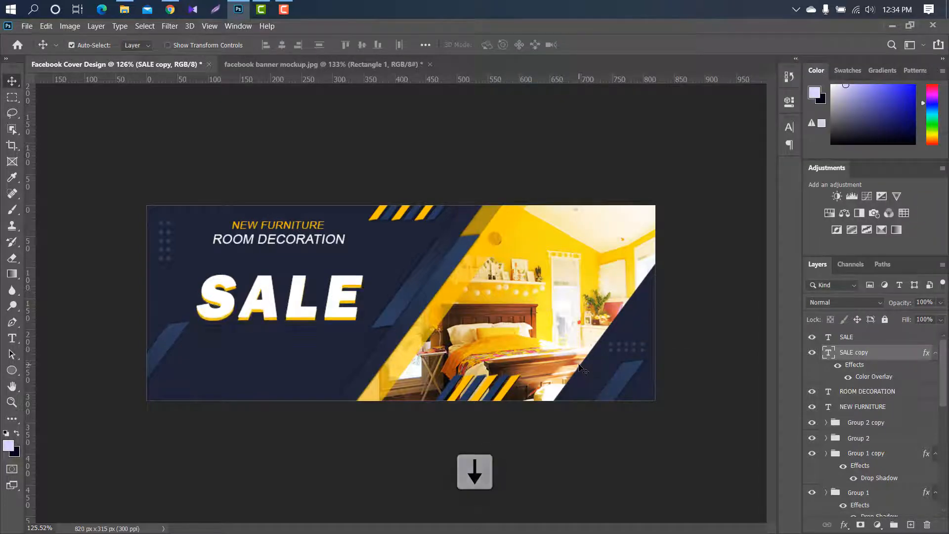
key("Right")
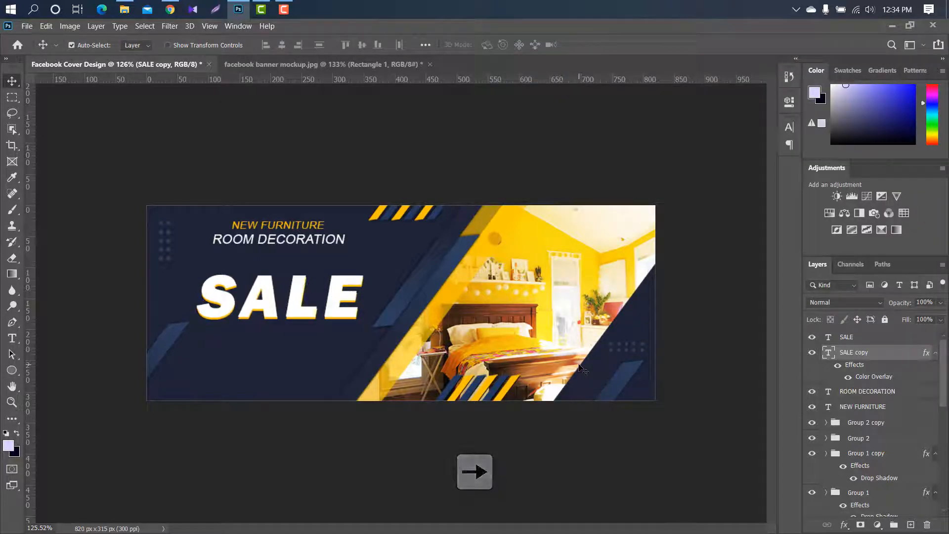
Step: Move both SALE layers together slightly up and left to center them under the heading lines
left_click(889, 340, "shift")
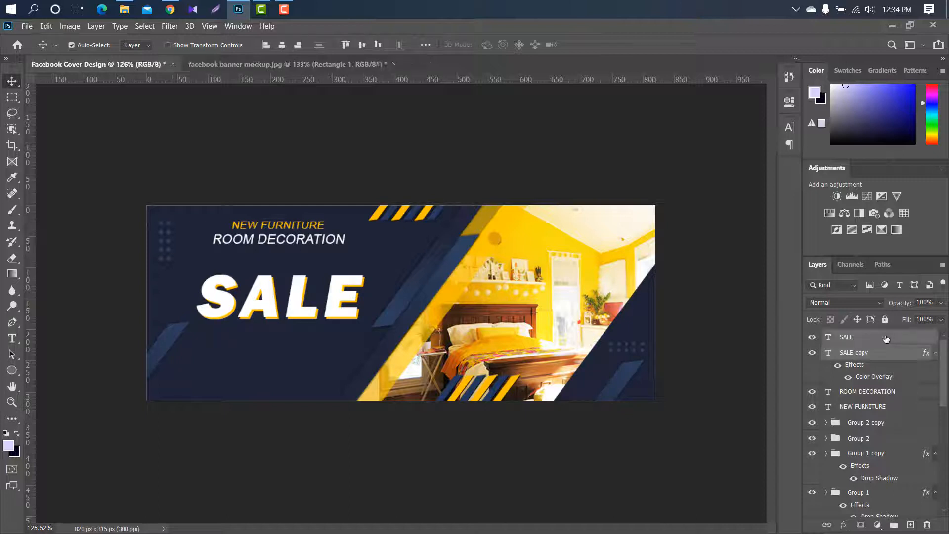
key("ctrl+t")
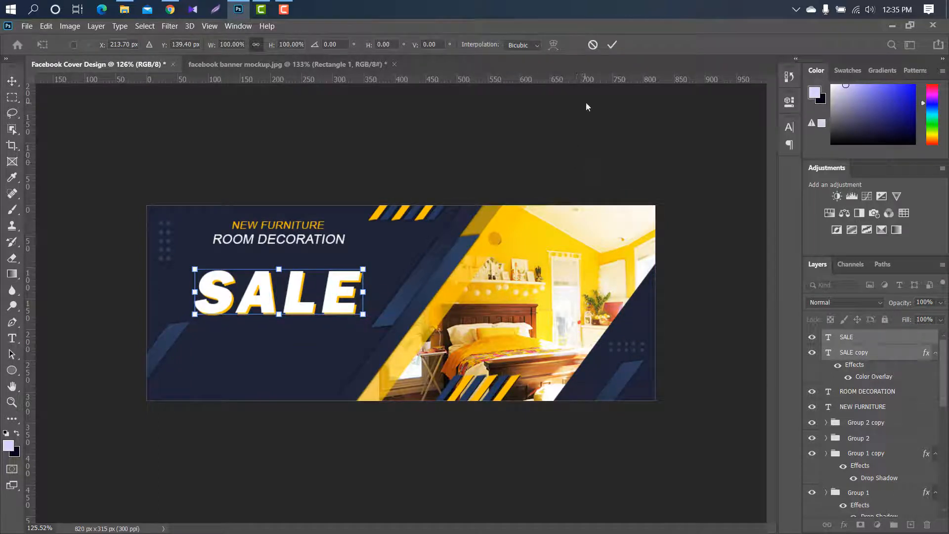
left_click(612, 44)
Step: Duplicate the ROOM DECORATION text and move the copy just below SALE
left_click_drag(868, 391, 910, 523)
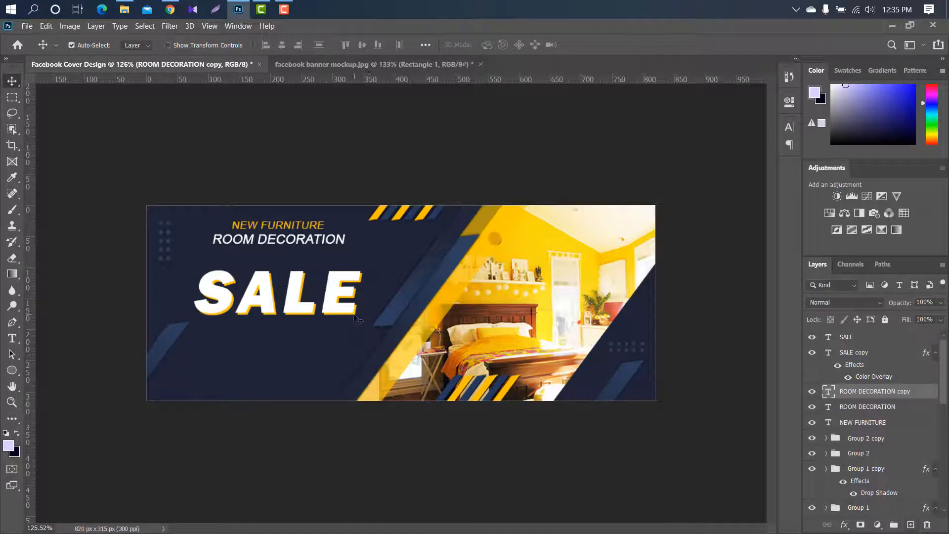
key("ctrl")
key("ctrl+t")
left_click_drag(313, 240, 316, 336)
left_click(613, 45)
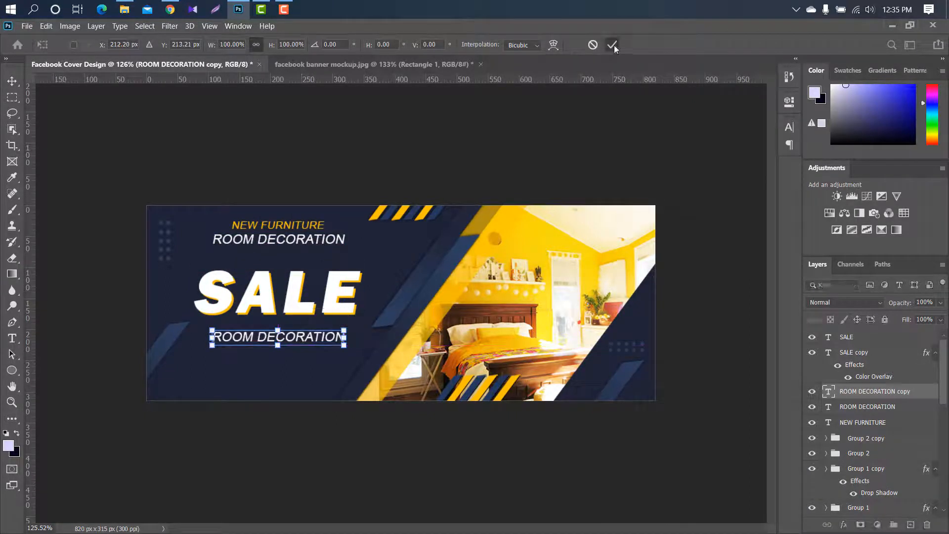
Step: Replace the copied text below SALE with "ONLY THIS WEEK"
double_click(829, 393)
key("BackSpace")
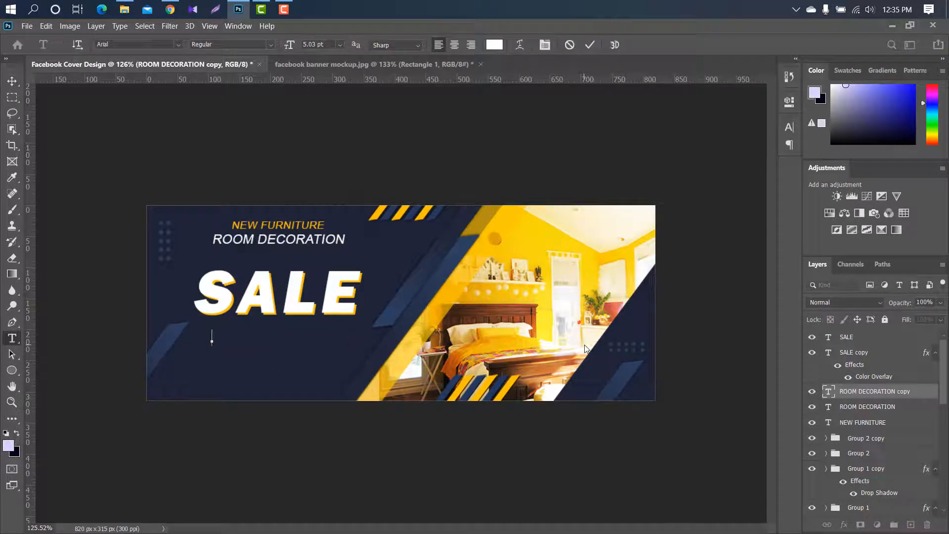
type("ONLY THIS WEEK")
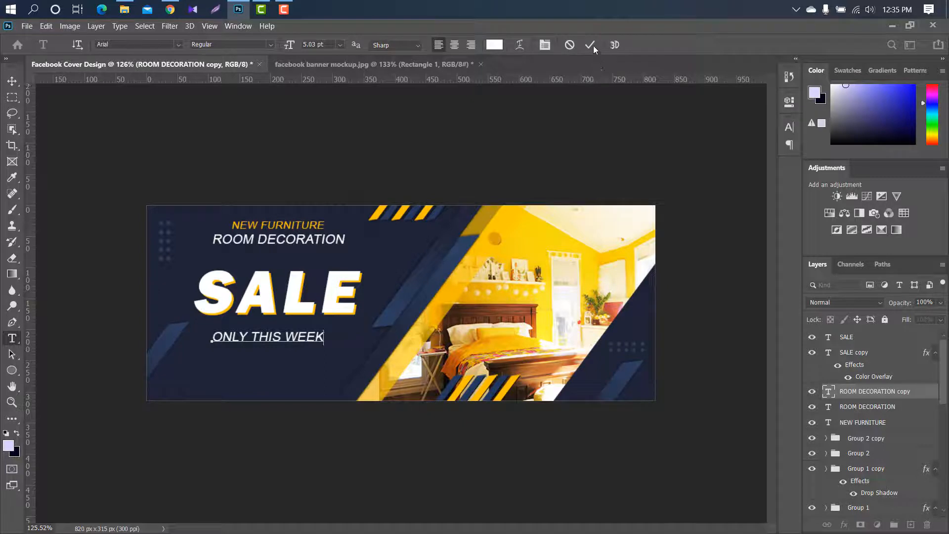
left_click(591, 45)
Step: Scale ONLY THIS WEEK down to about 3.01 pt, make it bold and center it under SALE
key("ctrl+t")
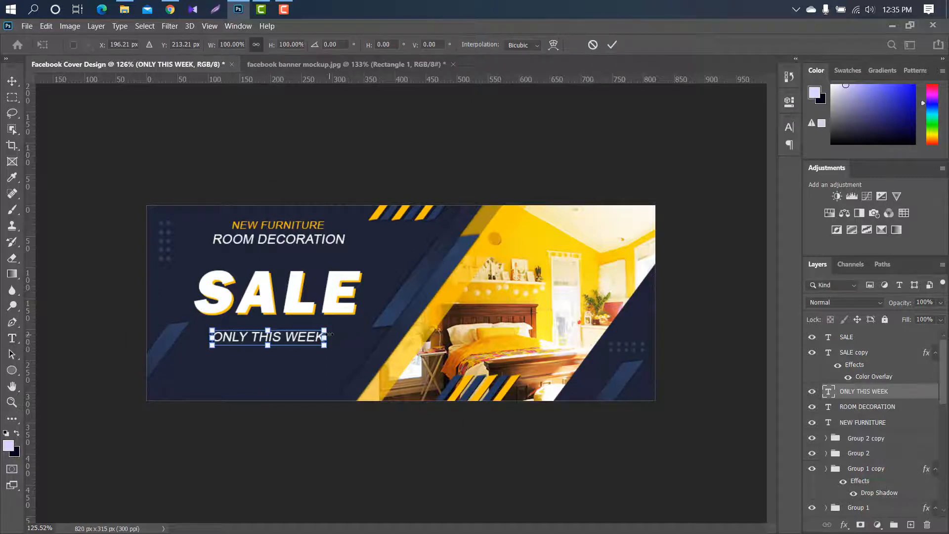
left_click_drag(326, 337, 294, 334)
left_click(612, 45)
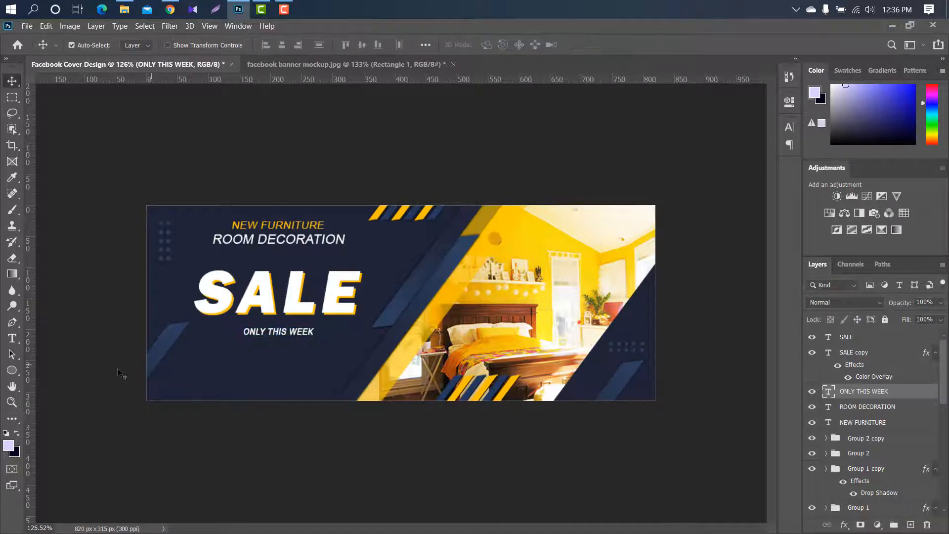
Step: Draw a rectangle about 101 × 25 px below ONLY THIS WEEK and round its corners to 12.5 px
right_click(12, 370)
left_click(54, 369)
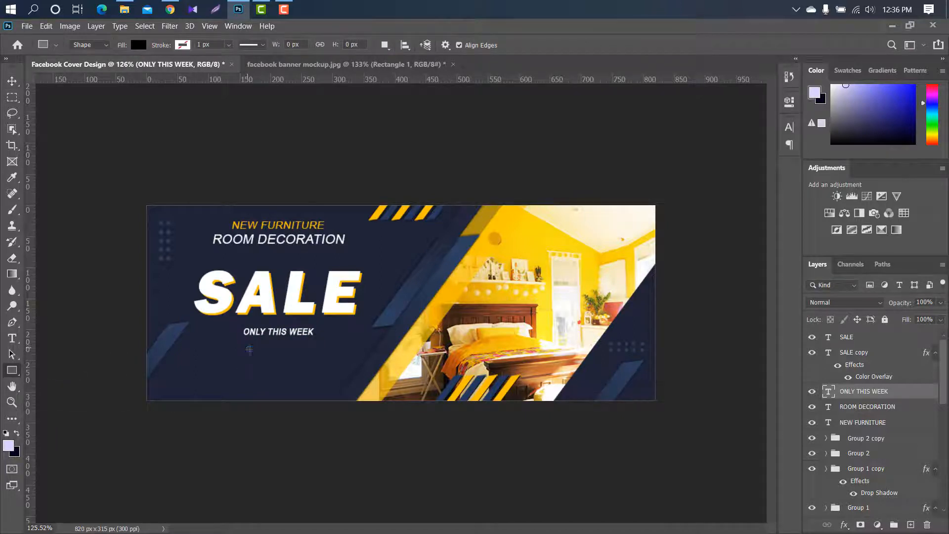
left_click_drag(247, 347, 310, 362)
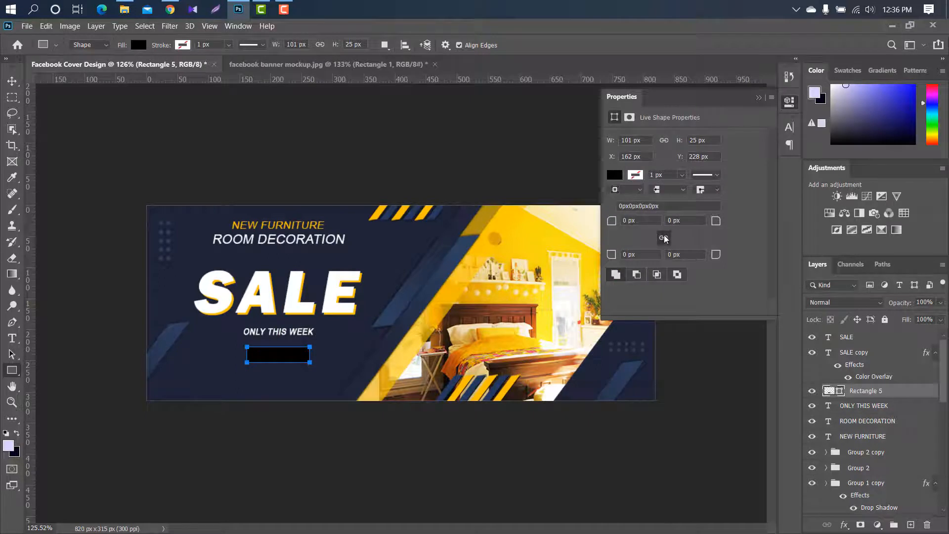
left_click_drag(610, 221, 727, 180)
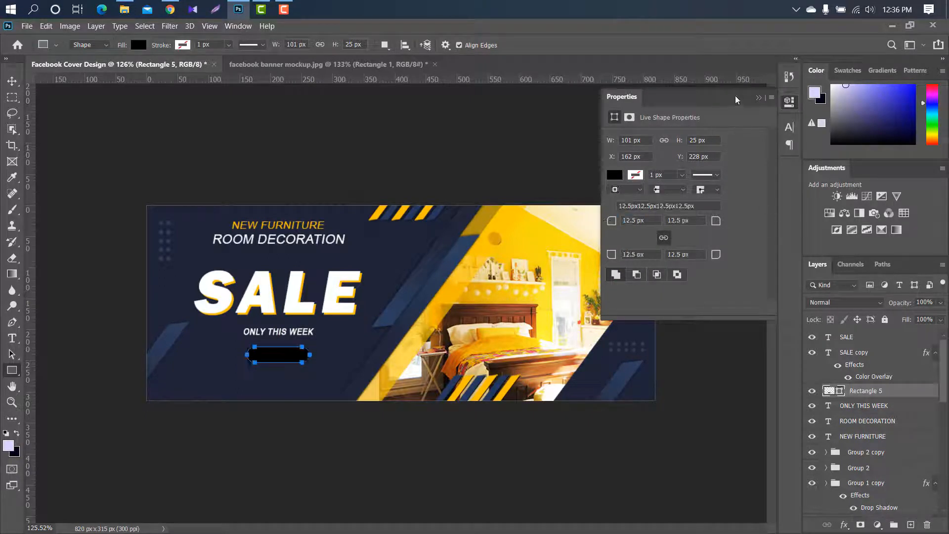
left_click(758, 97)
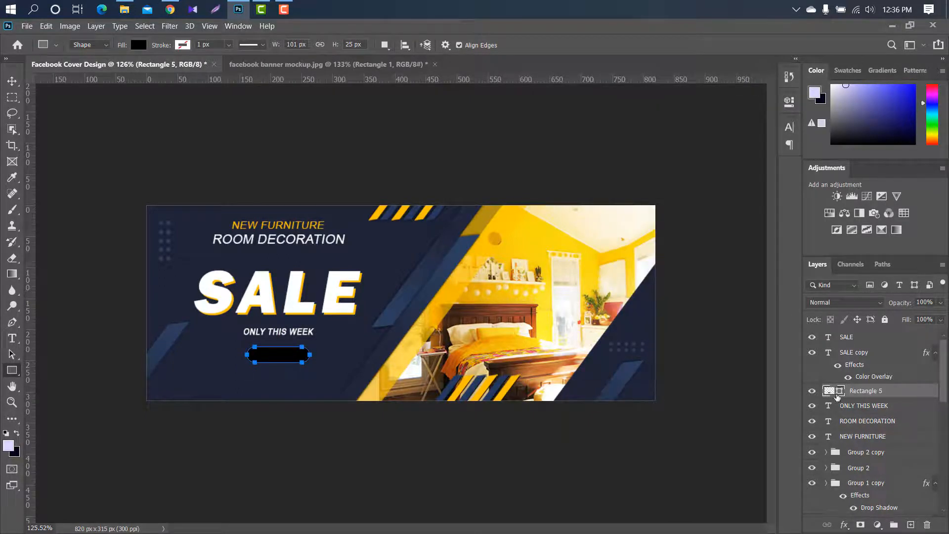
Step: Set the rounded rectangle's fill color to #ffc100
double_click(835, 393)
type("ffc100")
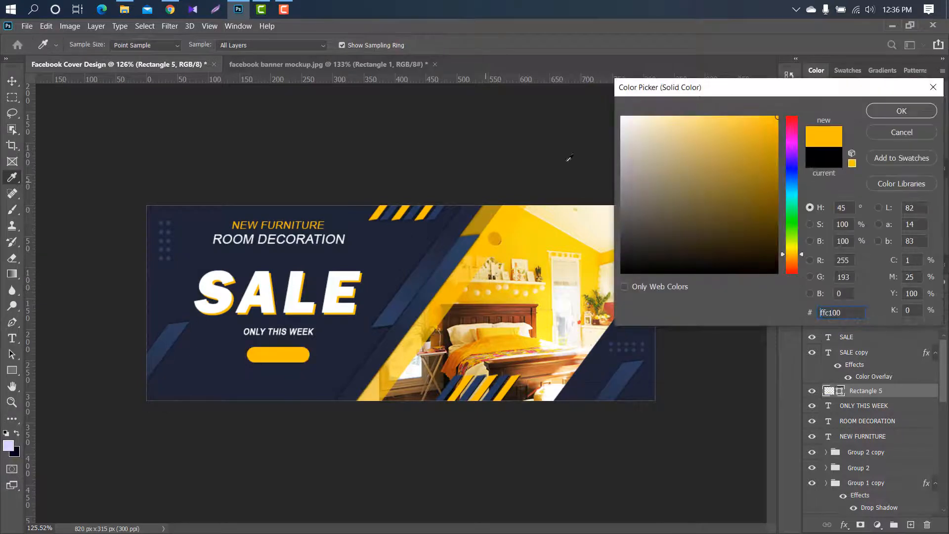
left_click(901, 110)
Step: Duplicate ONLY THIS WEEK above the rounded rectangle's layer and move the copy just below the yellow shape
left_click(11, 83)
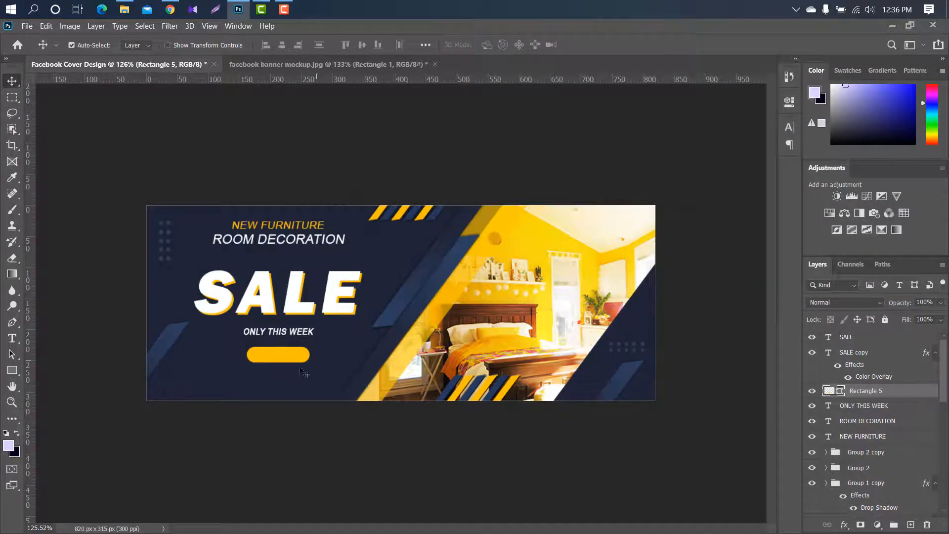
left_click(267, 336)
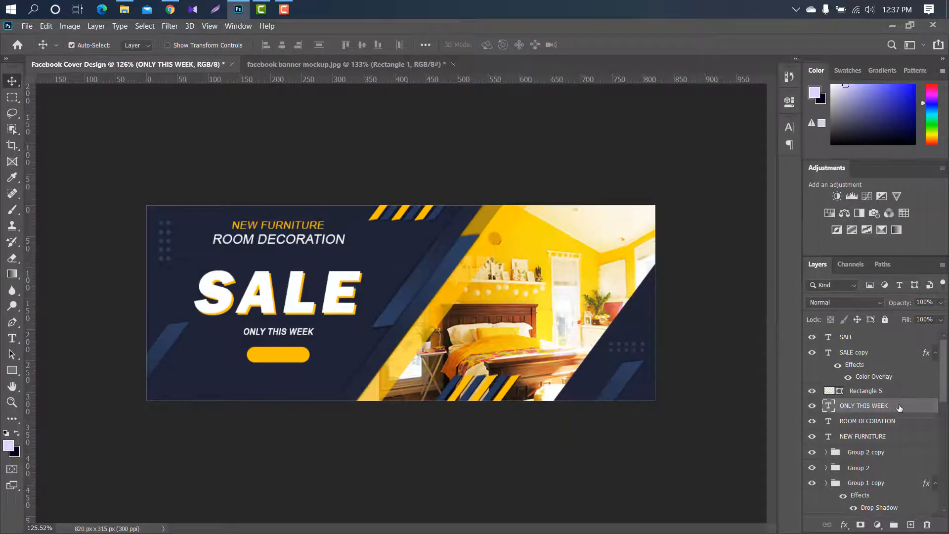
mouse_move(899, 408)
left_mouse_down()
mouse_move(913, 447)
mouse_move(909, 520)
mouse_move(900, 390)
mouse_move(892, 392)
left_mouse_up()
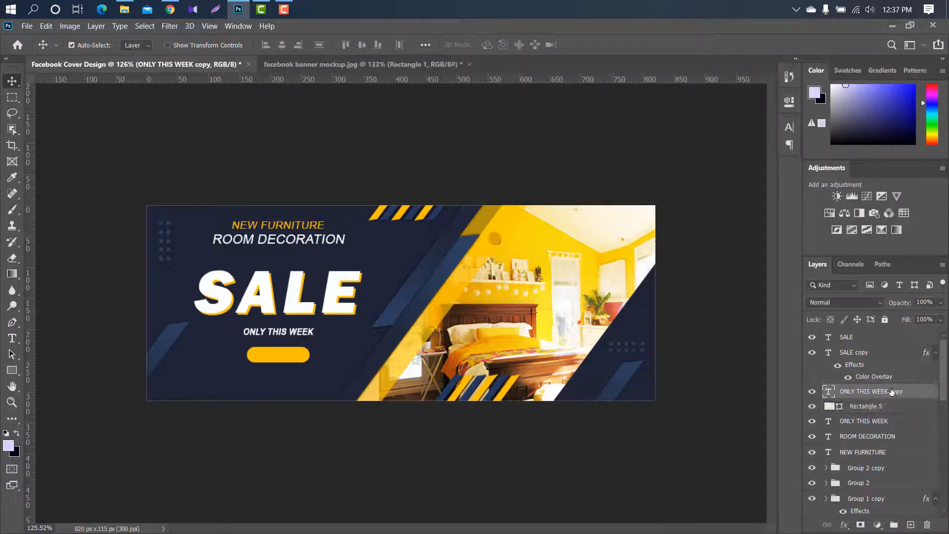
key("ctrl+t")
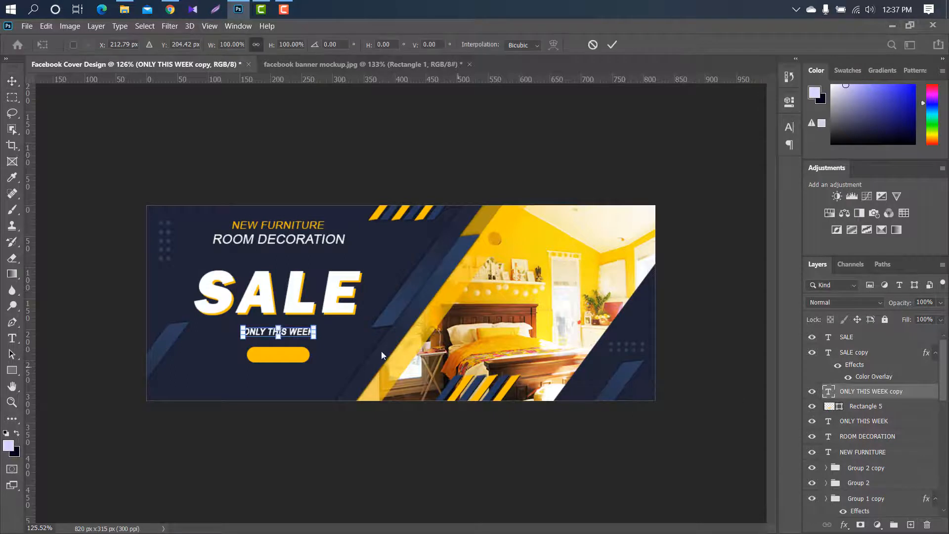
left_click_drag(294, 336, 298, 376)
Step: Replace the copied text below the yellow shape with "ORDER NOW"
double_click(828, 392)
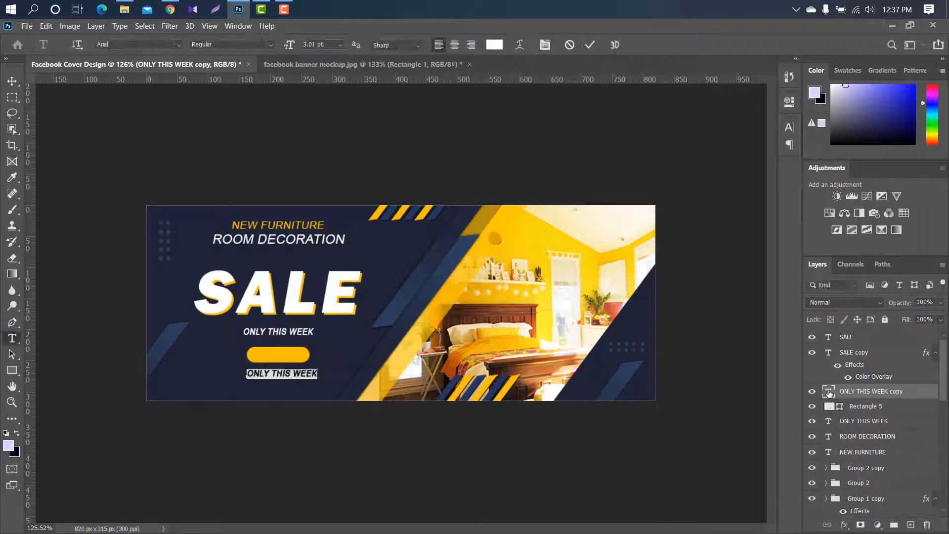
key("BackSpace")
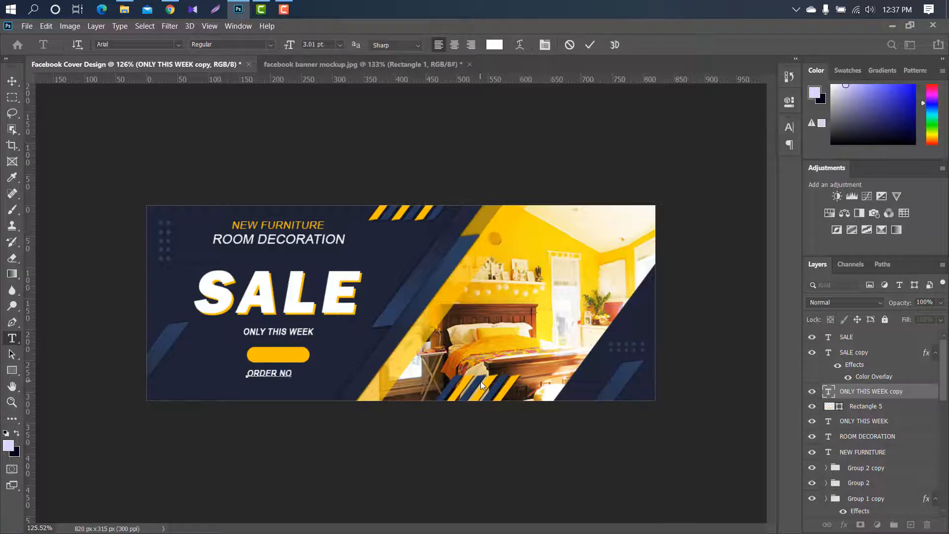
left_click(591, 44)
Step: Scale ORDER NOW down to about 83% and center it on the yellow rounded rectangle
key("ctrl+t")
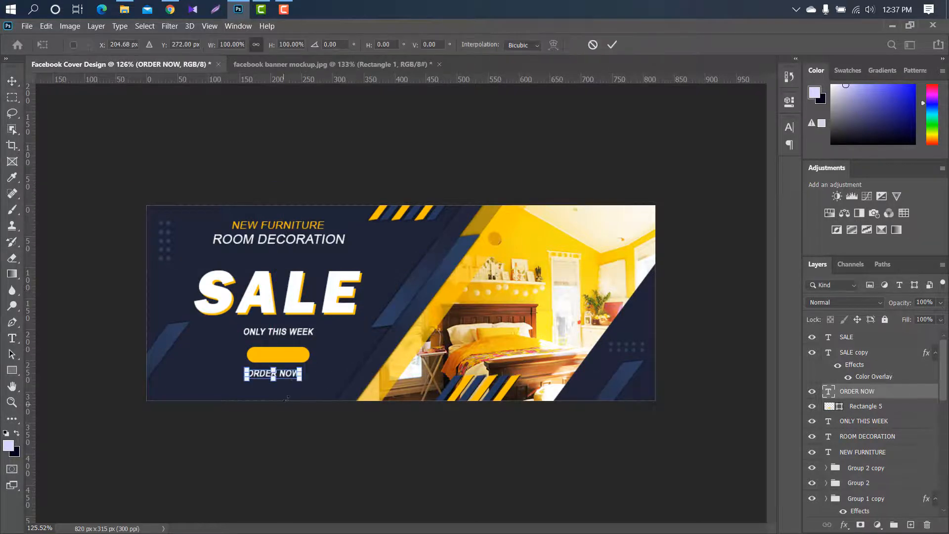
left_click_drag(291, 373, 296, 354)
left_click_drag(304, 360, 299, 358)
scroll(353, 327, "up", 6)
left_click_drag(414, 528, 357, 528)
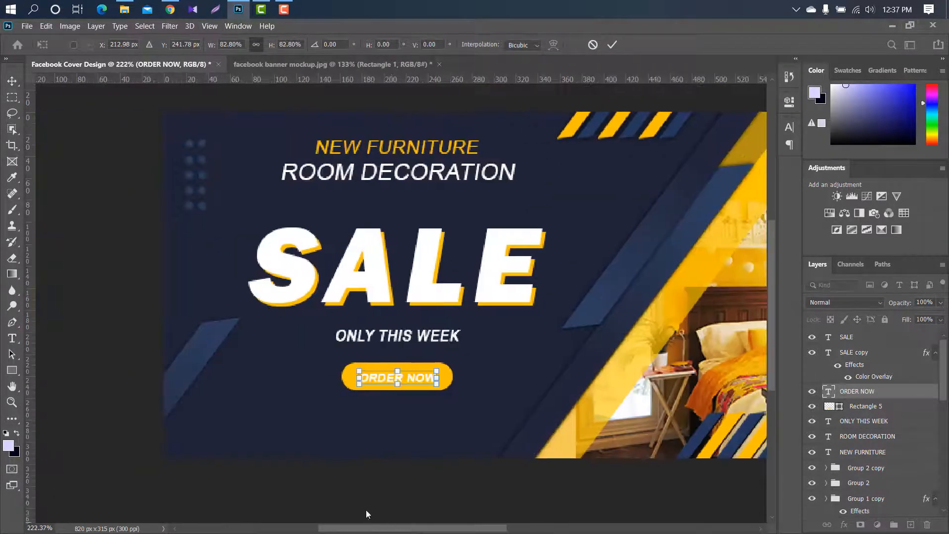
left_click_drag(416, 376, 418, 377)
left_click(611, 45)
key("ctrl+0")
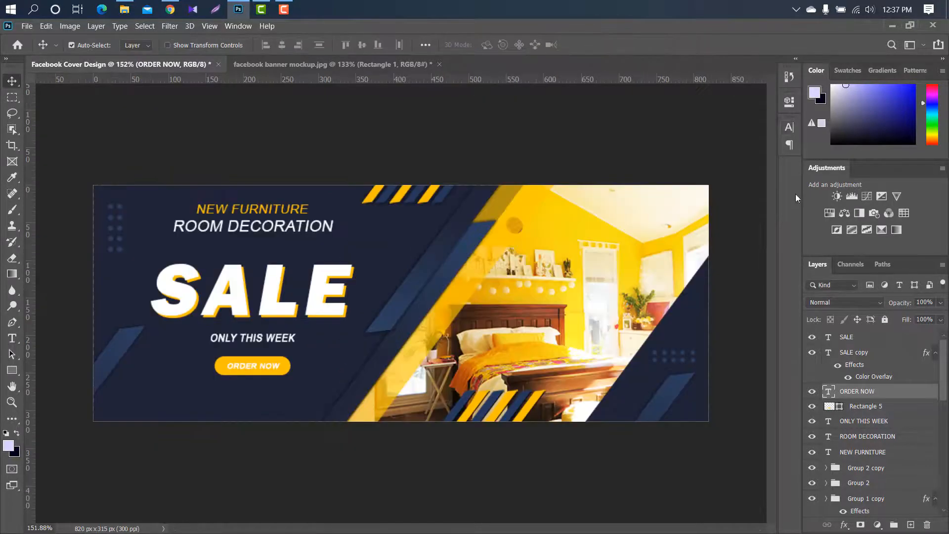
Step: Change the ORDER NOW text color to the dark navy sampled from the banner
left_click(790, 127)
left_click(758, 198)
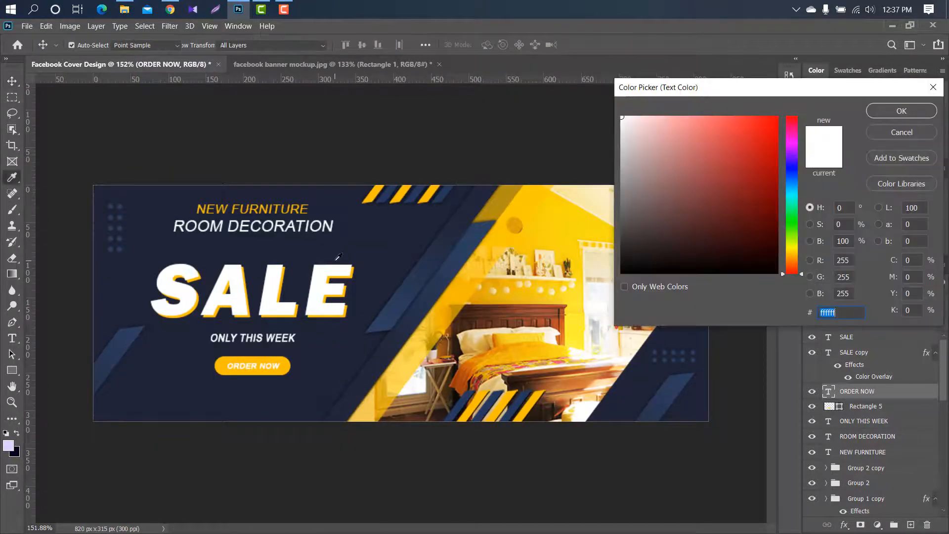
left_click(428, 222)
left_click(880, 111)
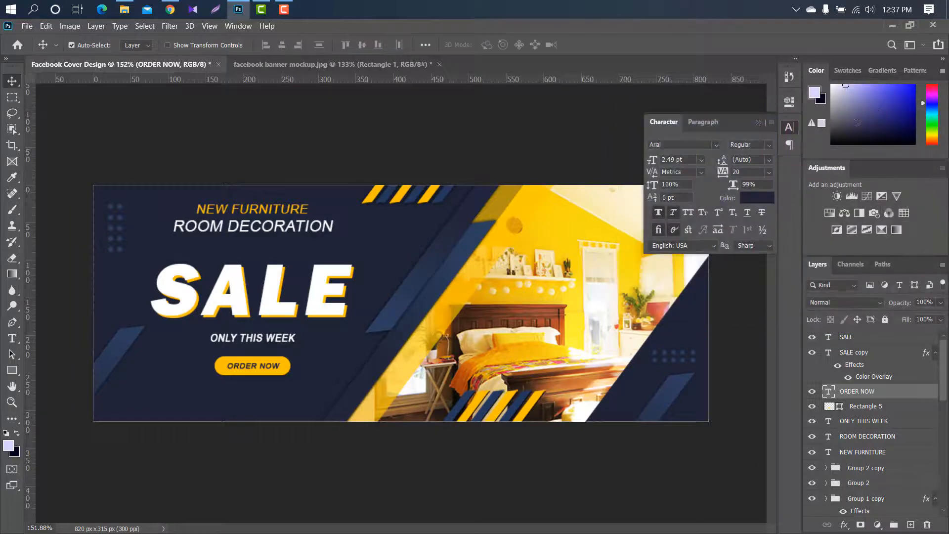
left_click(758, 122)
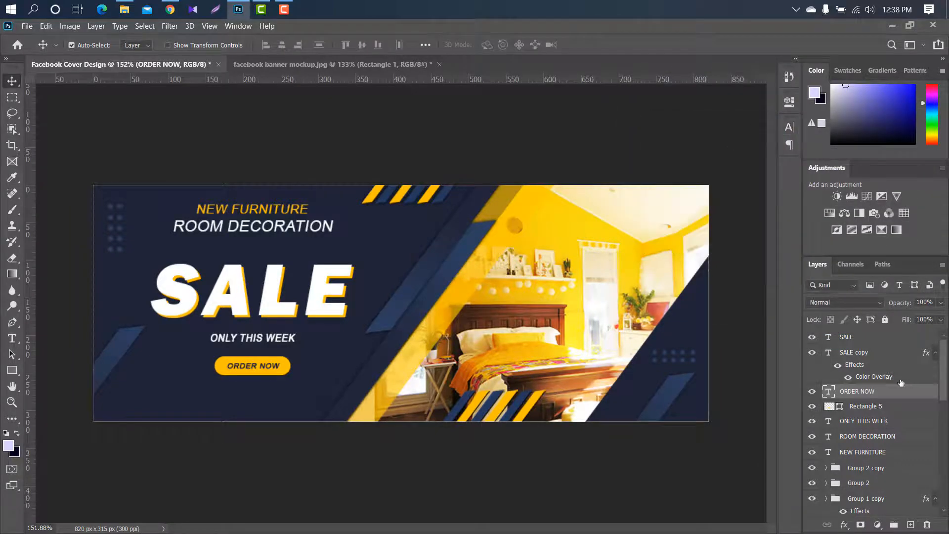
Step: Move the ORDER NOW text and its yellow rounded rectangle together up slightly, closer to ONLY THIS WEEK
left_click(889, 406, "shift")
key("ctrl+t")
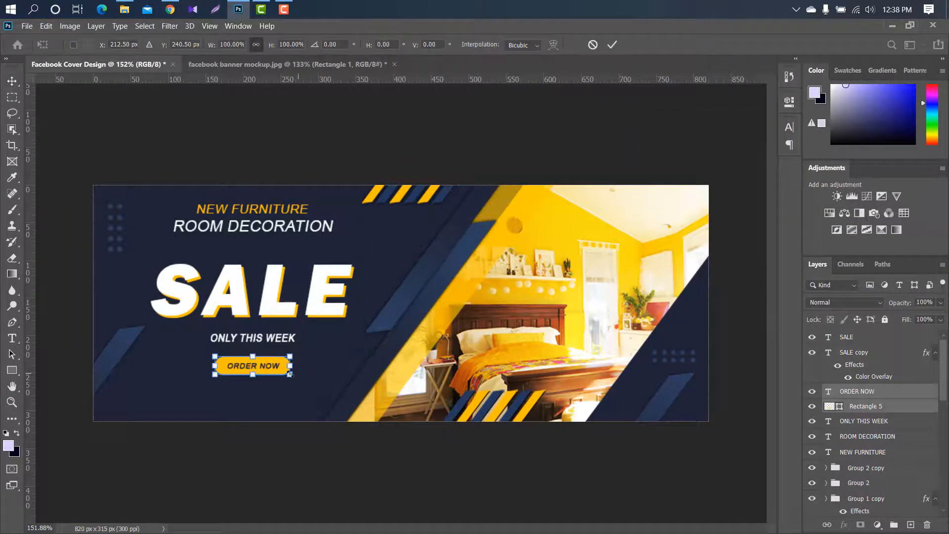
left_click_drag(273, 368, 274, 367)
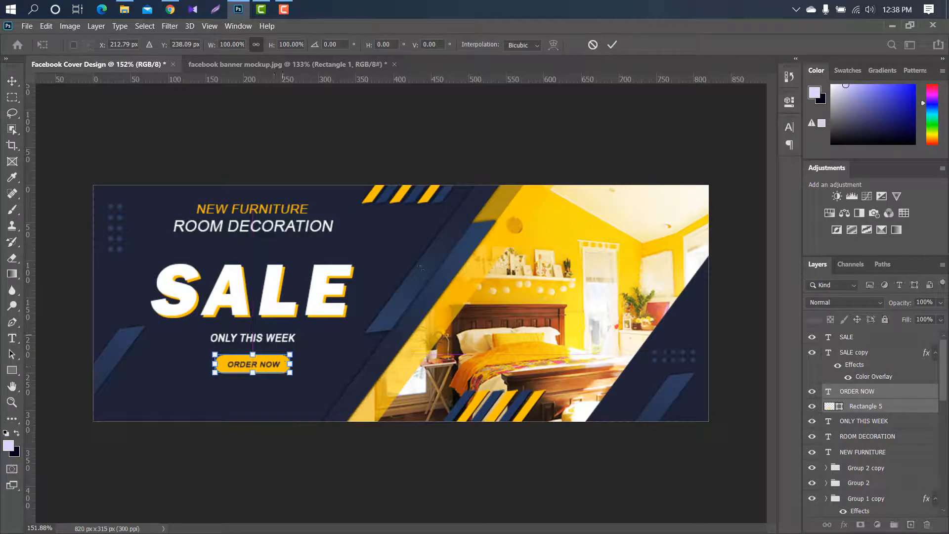
left_click(612, 45)
Step: Duplicate the ORDER NOW text and move the copy about 52 px left and 39 px down, below the yellow button
key("alt+bracketright")
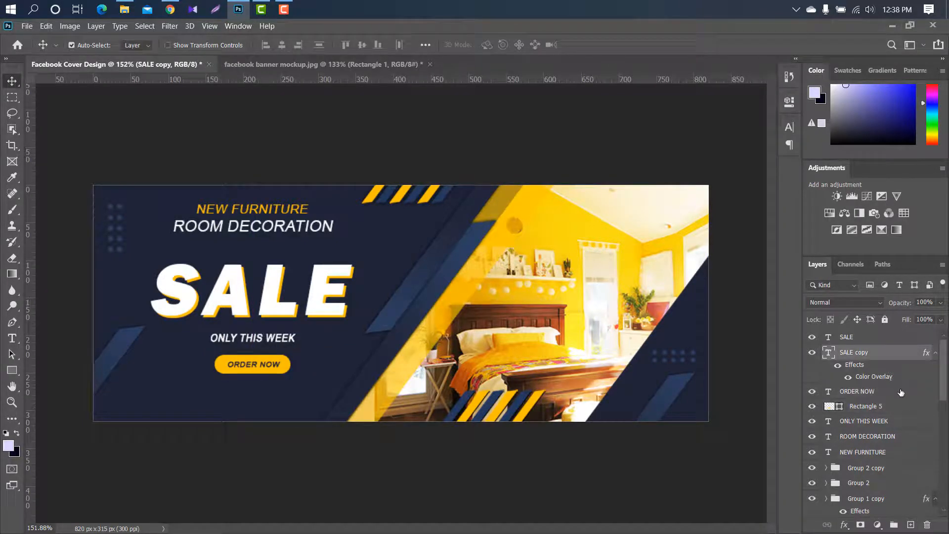
left_click(899, 392)
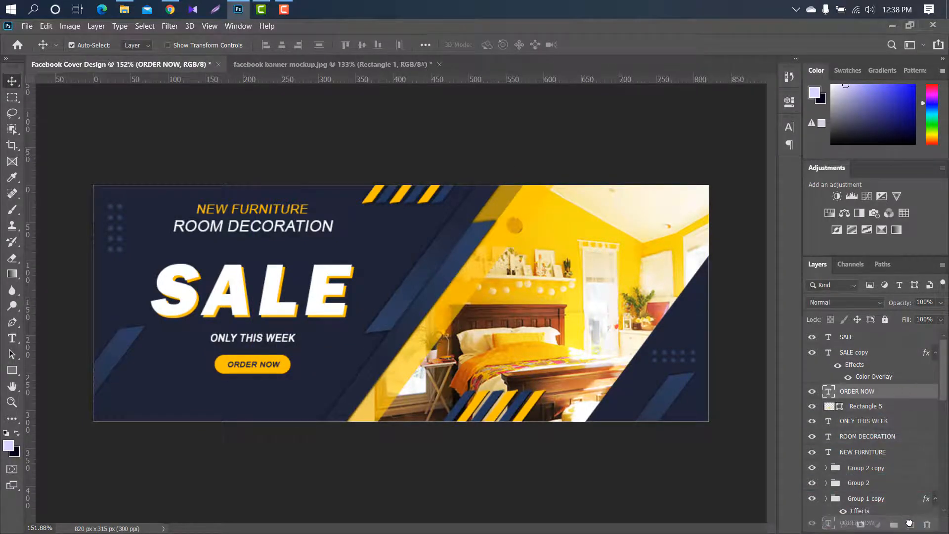
key("ctrl+j")
key("ctrl+t")
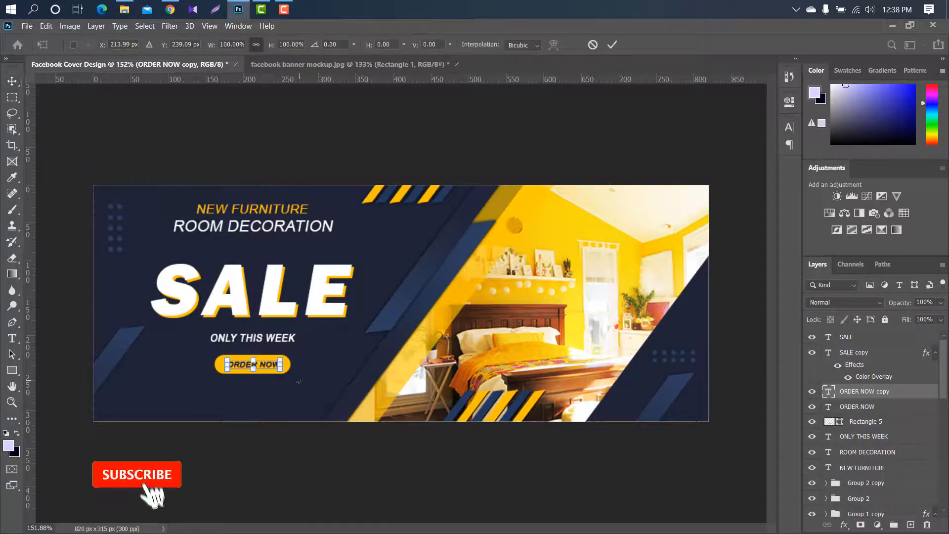
left_click_drag(273, 368, 273, 398)
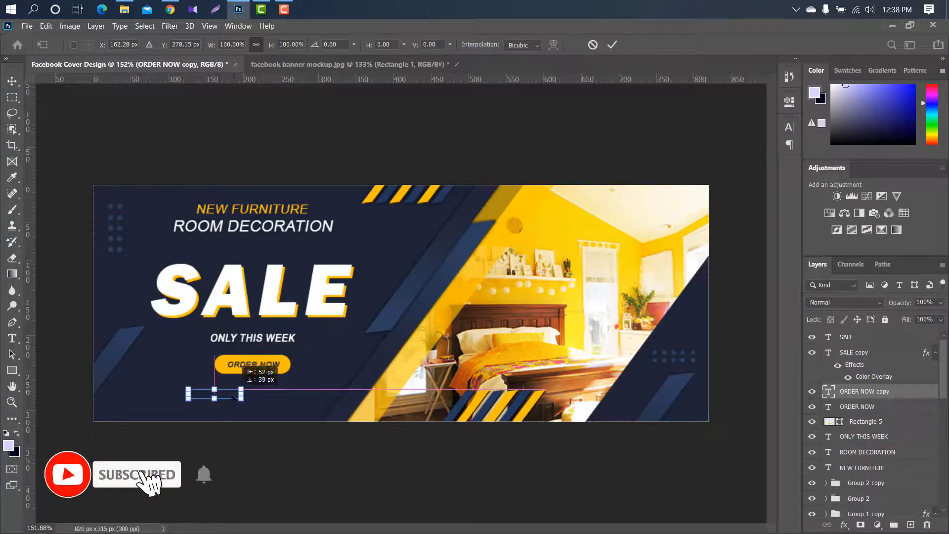
left_click(612, 45)
Step: Change the copied ORDER NOW text's color to white
left_click(787, 130)
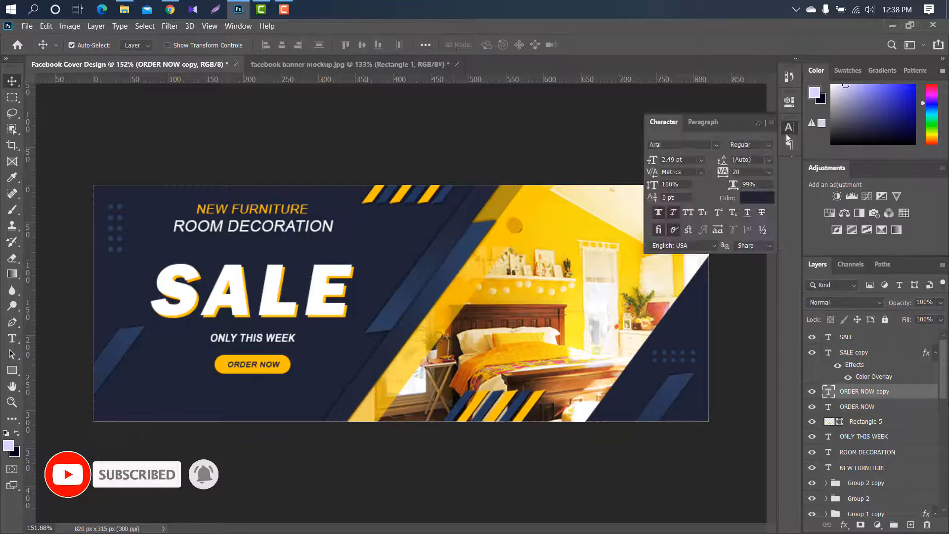
left_click(751, 200)
left_click(902, 111)
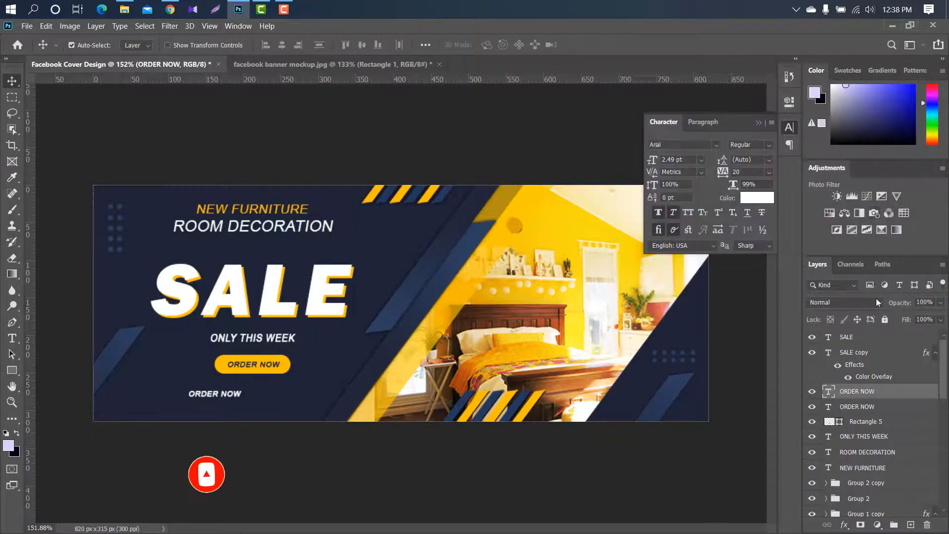
key("v")
double_click(832, 393)
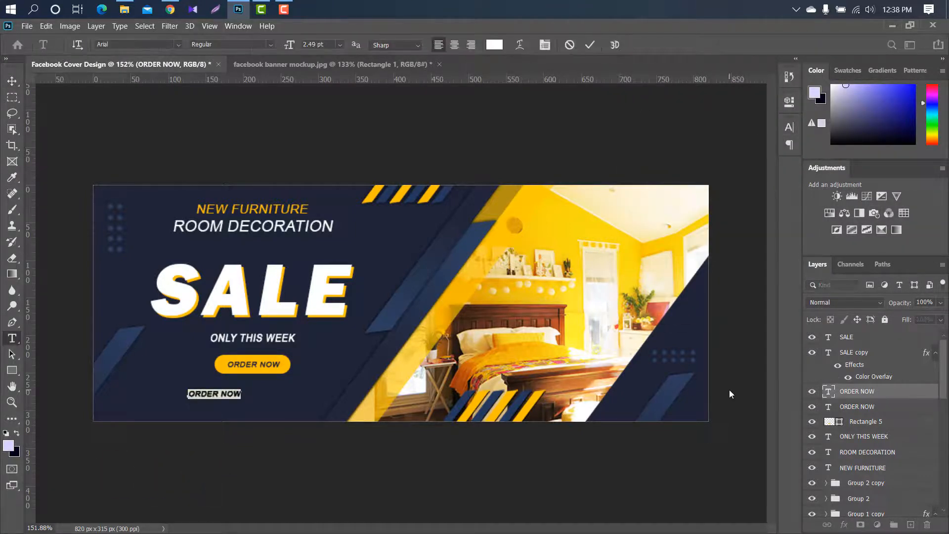
key("BackSpace")
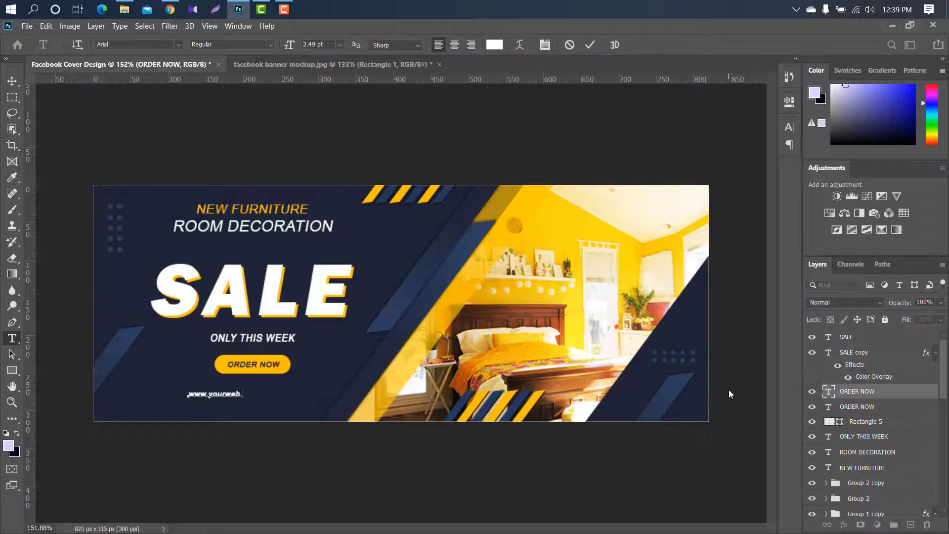
left_click(590, 46)
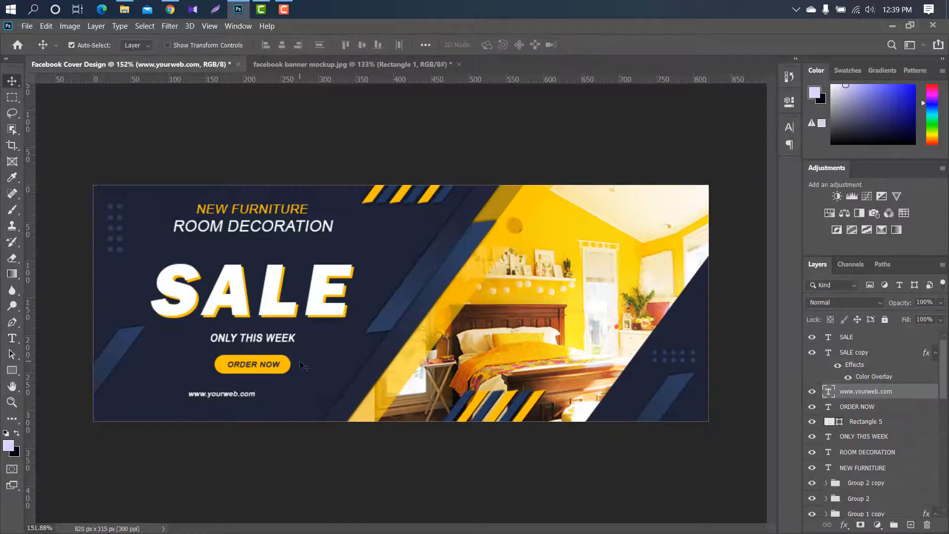
key("ctrl+t")
left_click_drag(257, 393, 283, 397)
left_click(613, 44)
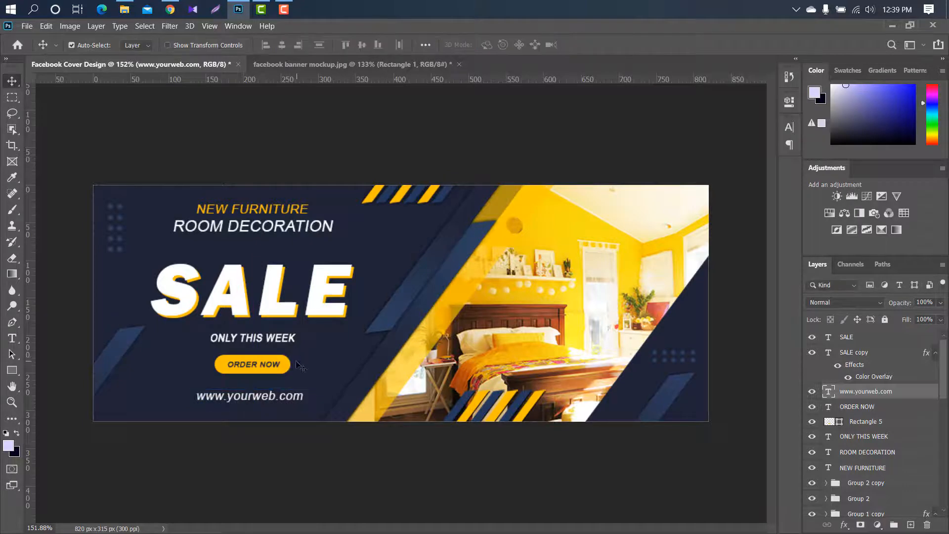
Step: Add a Multiply drop shadow to the yellow rounded rectangle behind ORDER NOW, adjusting the shadow's size and opacity
left_click(288, 367)
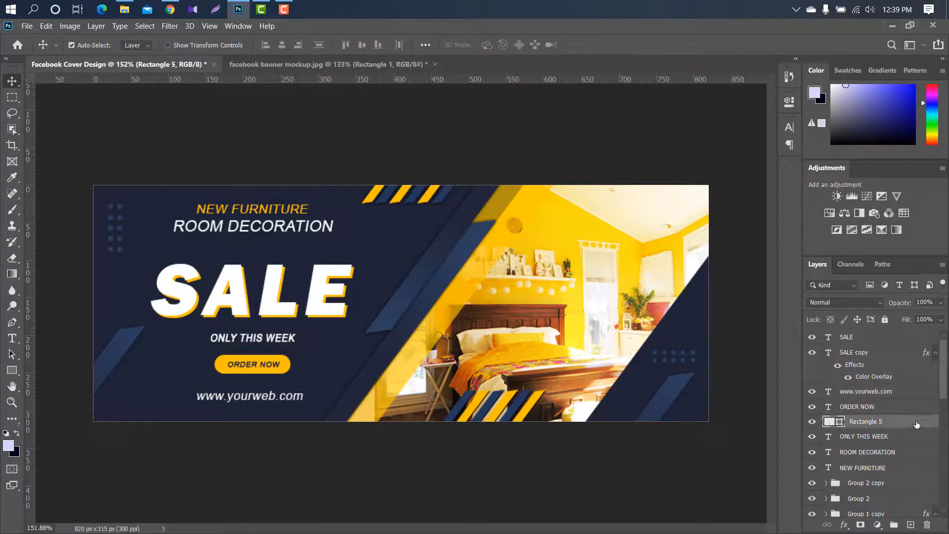
double_click(917, 424)
left_click(530, 280)
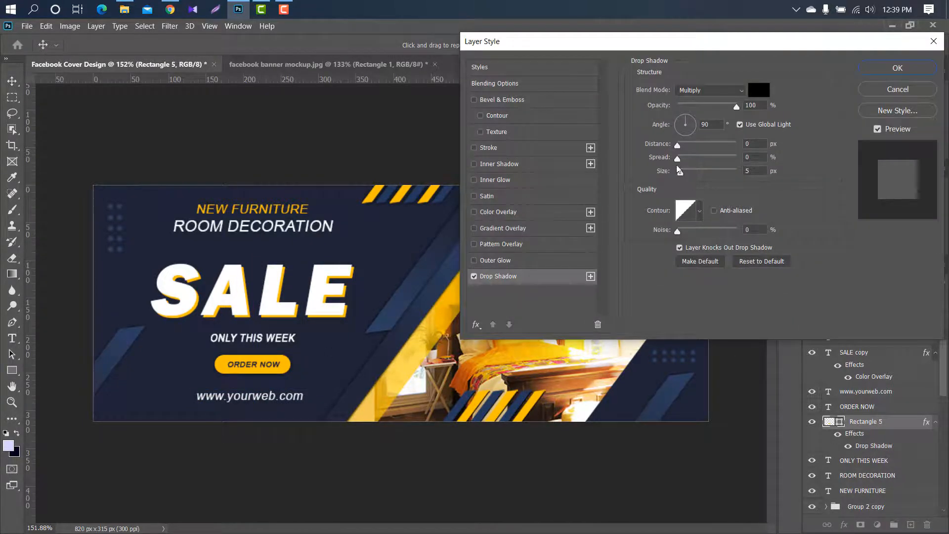
left_click_drag(680, 172, 678, 148)
left_click_drag(737, 106, 735, 110)
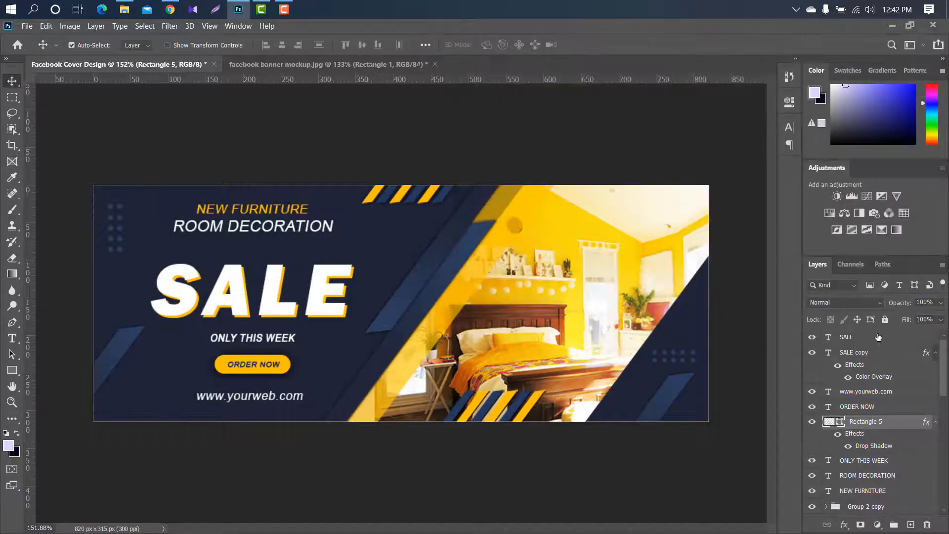
Step: Place the iconfinder_46-facebook_104458 icon from the Icon folder above the SALE layer, scaled to about 2%, over the bedroom photo
left_click(847, 337)
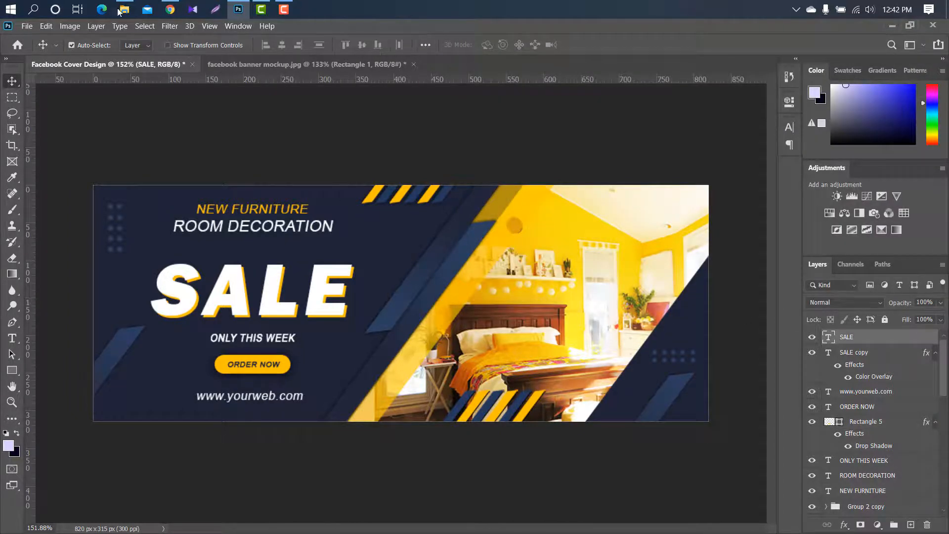
mouse_move(123, 10)
left_click(182, 69)
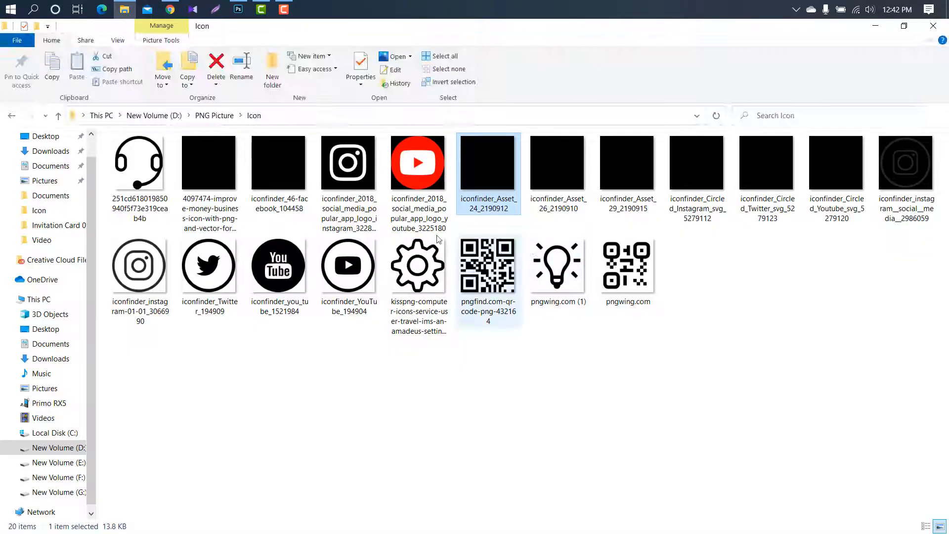
left_click_drag(267, 163, 384, 309)
left_click_drag(519, 186, 518, 303)
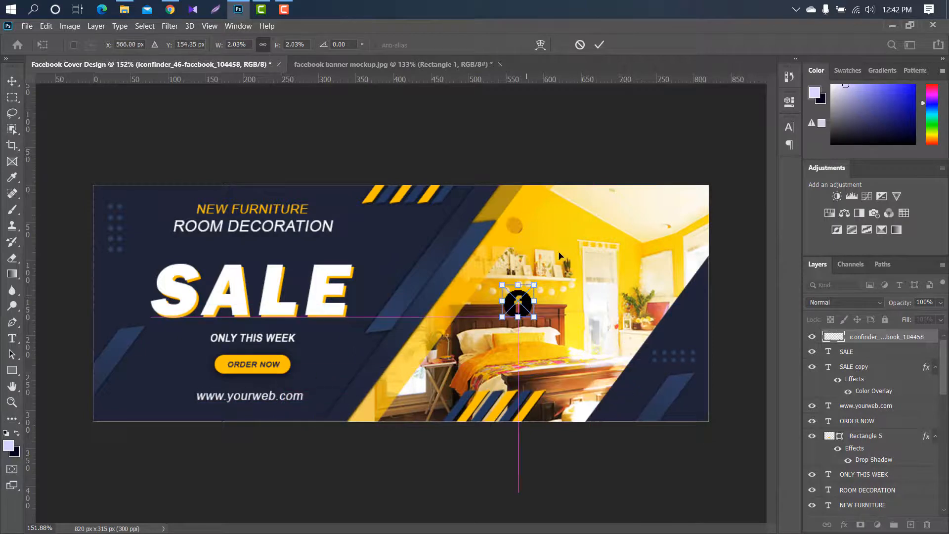
left_click(599, 44)
Step: Place the iconfinder_you_tube_1521984 icon from the Icon folder at a matching size, just right of the Facebook icon
left_click(126, 9)
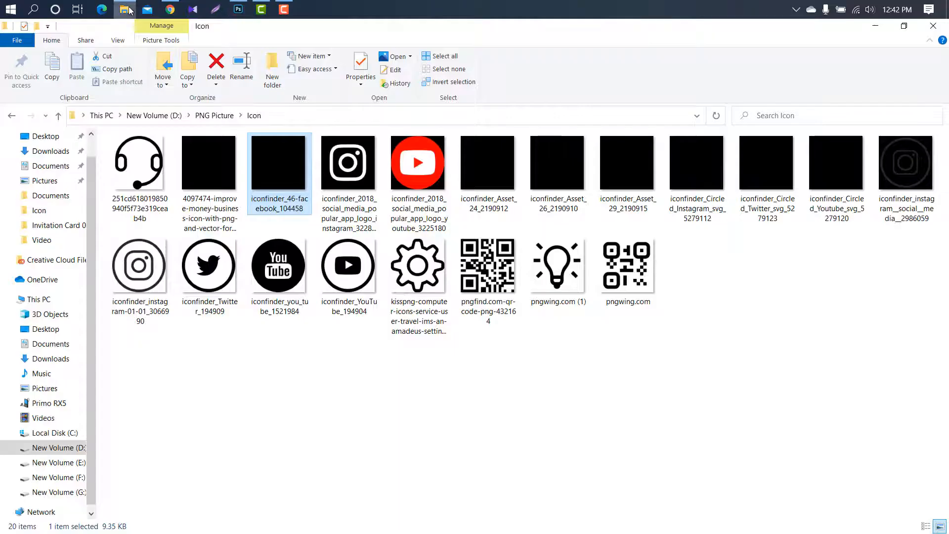
left_click_drag(348, 163, 403, 301)
left_click_drag(520, 182, 554, 305)
left_click(599, 45)
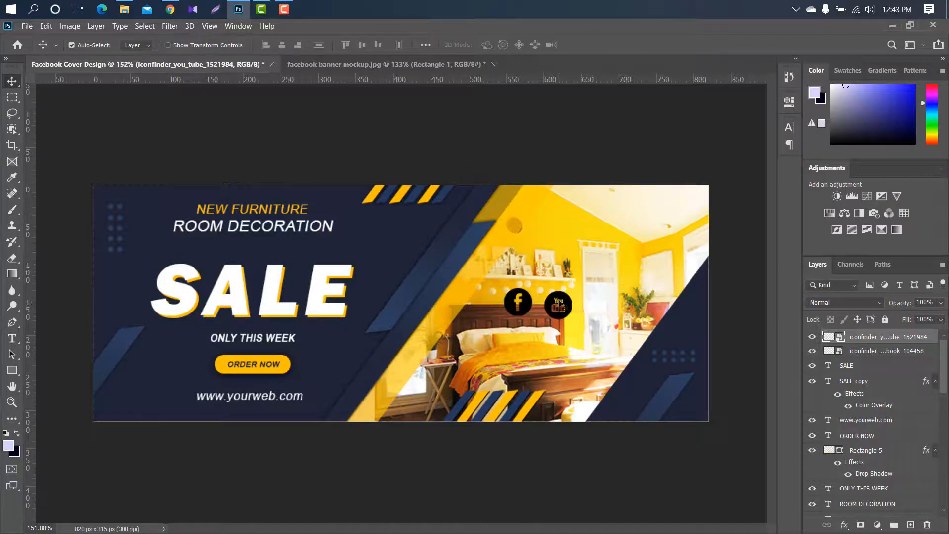
Step: Place the iconfinder_logo-instagram_350985 icon, scale it down to about 2.26%, and position it right of the YouTube icon
left_click(124, 9)
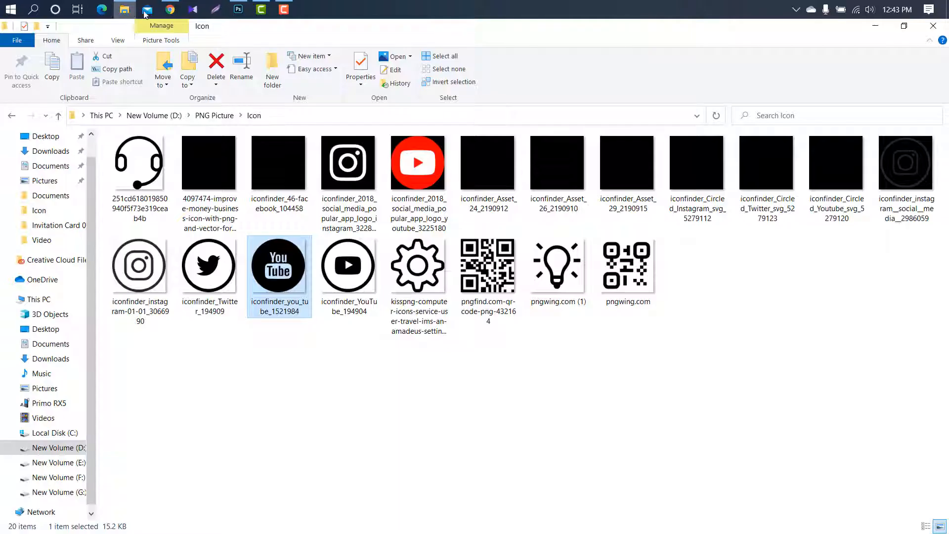
left_click_drag(906, 180, 241, 11)
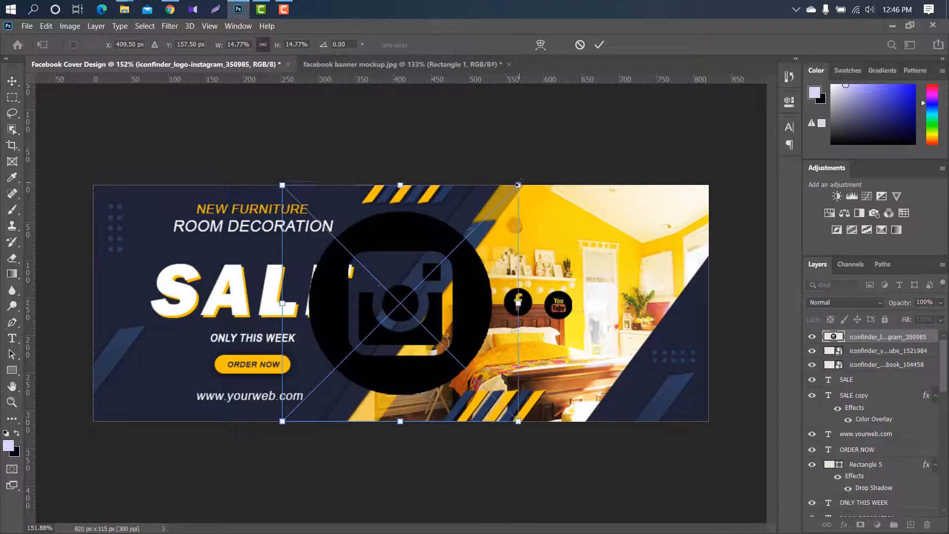
left_click_drag(493, 193, 345, 360)
left_click_drag(330, 392, 616, 287)
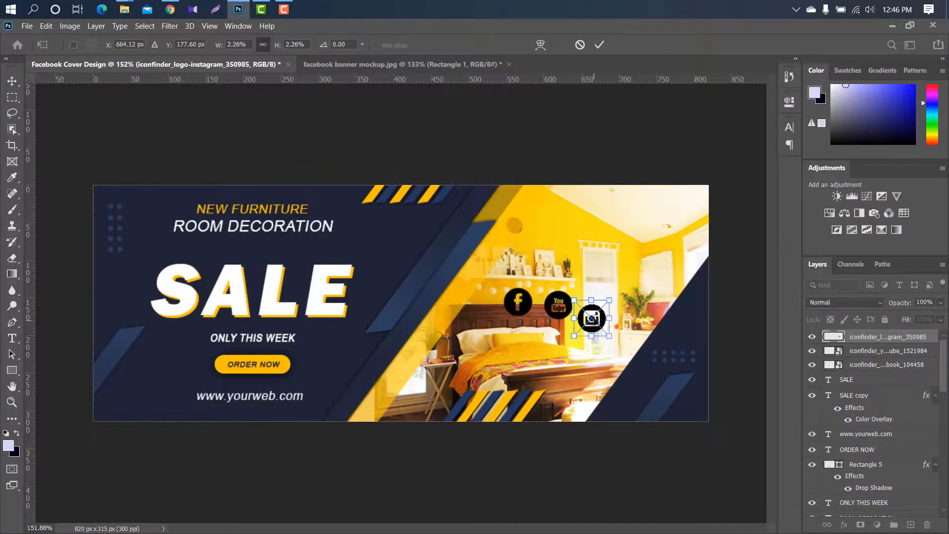
left_click(600, 45)
Step: Group the three social media icons, scale the group to about 65%, and move it onto the banner's lower-right navy corner
left_click(888, 364, "shift")
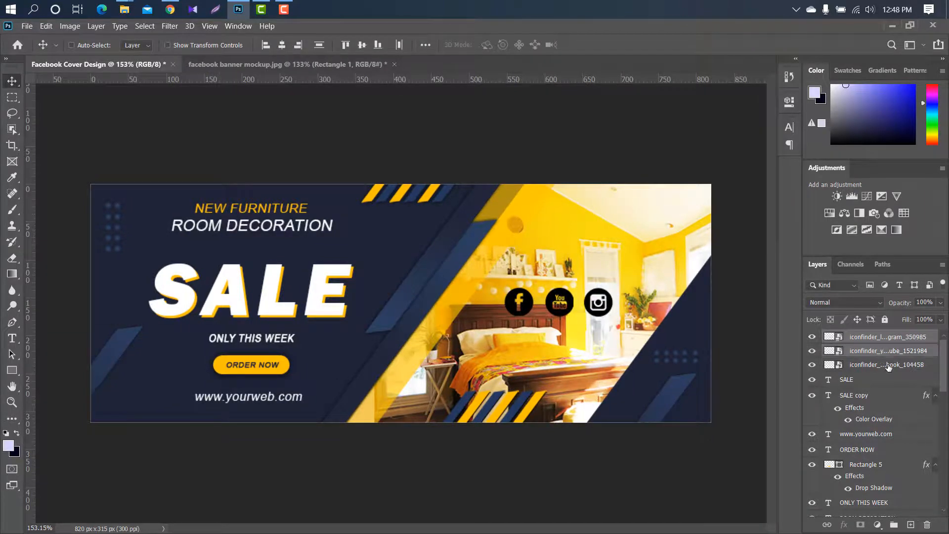
left_click(893, 527)
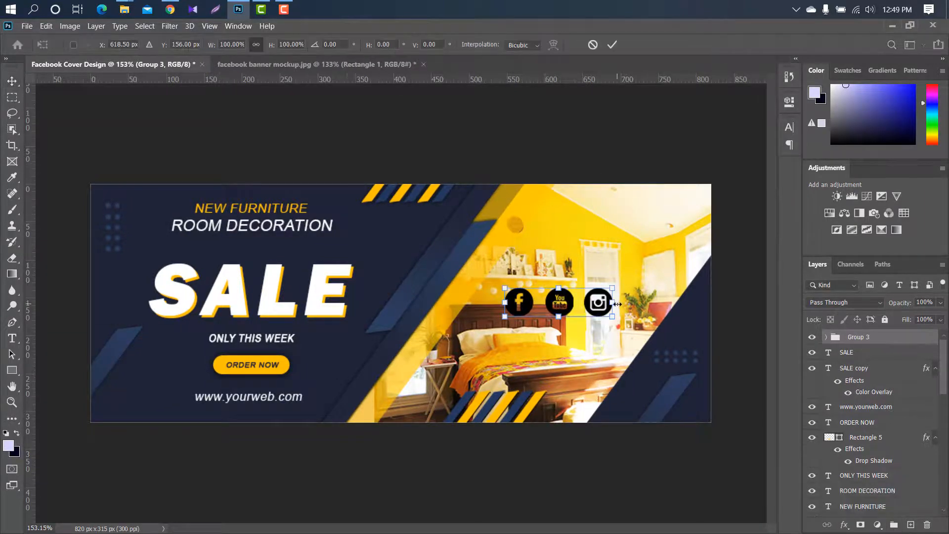
key("ctrl+t")
left_click_drag(613, 302, 671, 400)
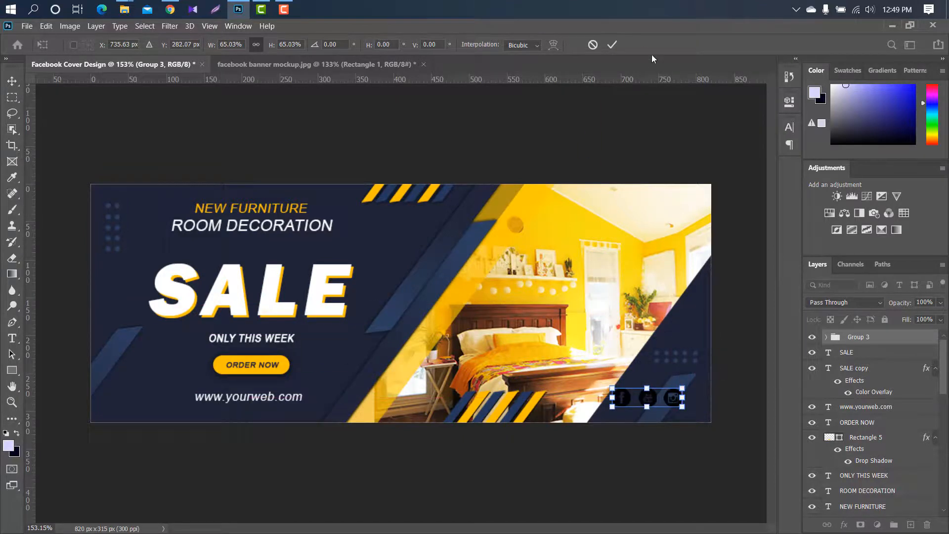
left_click(612, 45)
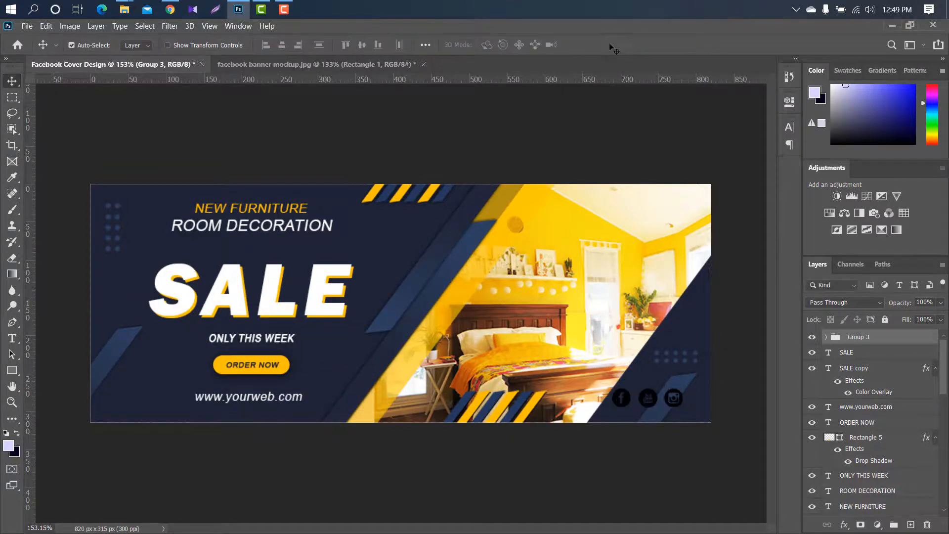
Step: Apply a white (ffffff) Color Overlay at 100% opacity to the social media icon group
double_click(912, 337)
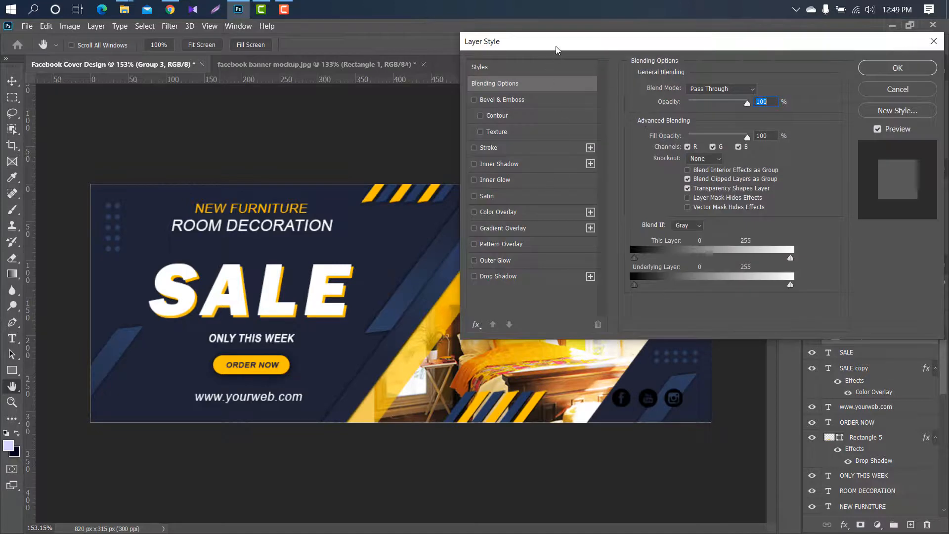
left_click_drag(556, 46, 653, 33)
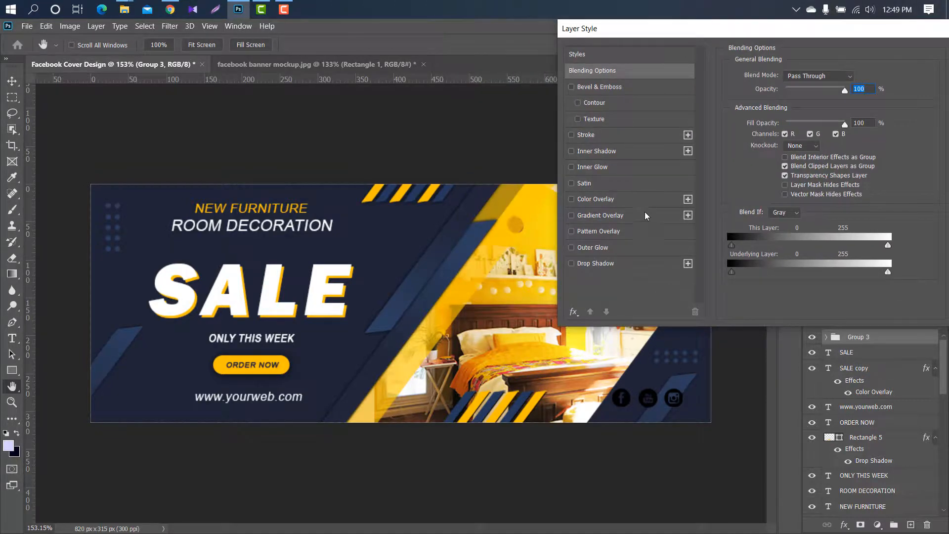
left_click(645, 204)
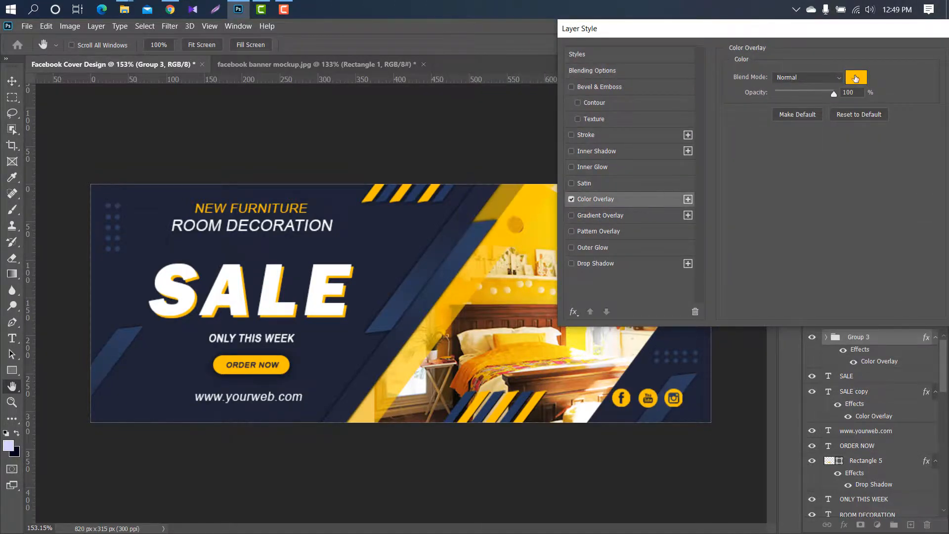
left_click(856, 78)
left_click_drag(673, 169, 548, 73)
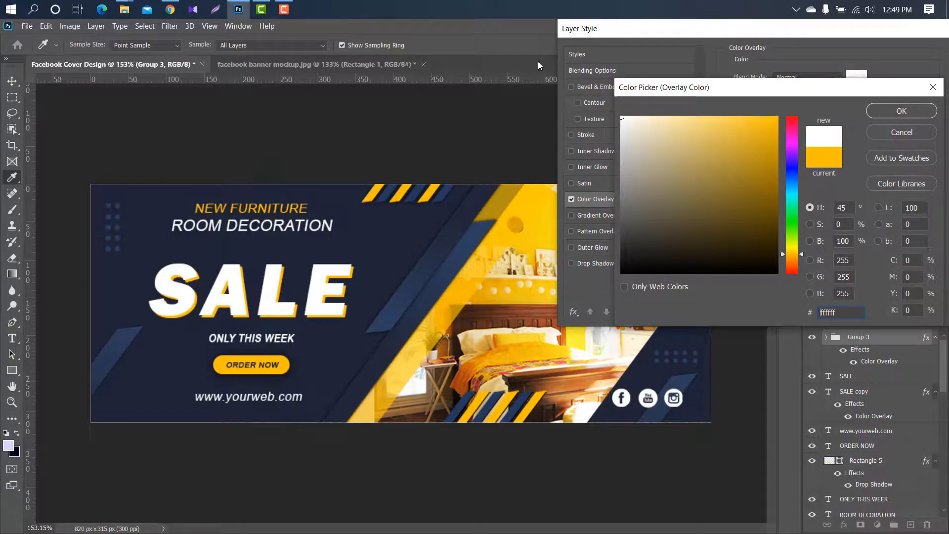
left_click(887, 110)
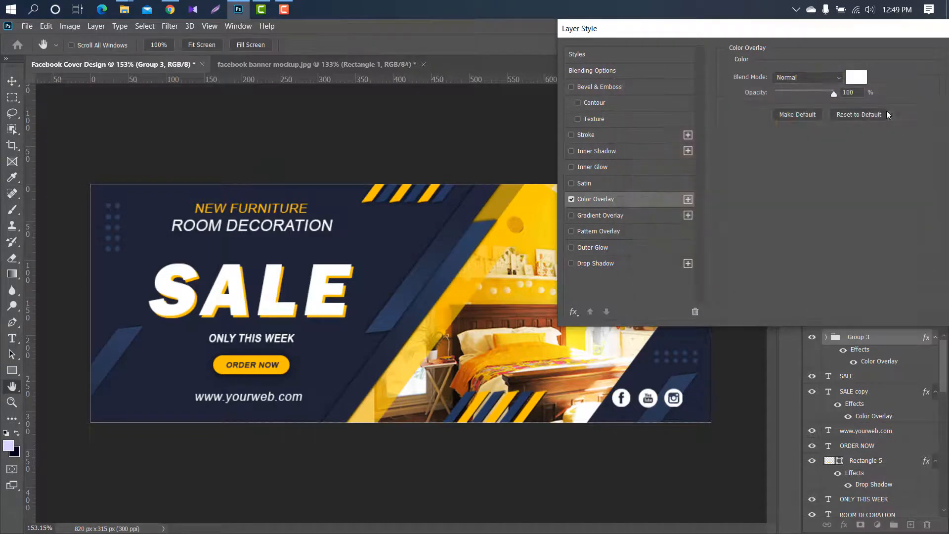
left_click_drag(853, 30, 697, 30)
left_click(823, 62)
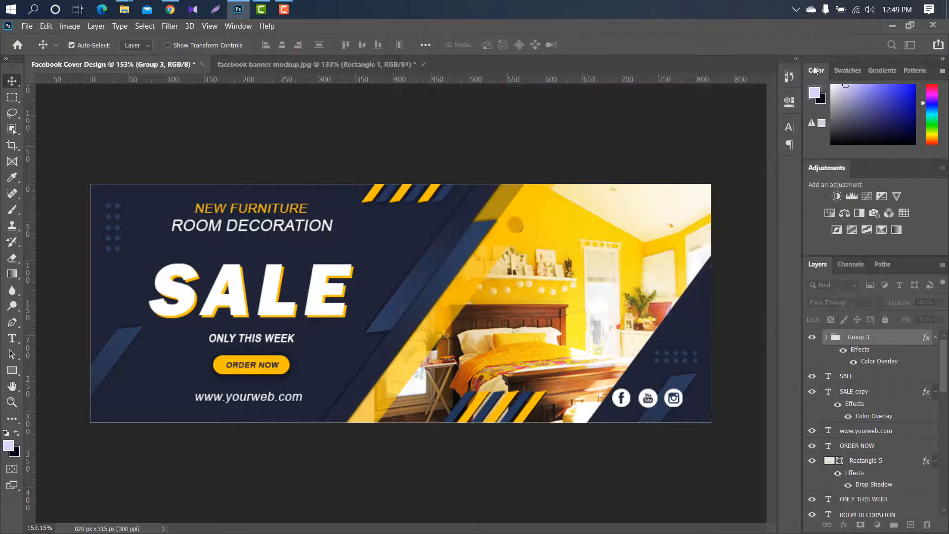